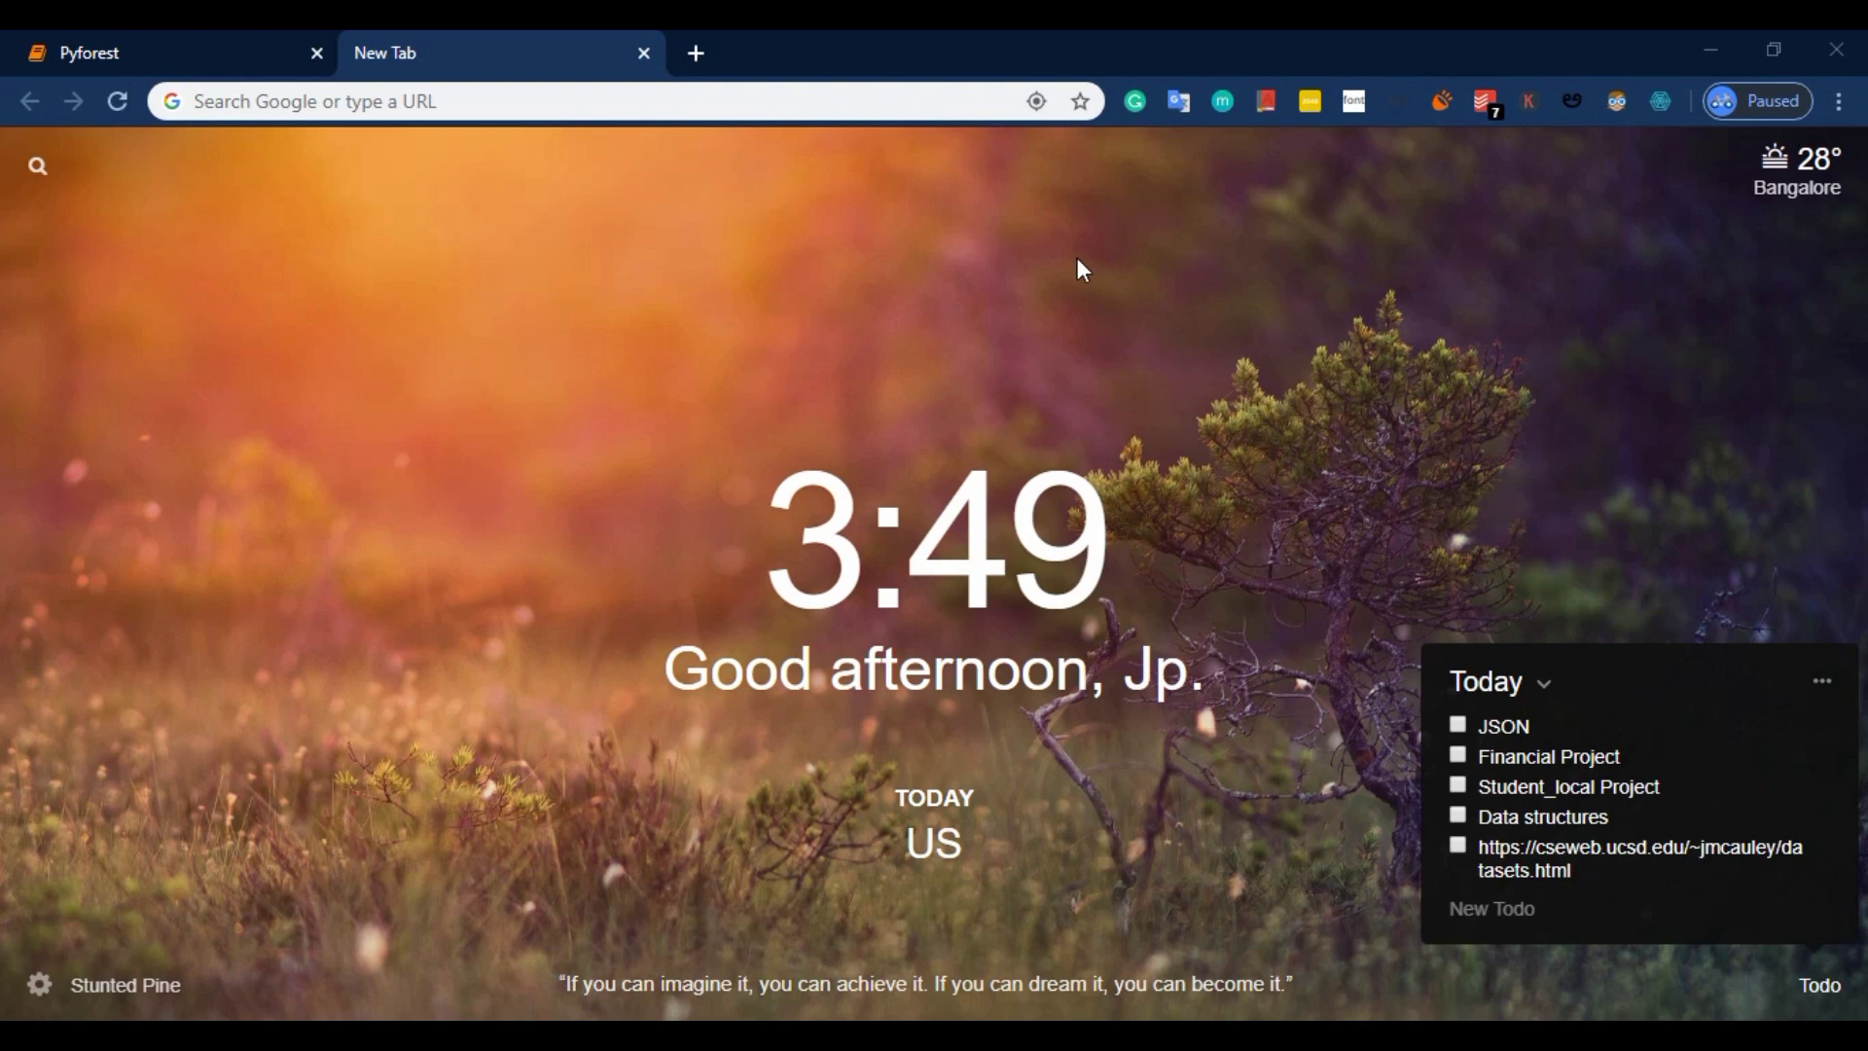
Step: Switch Chrome from the New Tab page to the localhost Pyforest notebook tab
click(558, 109)
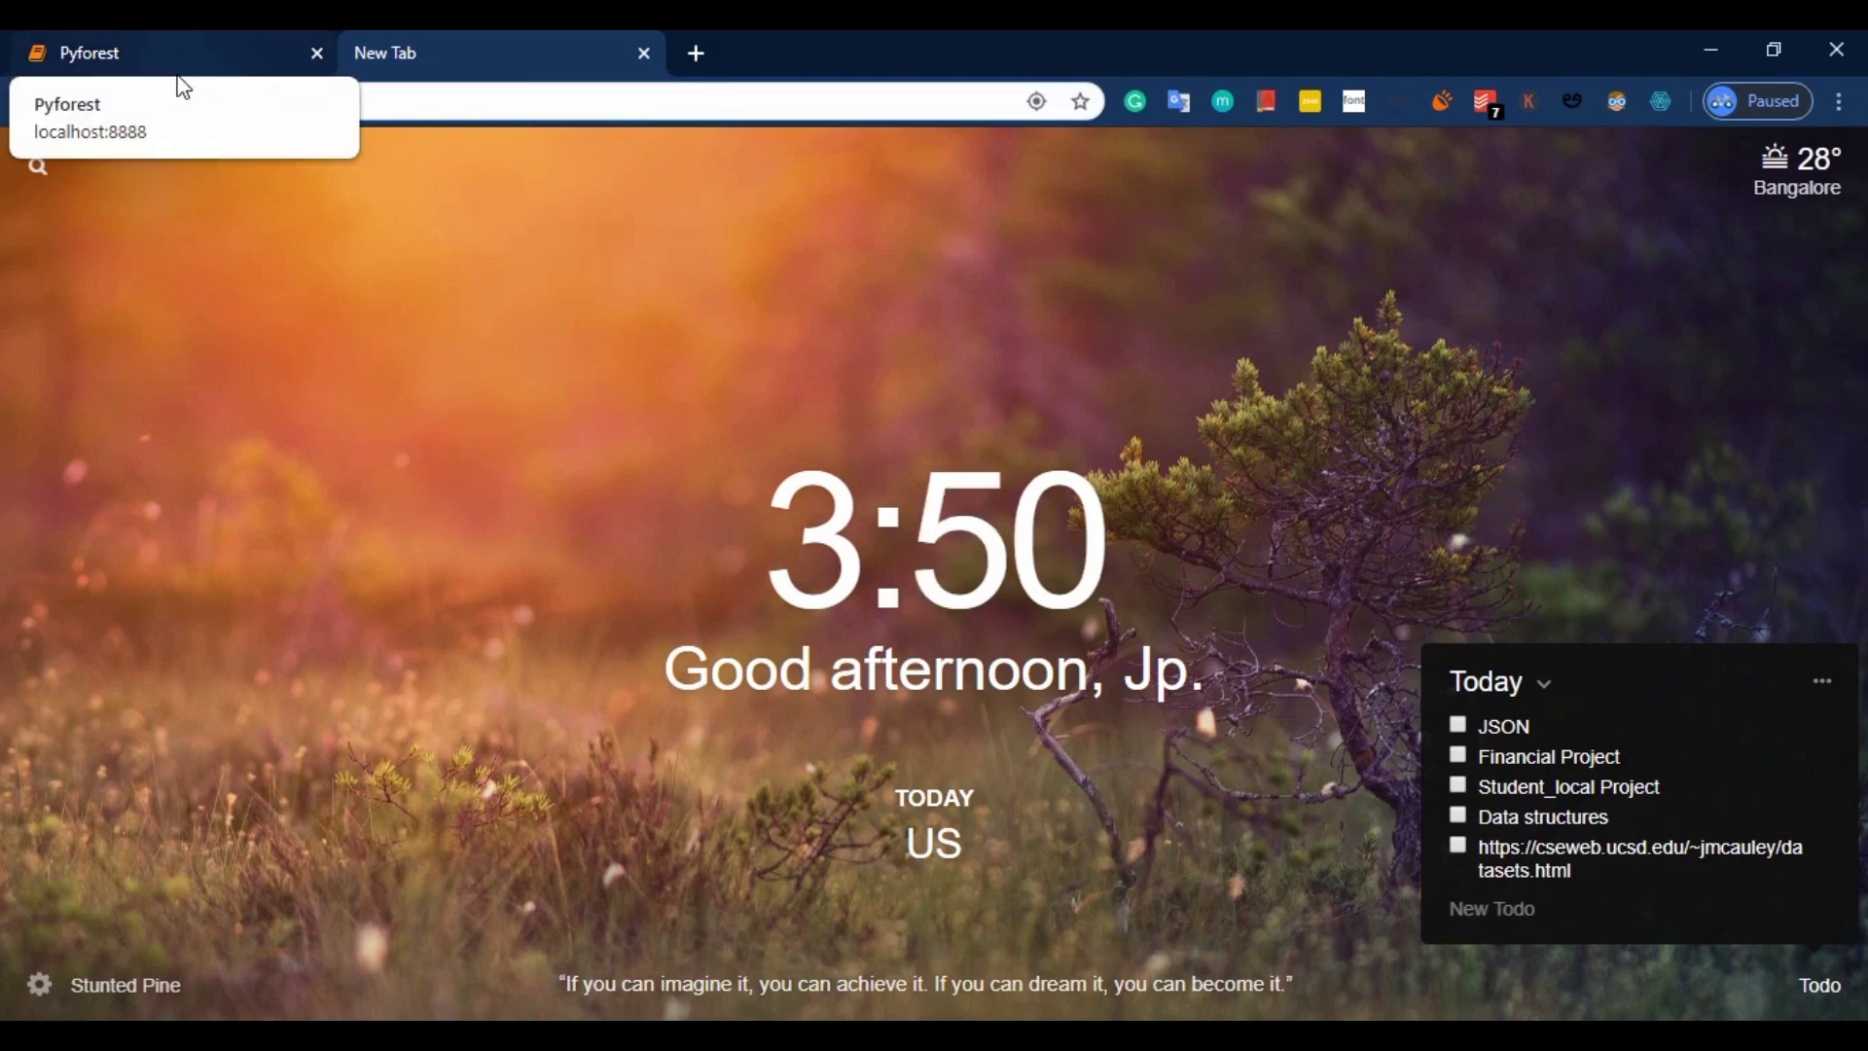
Step: Bring the Pyforest notebook window into view
click(179, 88)
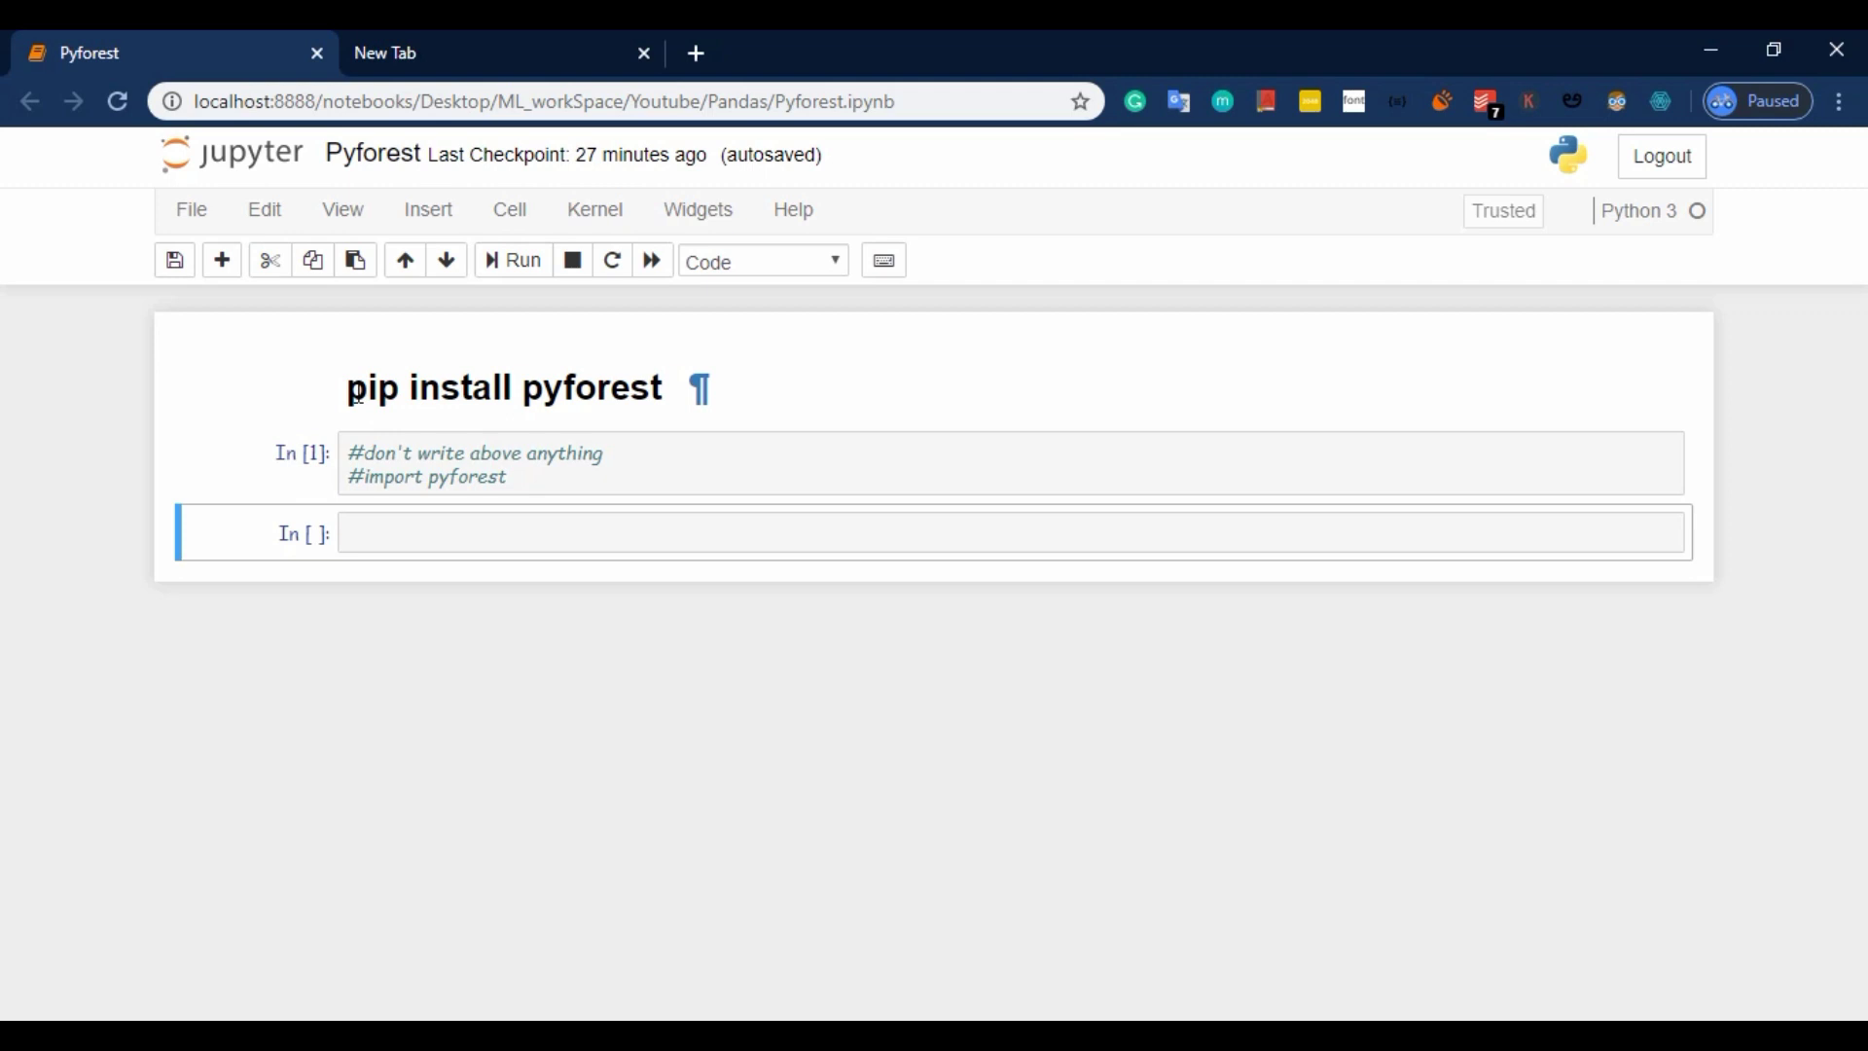
Step: In Anaconda Prompt, clear the console and select the pip install pyforest command text
key(alt+Tab)
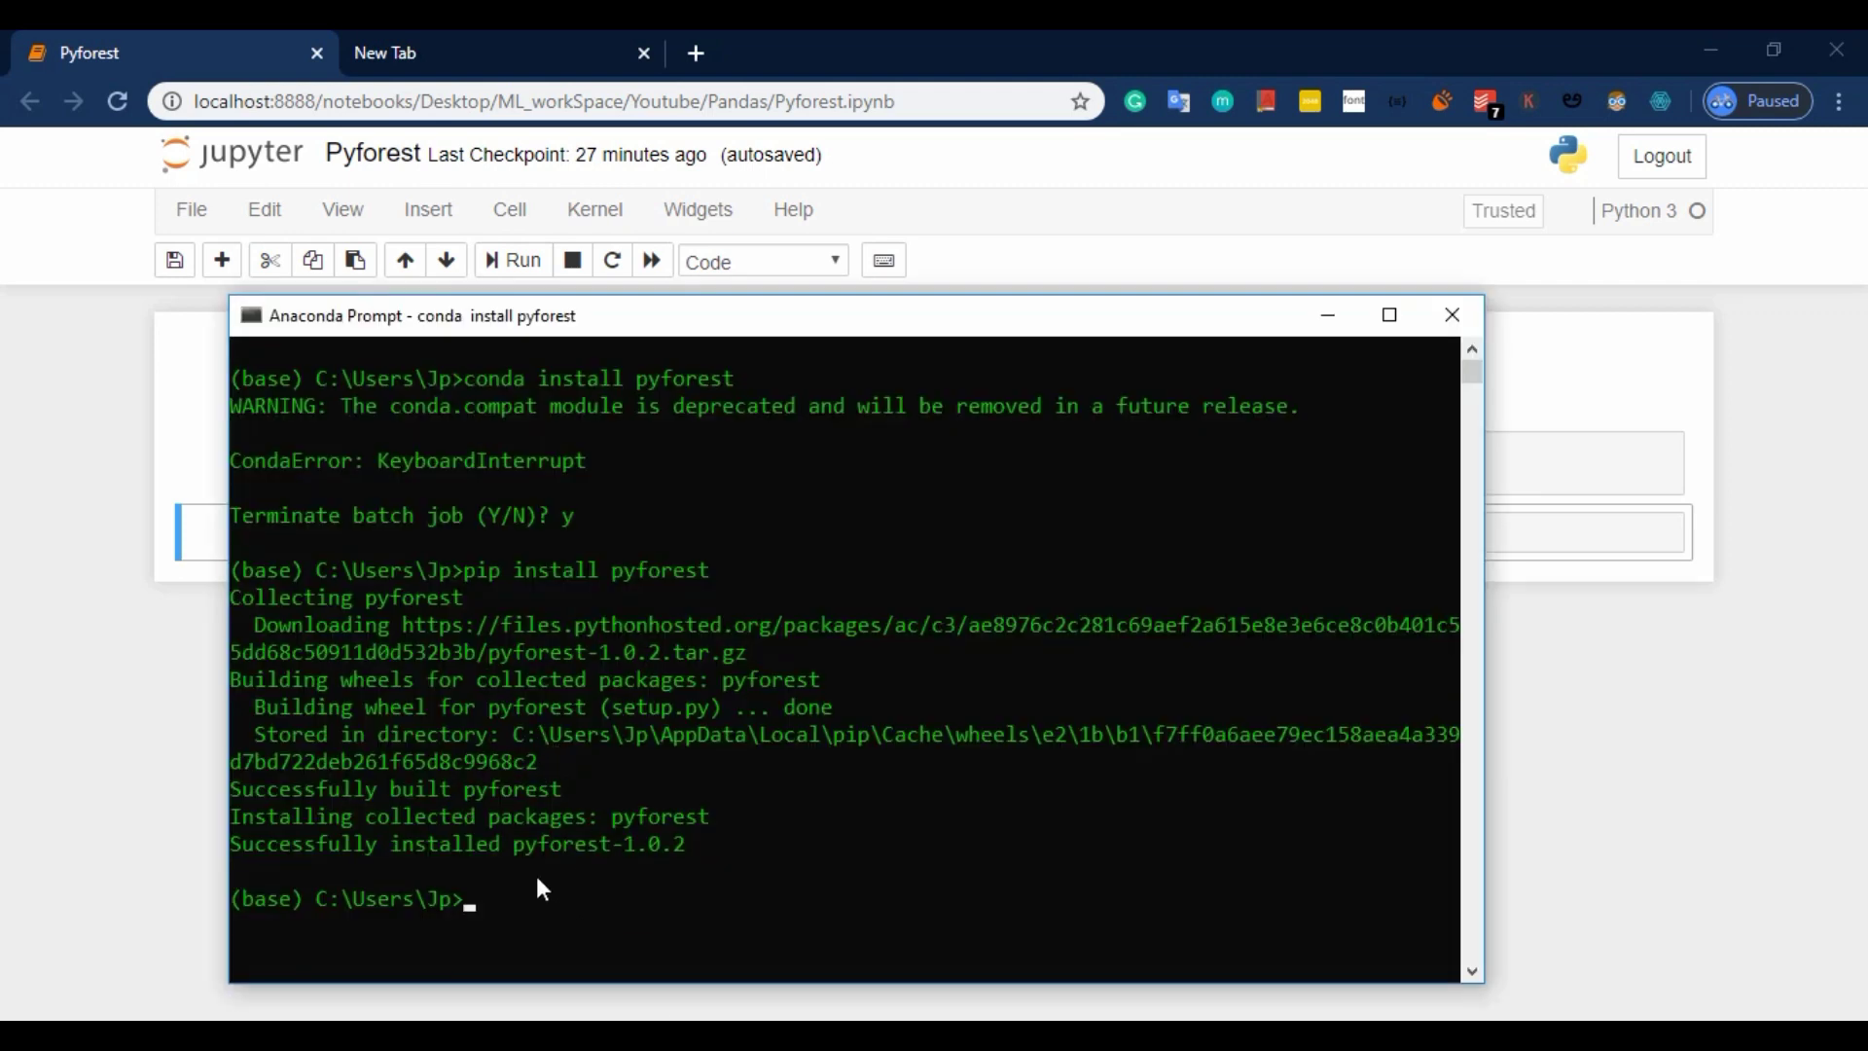
text(cls)
key(Return)
key(Up)
key(Up)
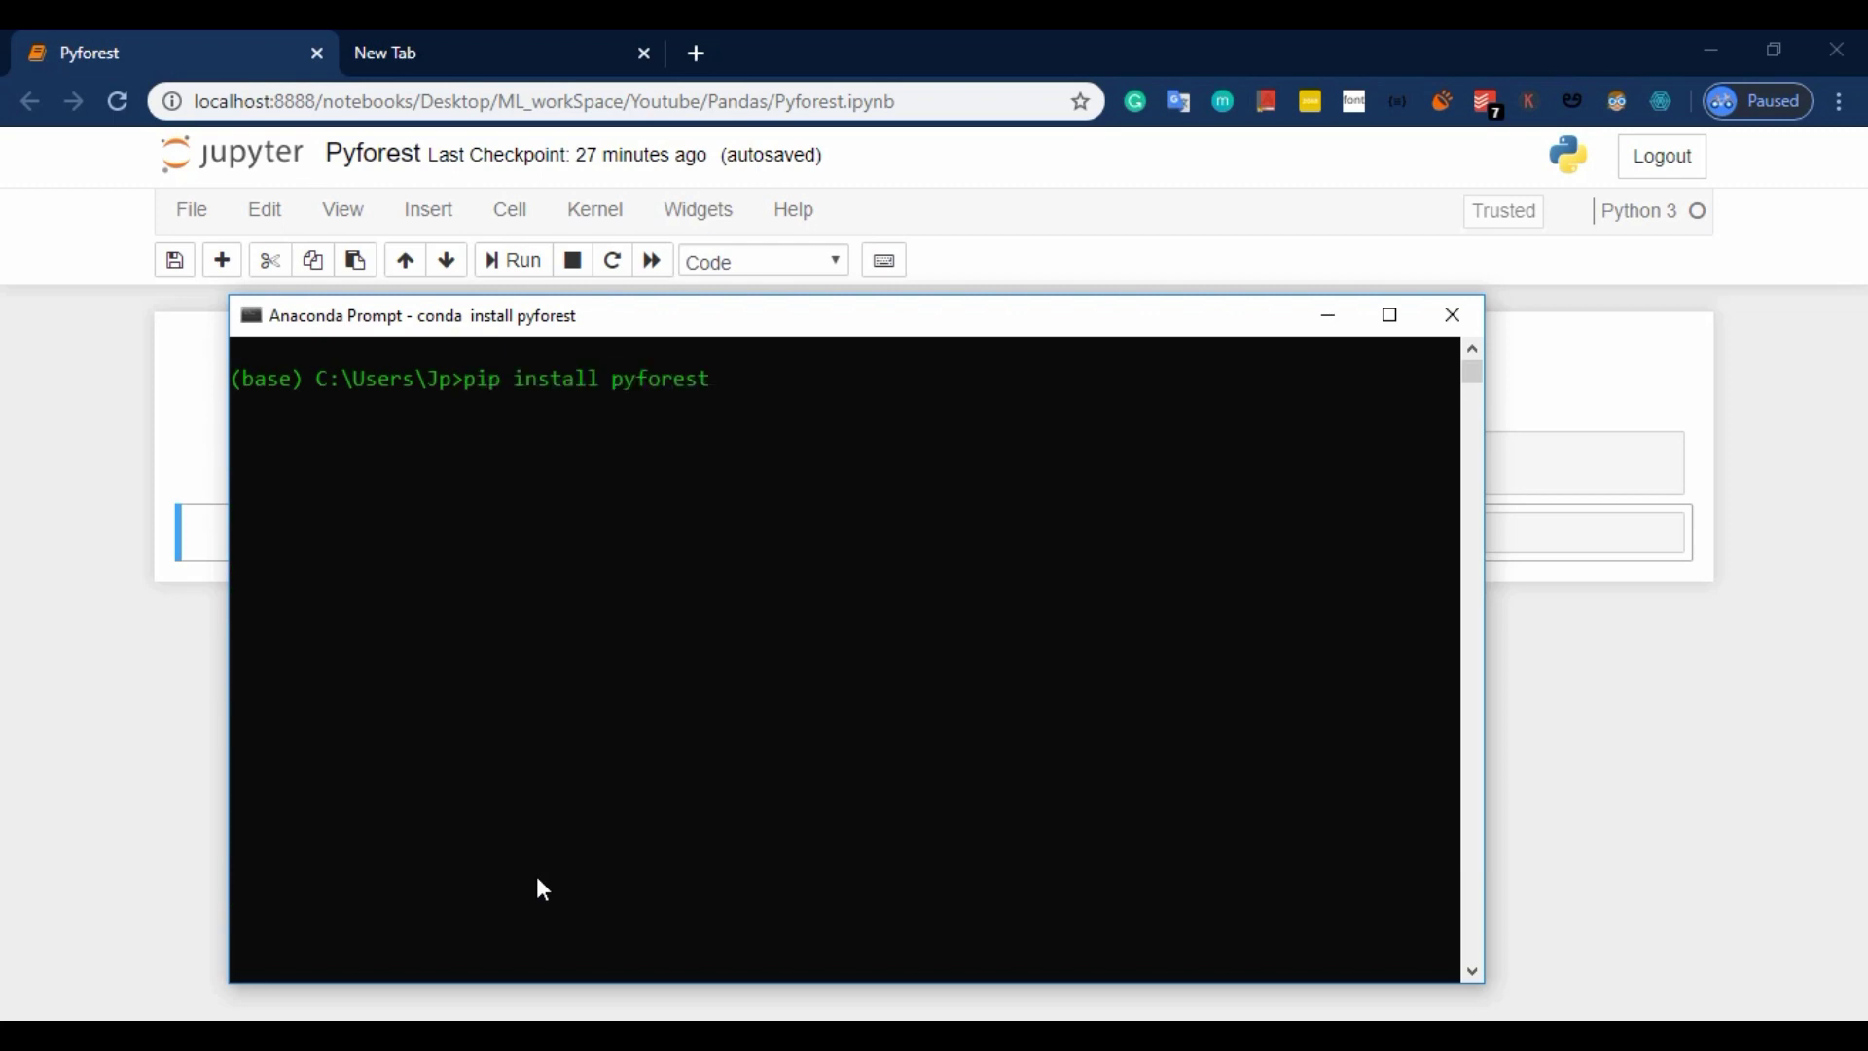
mouse_move(463, 376)
mouse_down()
mouse_move(694, 419)
mouse_move(721, 380)
mouse_up()
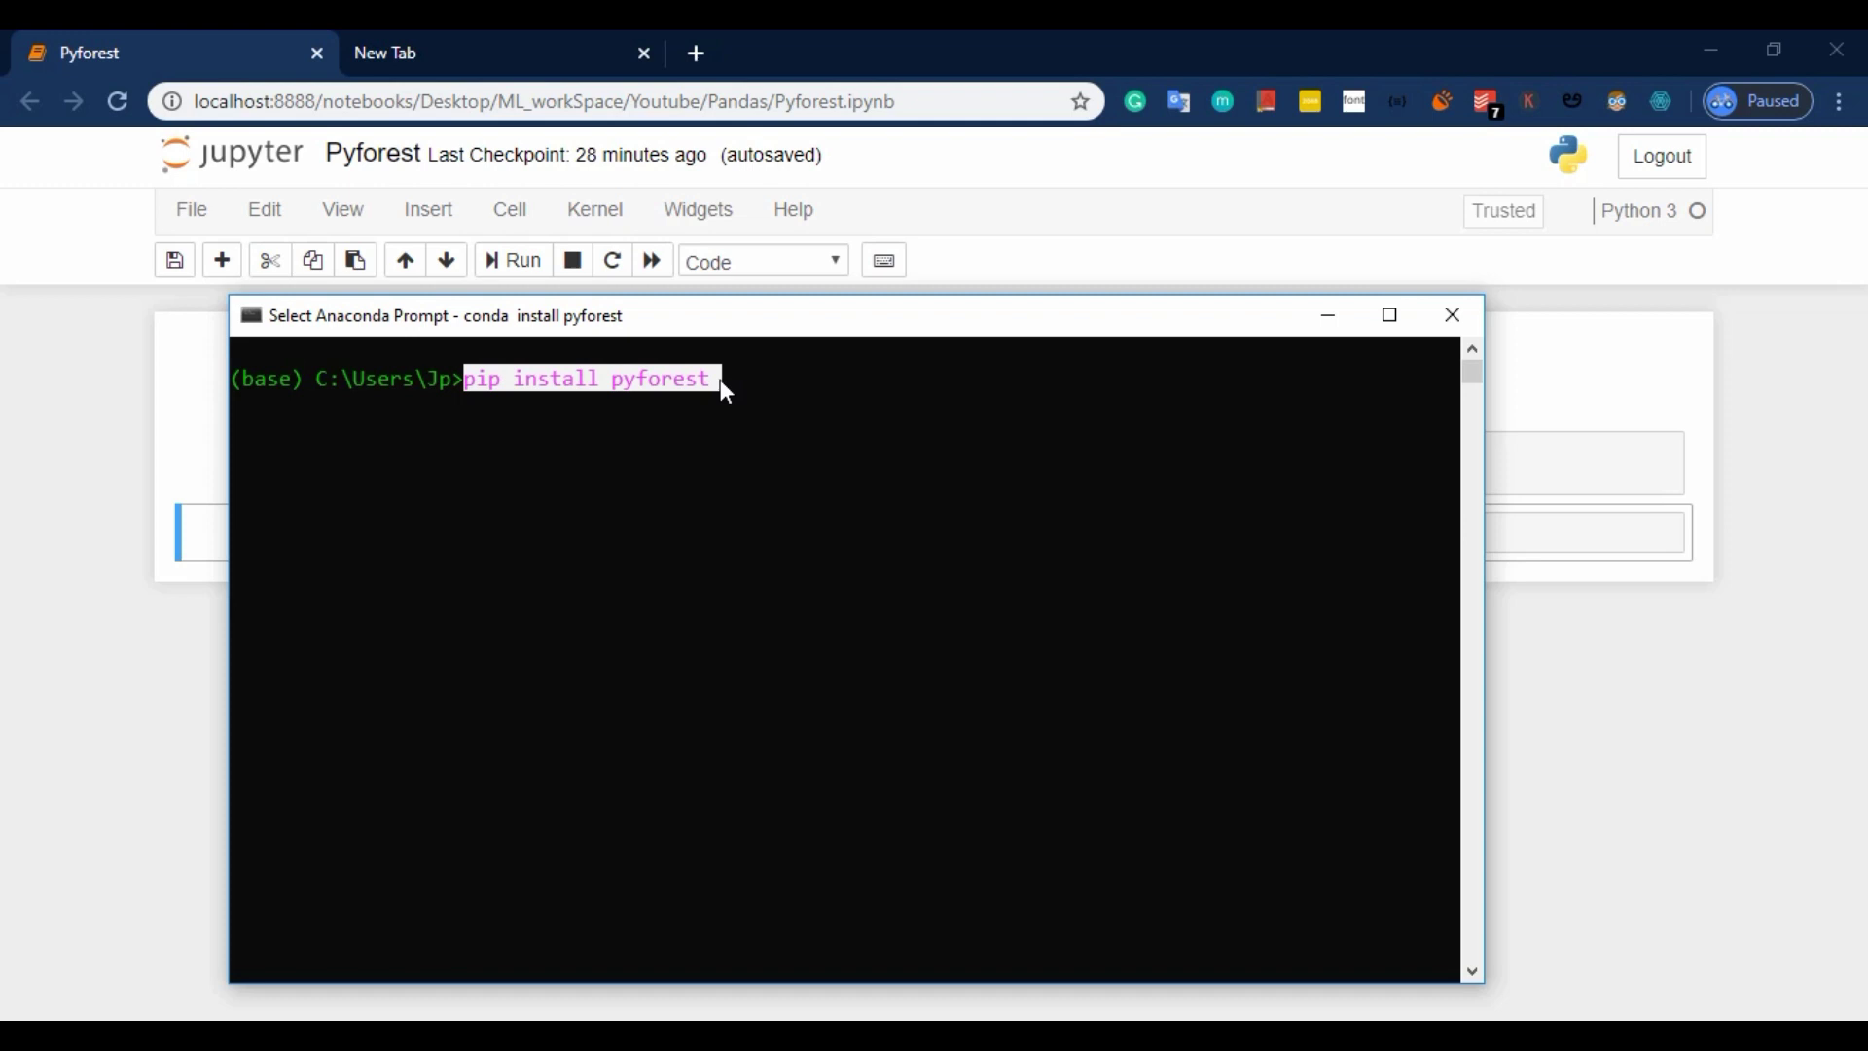
Step: Cancel the retyped install command, clear the console again and minimize it
key(ctrl+c)
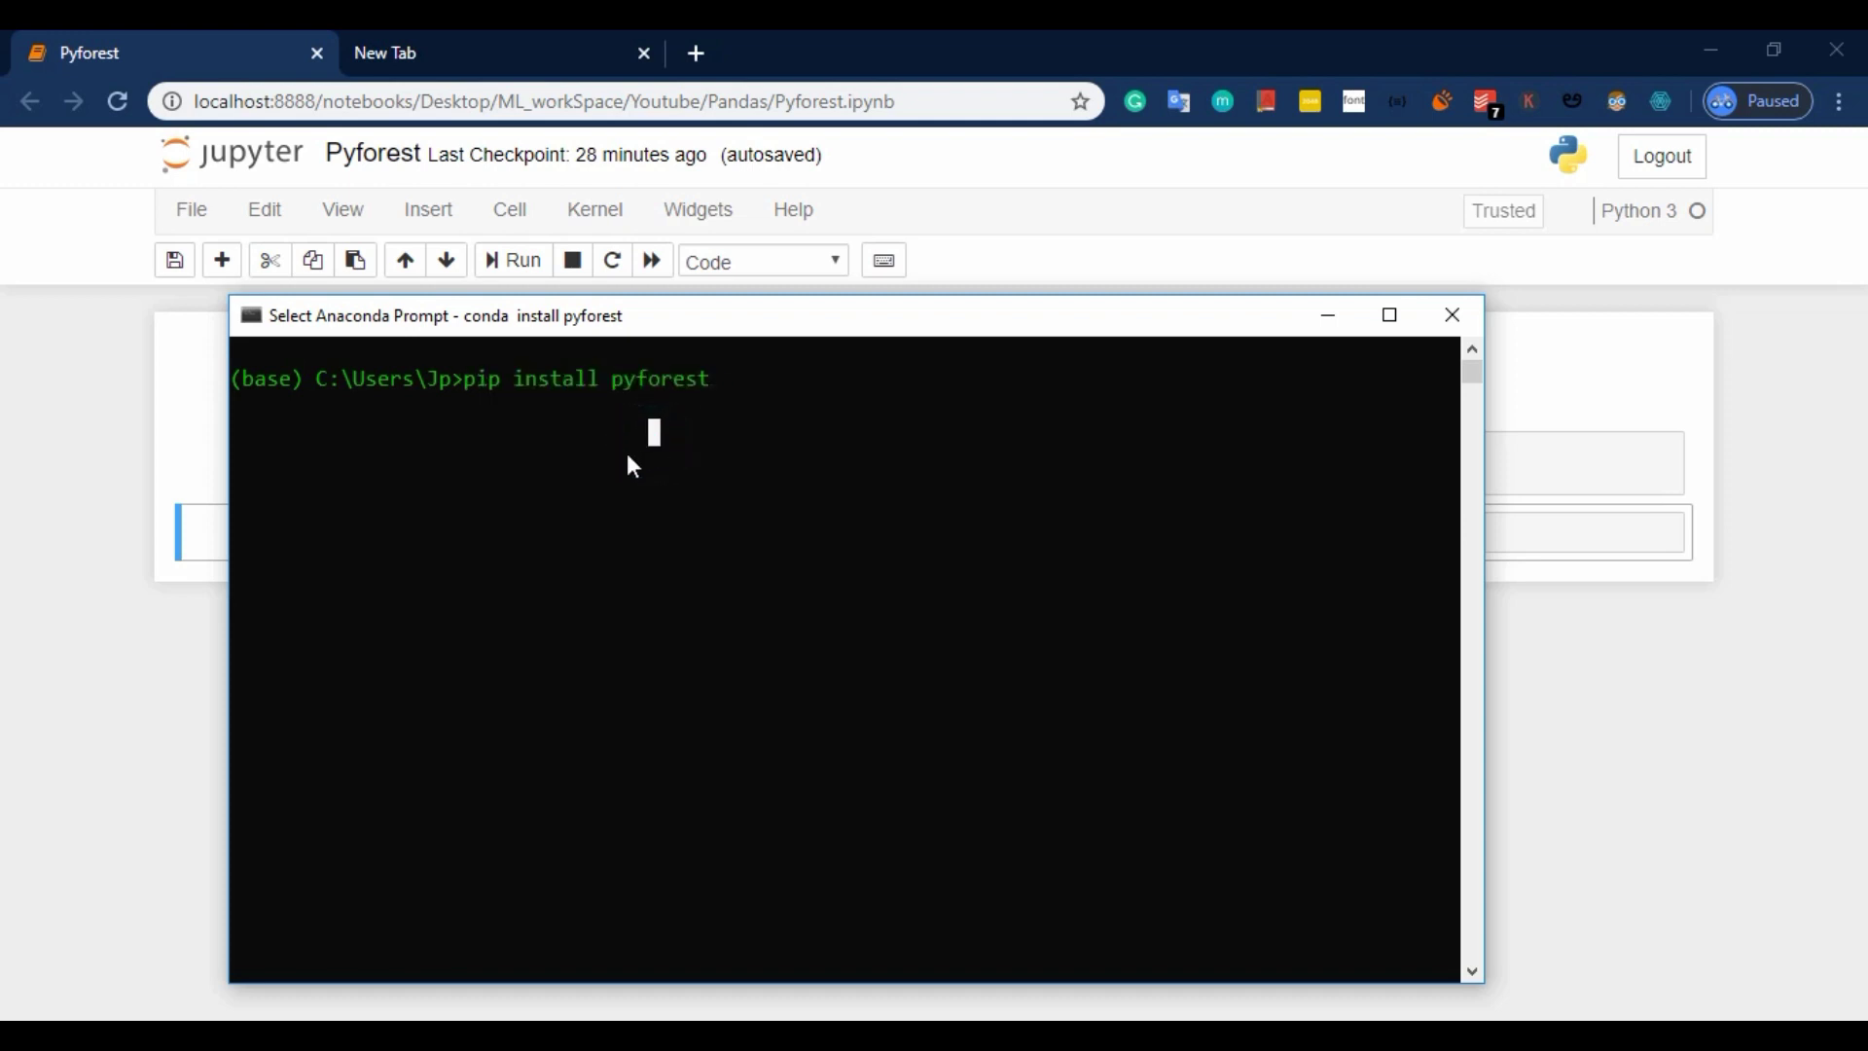
key(Escape)
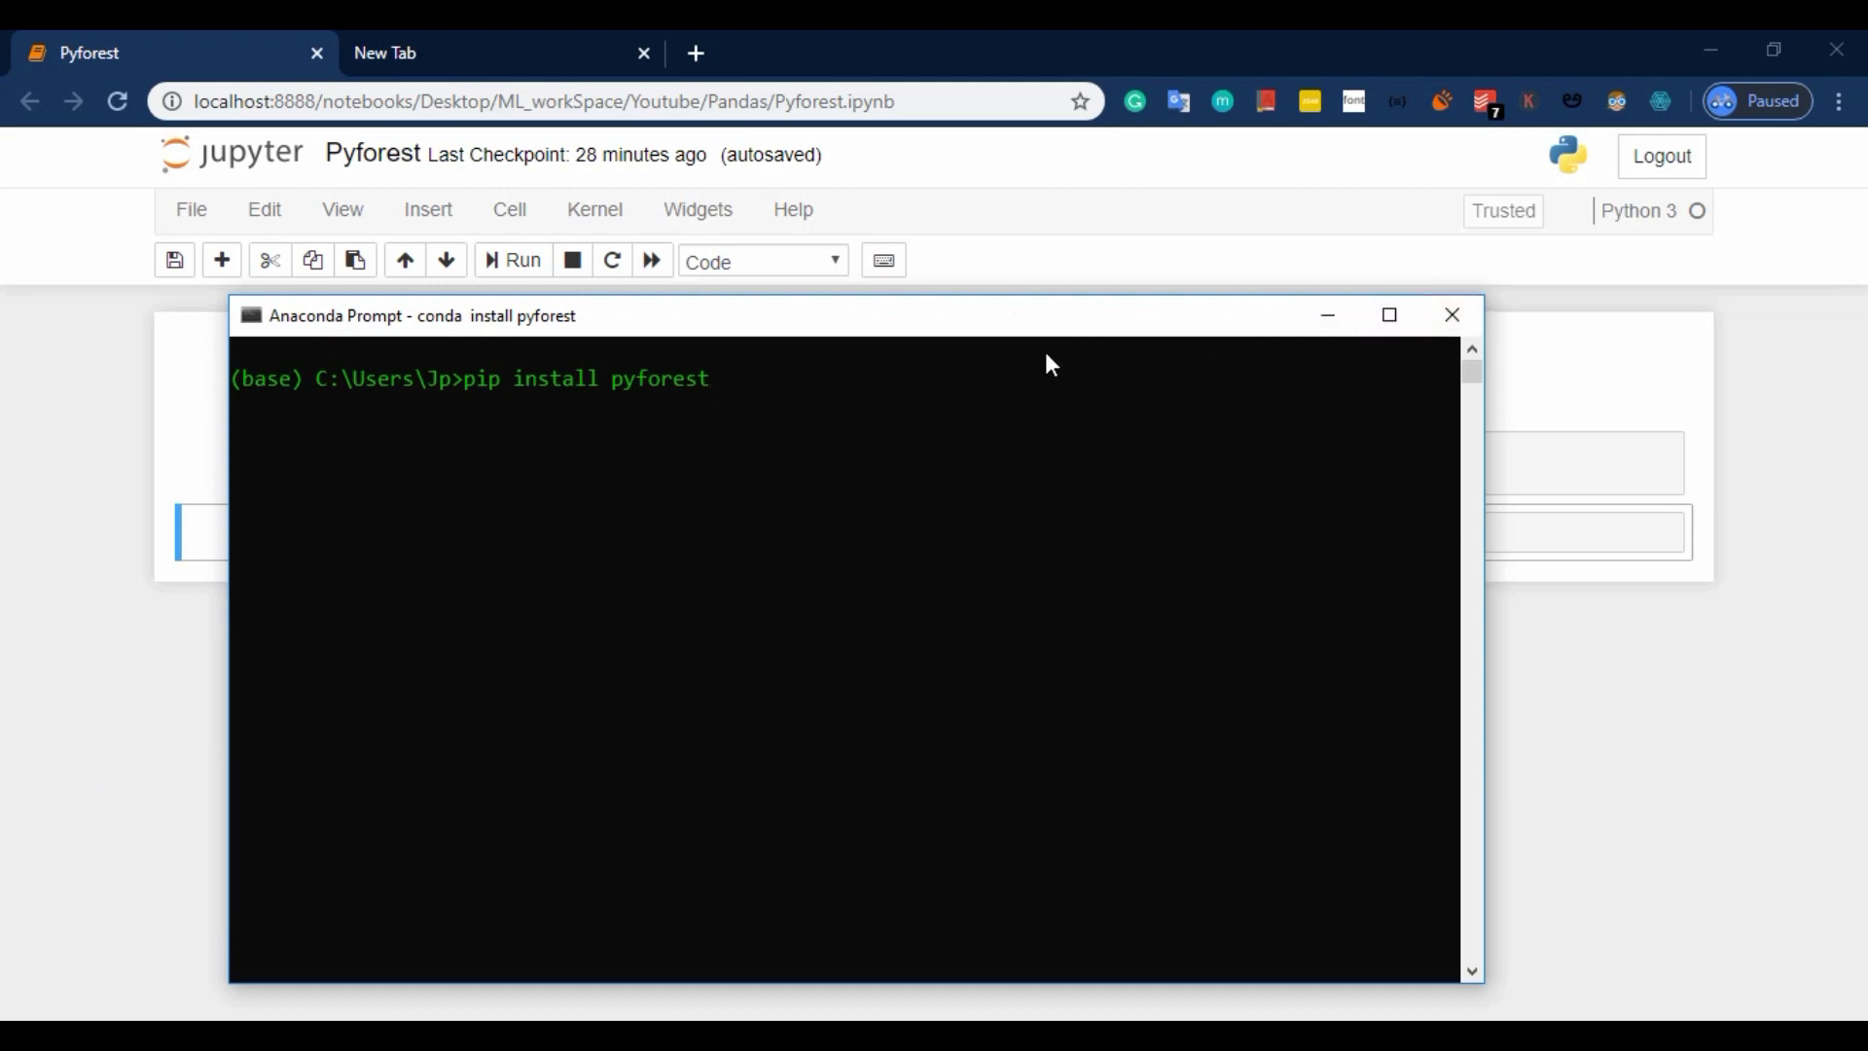
key(Return)
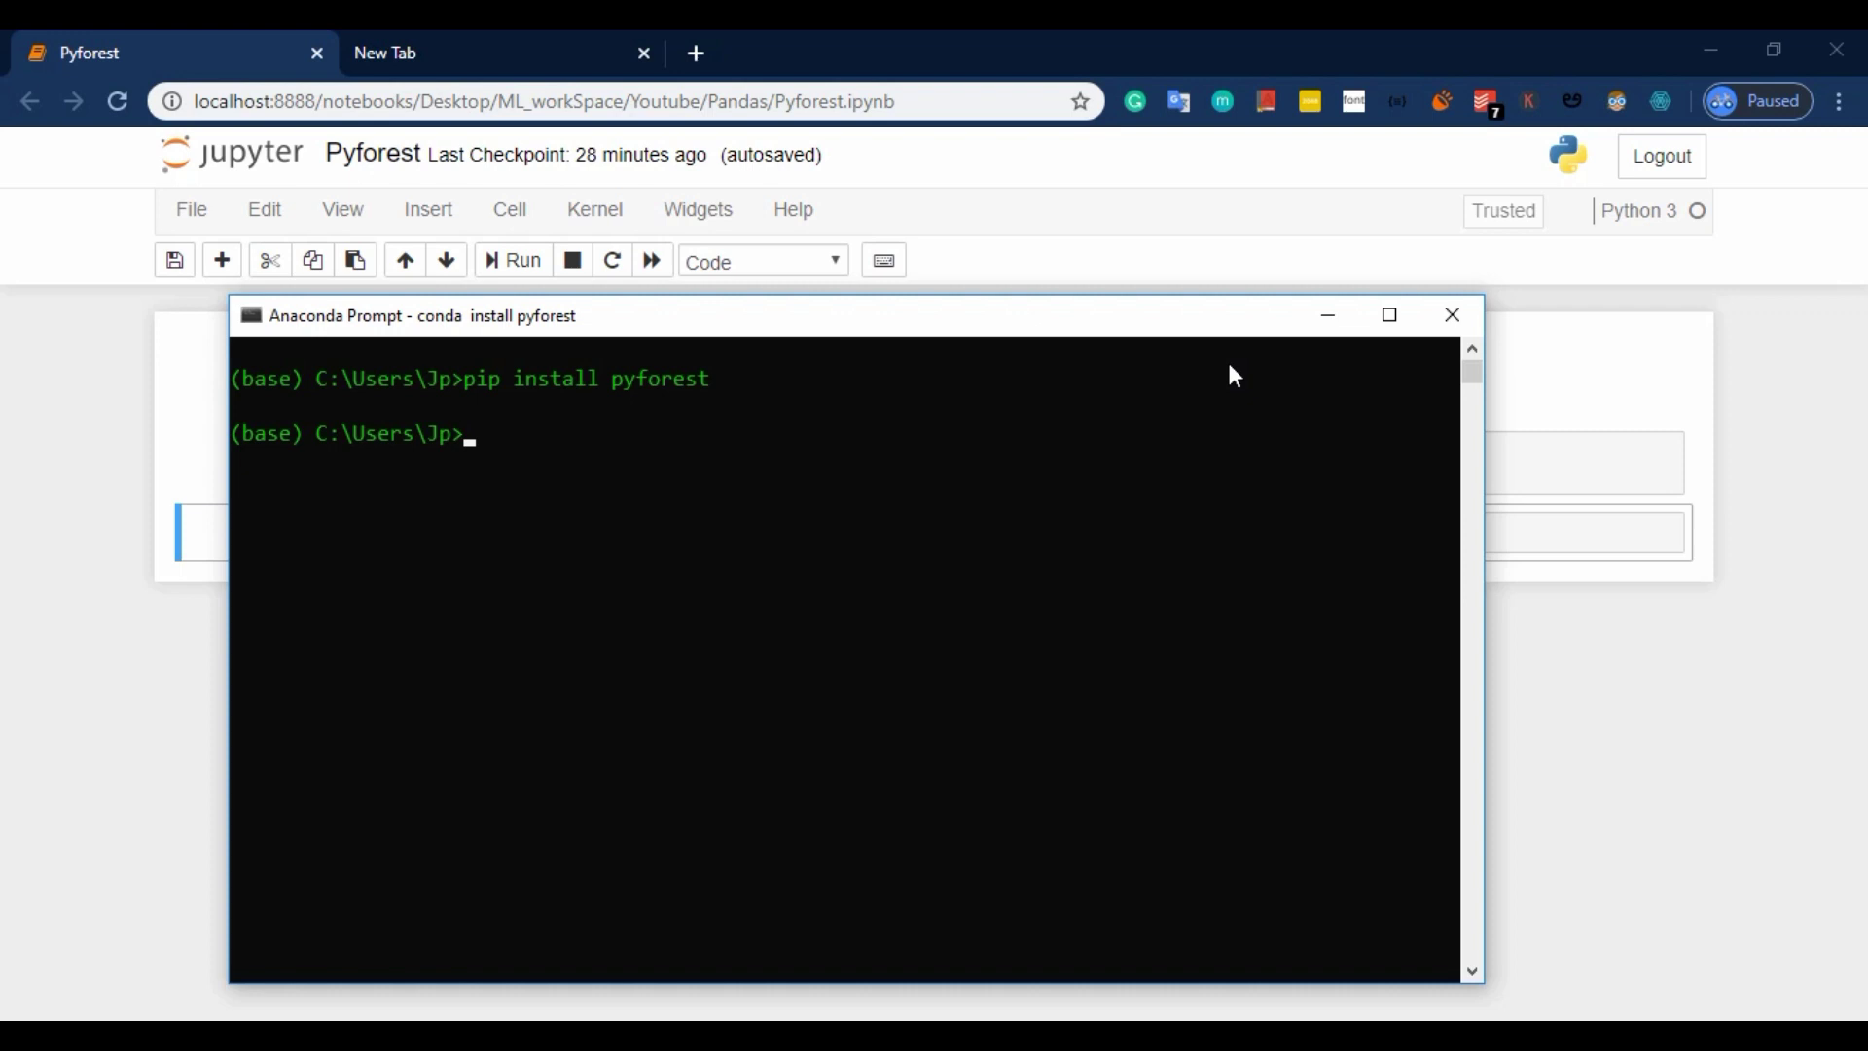
text(cls)
key(Return)
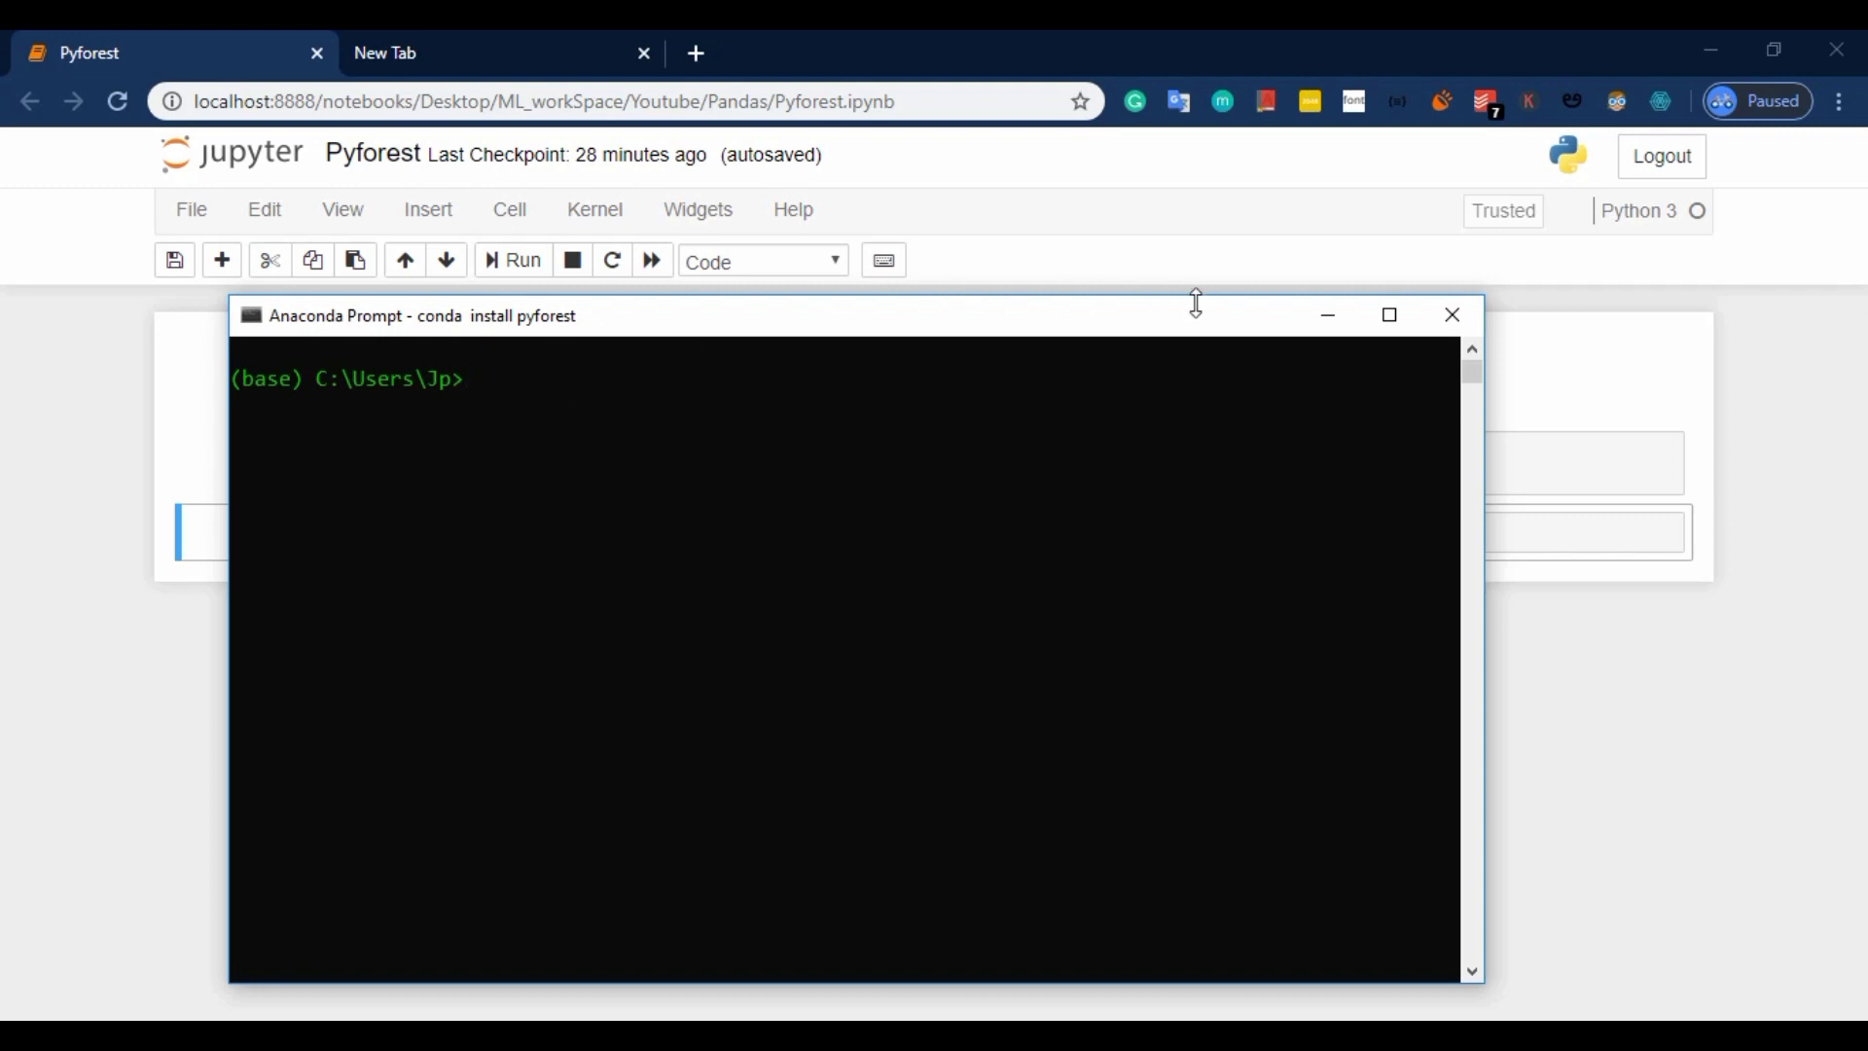
click(1331, 316)
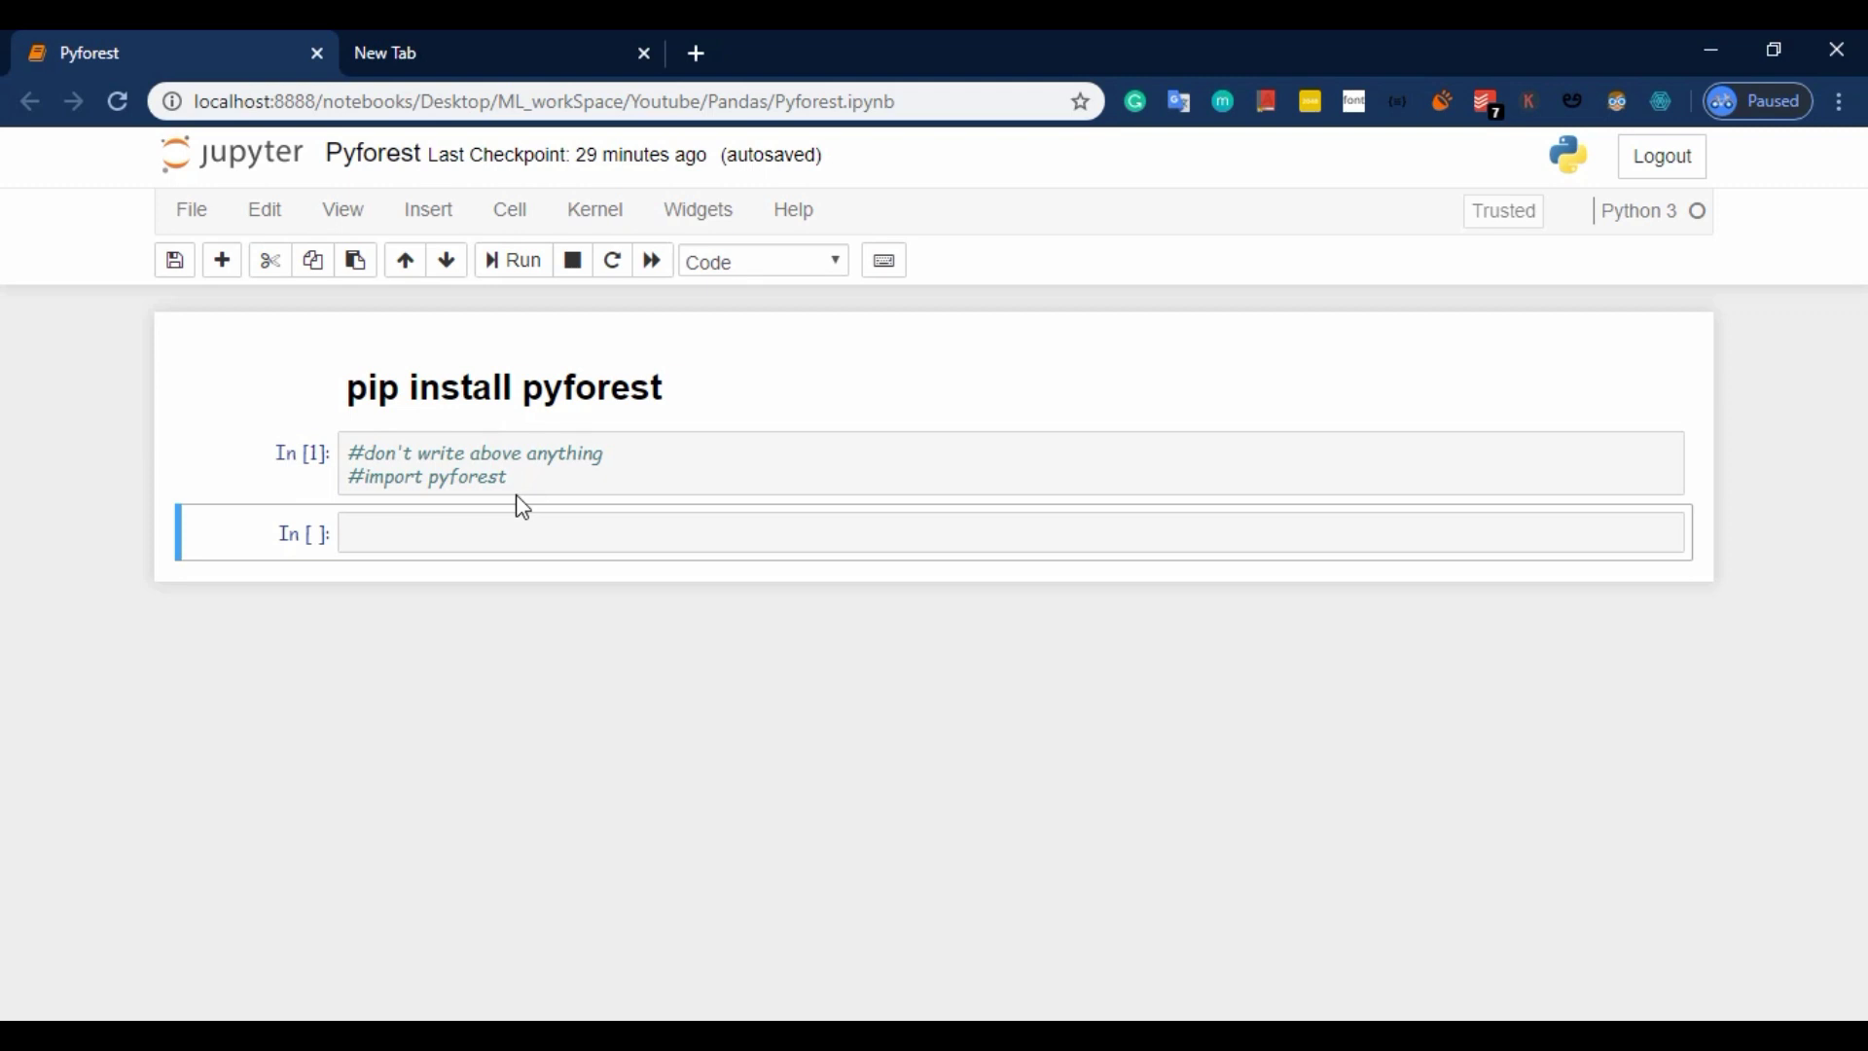
Step: Uncomment import pyforest and run that cell
click(479, 547)
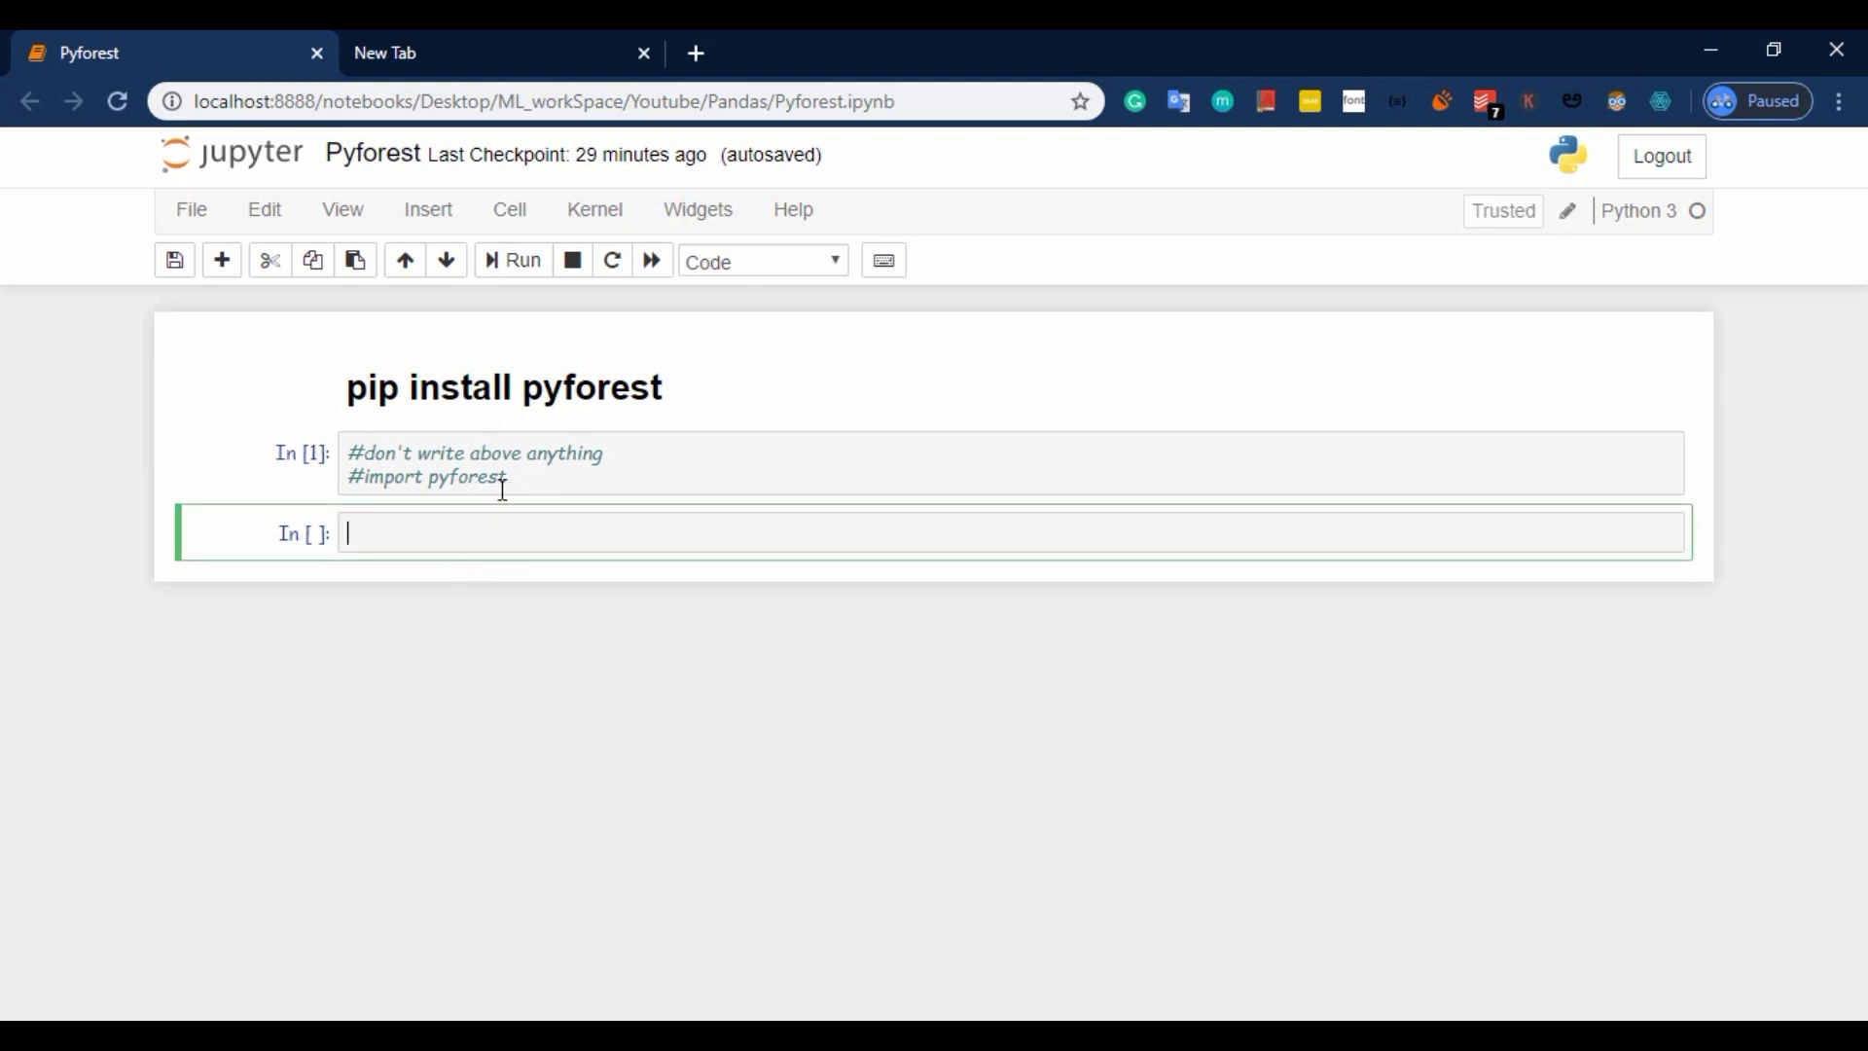
click(362, 476)
key(BackSpace)
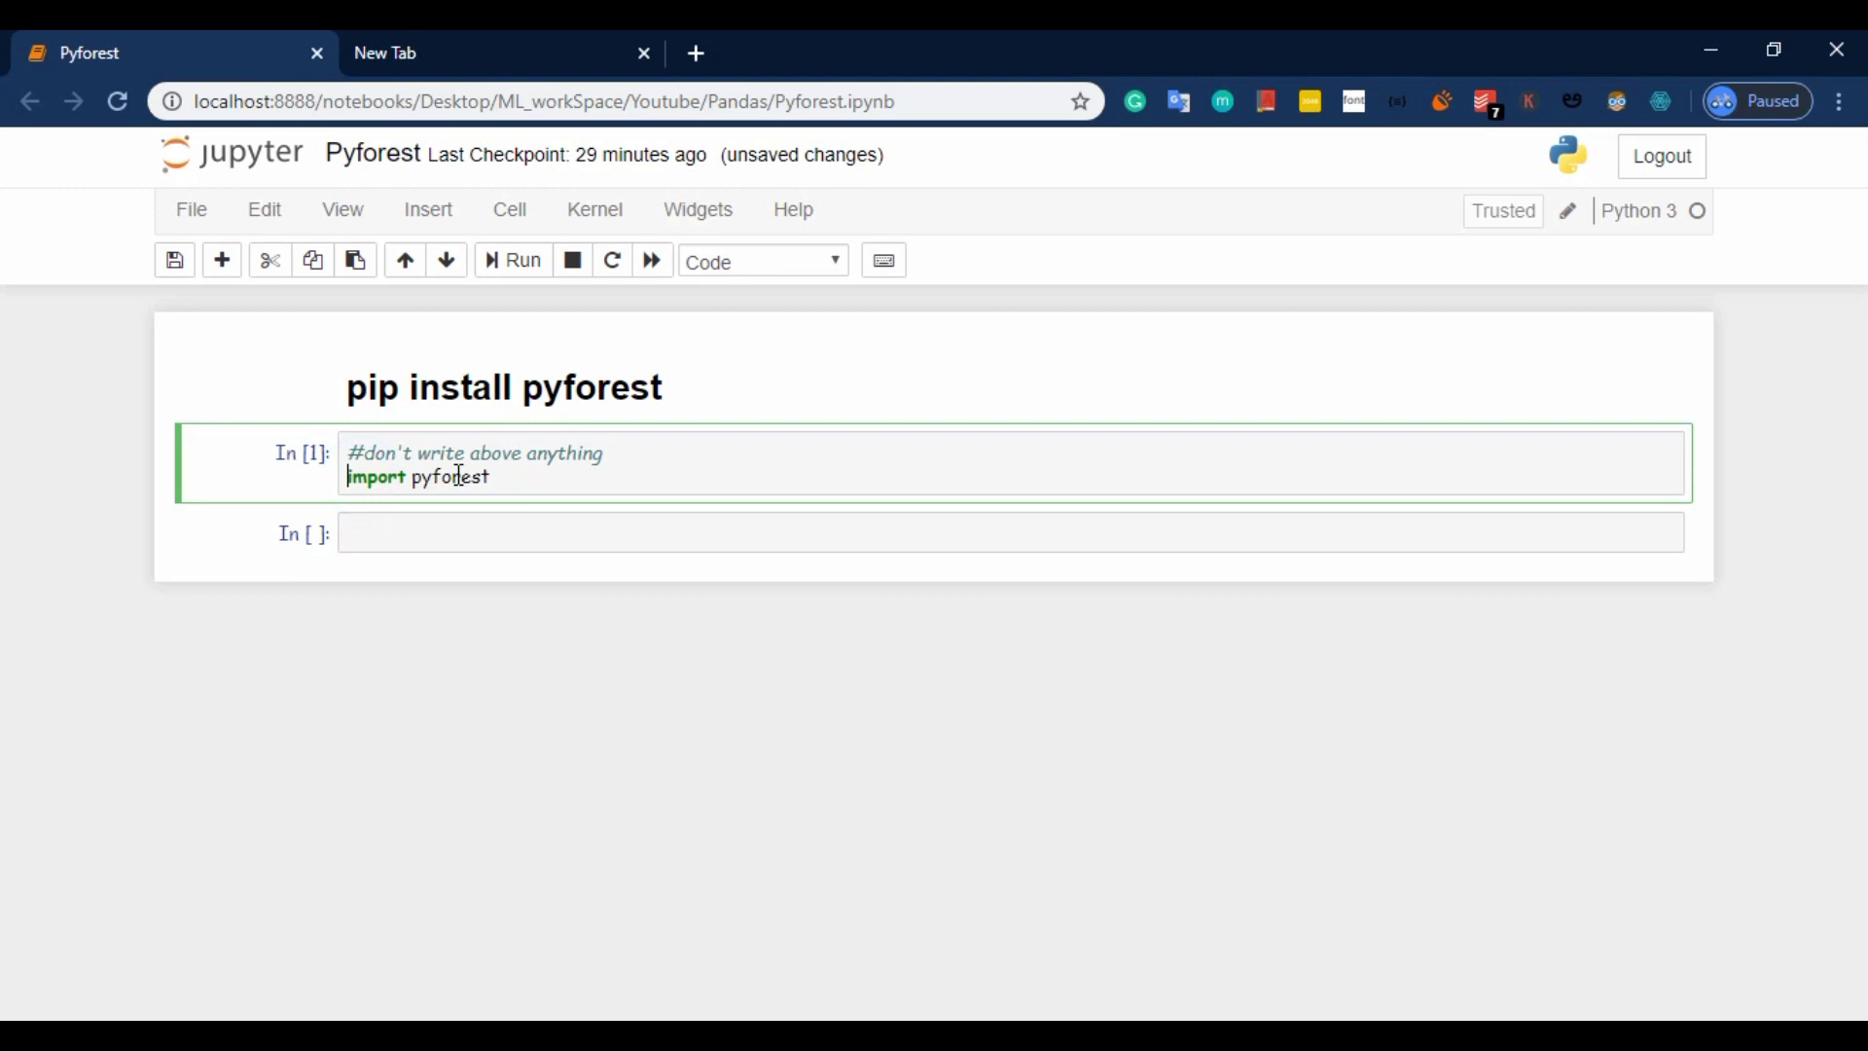
click(524, 484)
key(shift+Return)
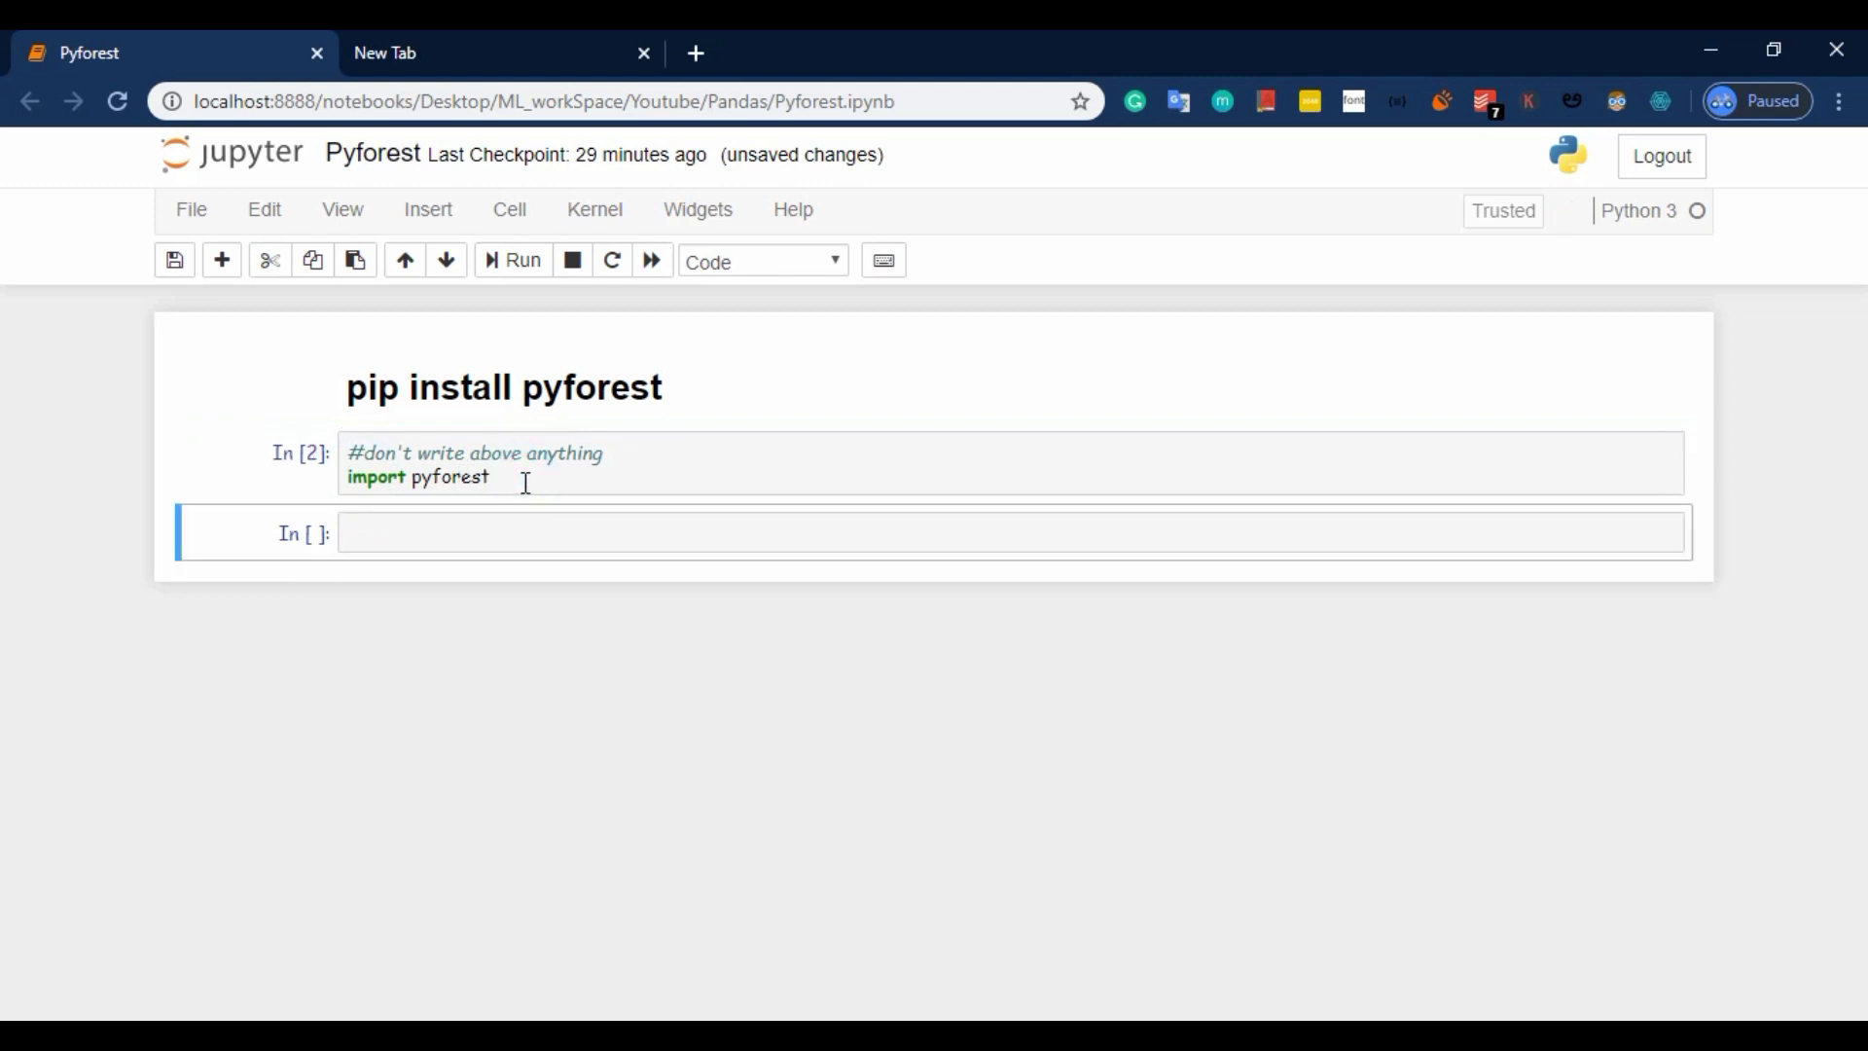
Step: Load titanic.csv with pd.read_csv and display df.head(2)
mouse_move(504, 387)
click(442, 533)
text(df = )
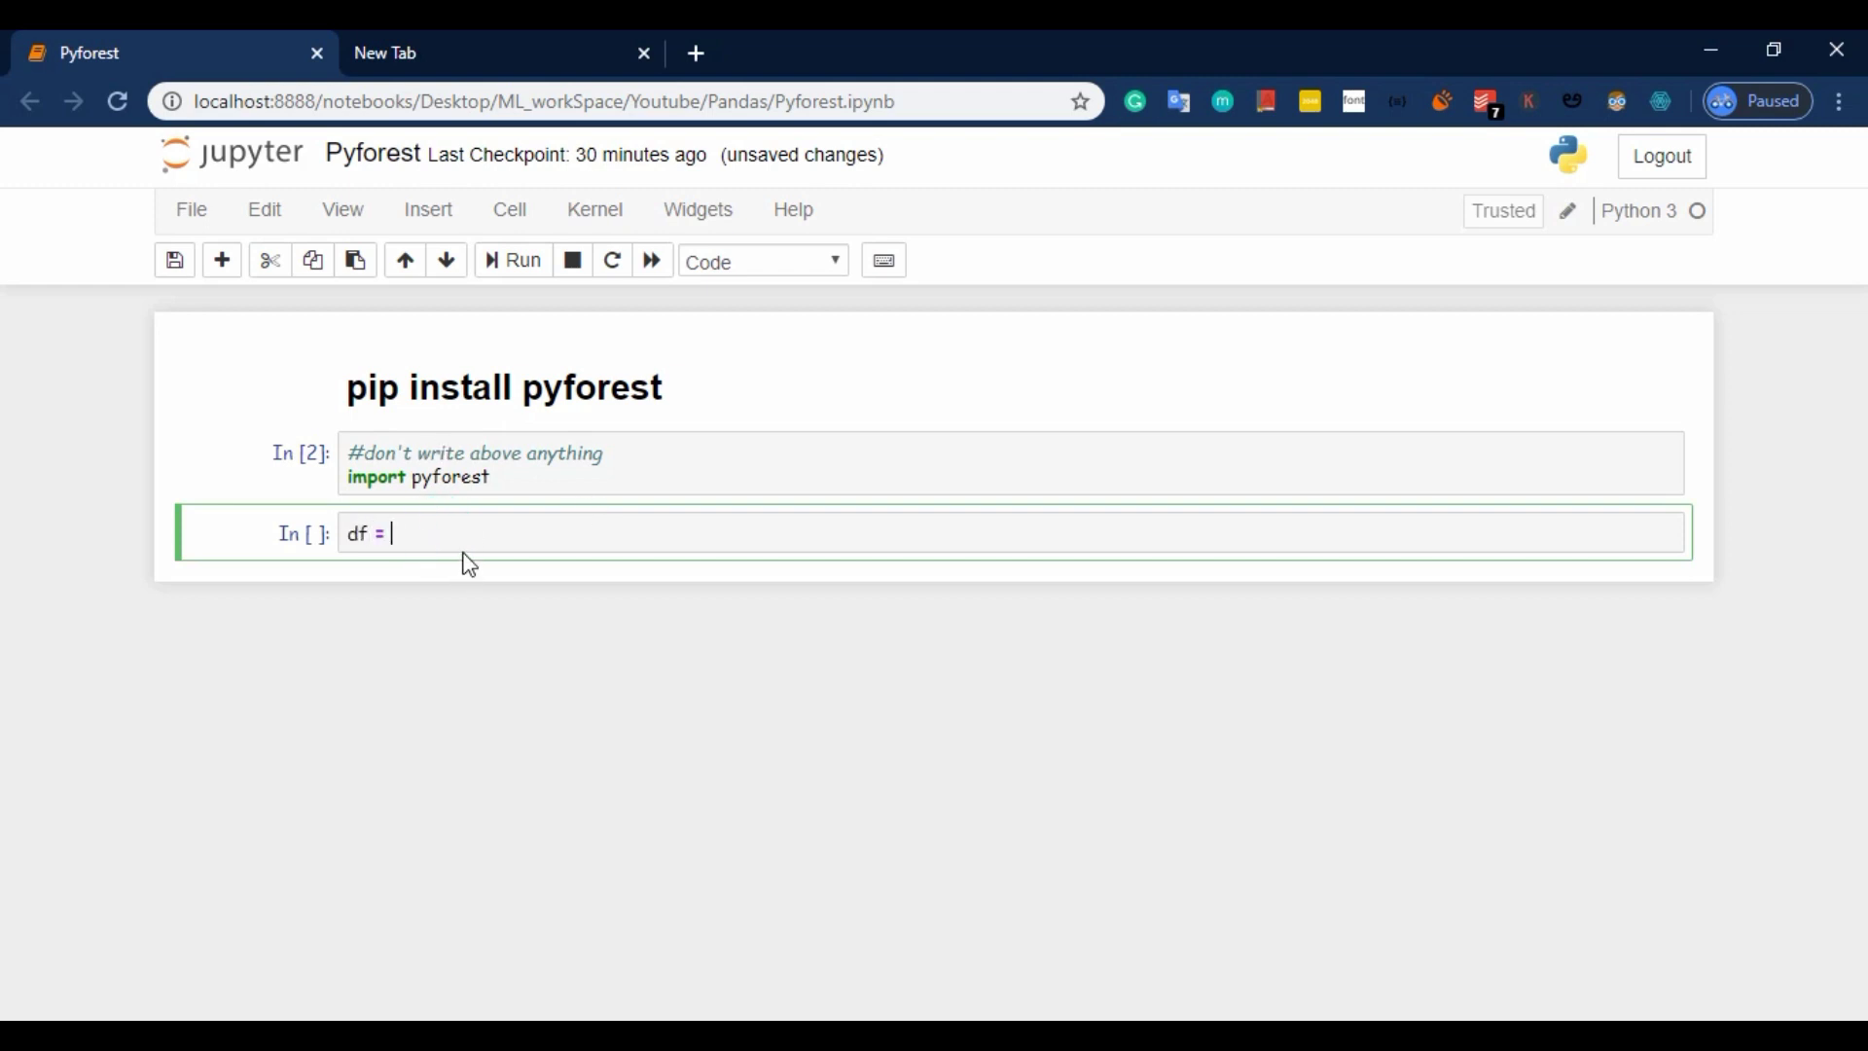
text(pd.re)
text(ad_csv)
text(('tit)
key(Tab)
key(Return)
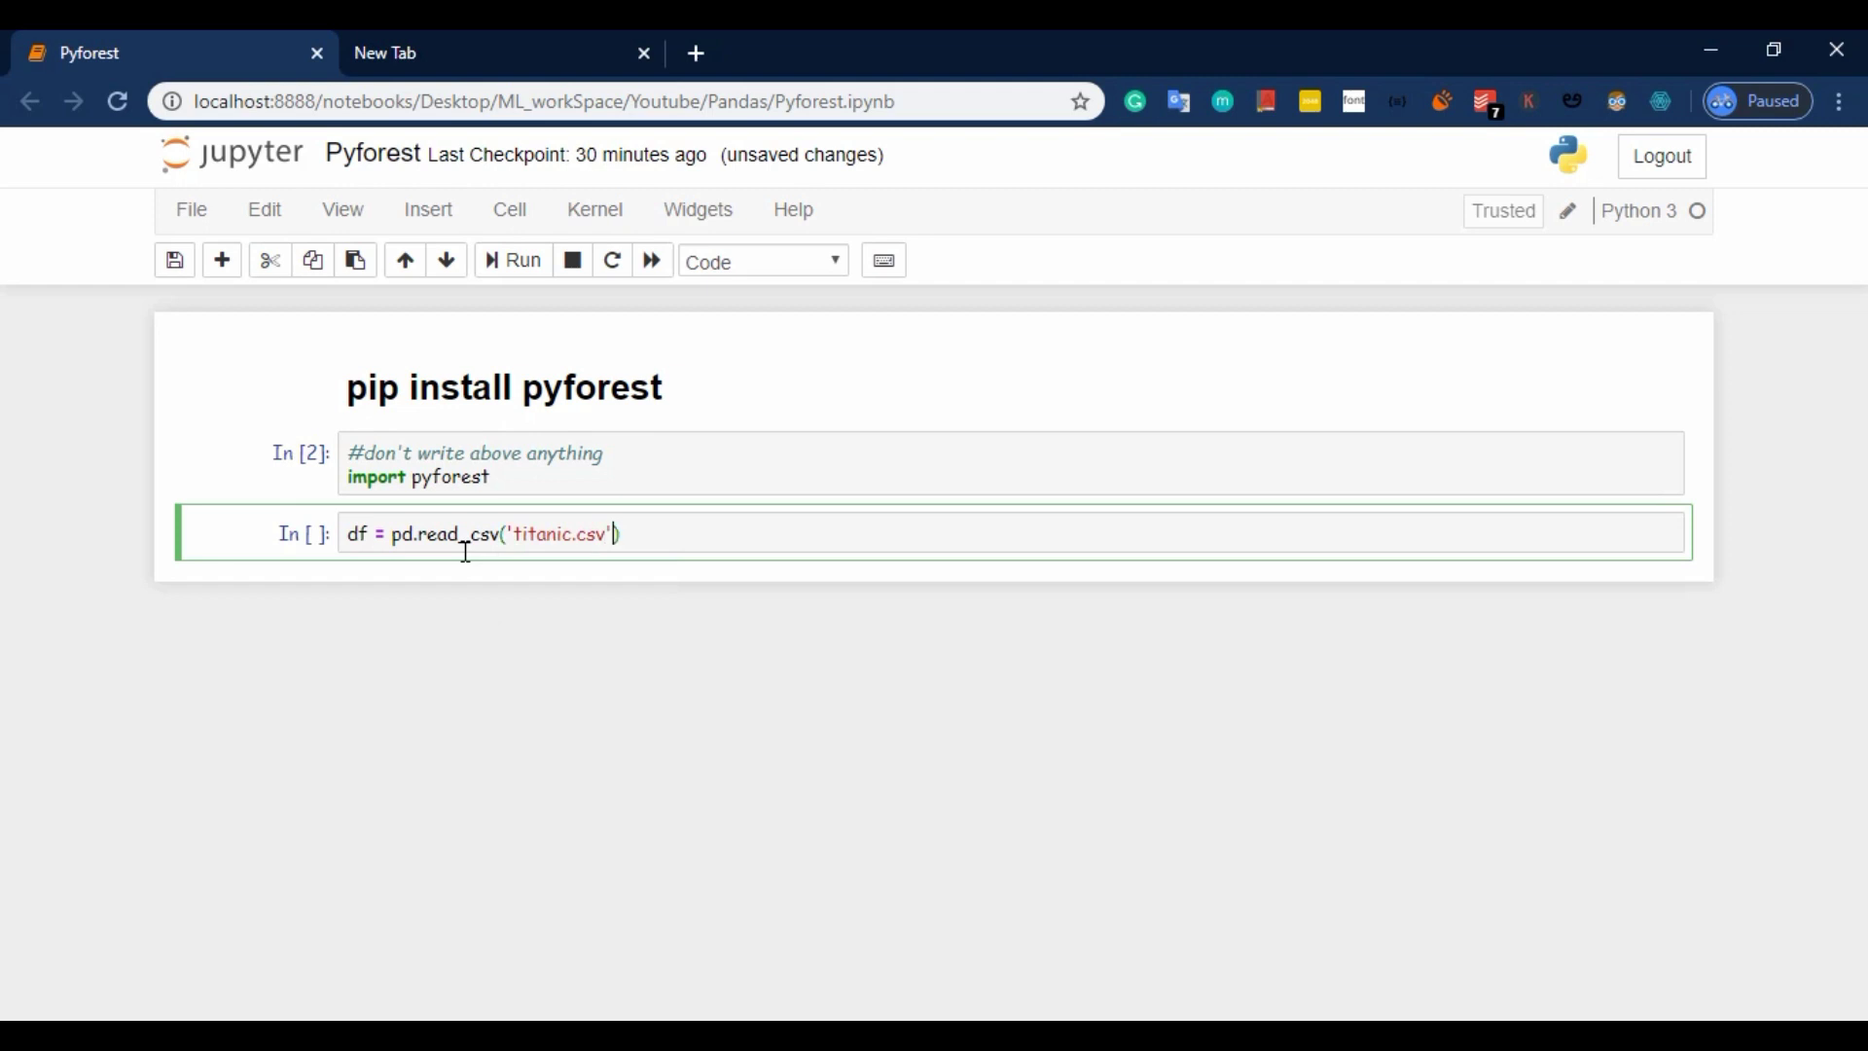
key(Return)
text(df.)
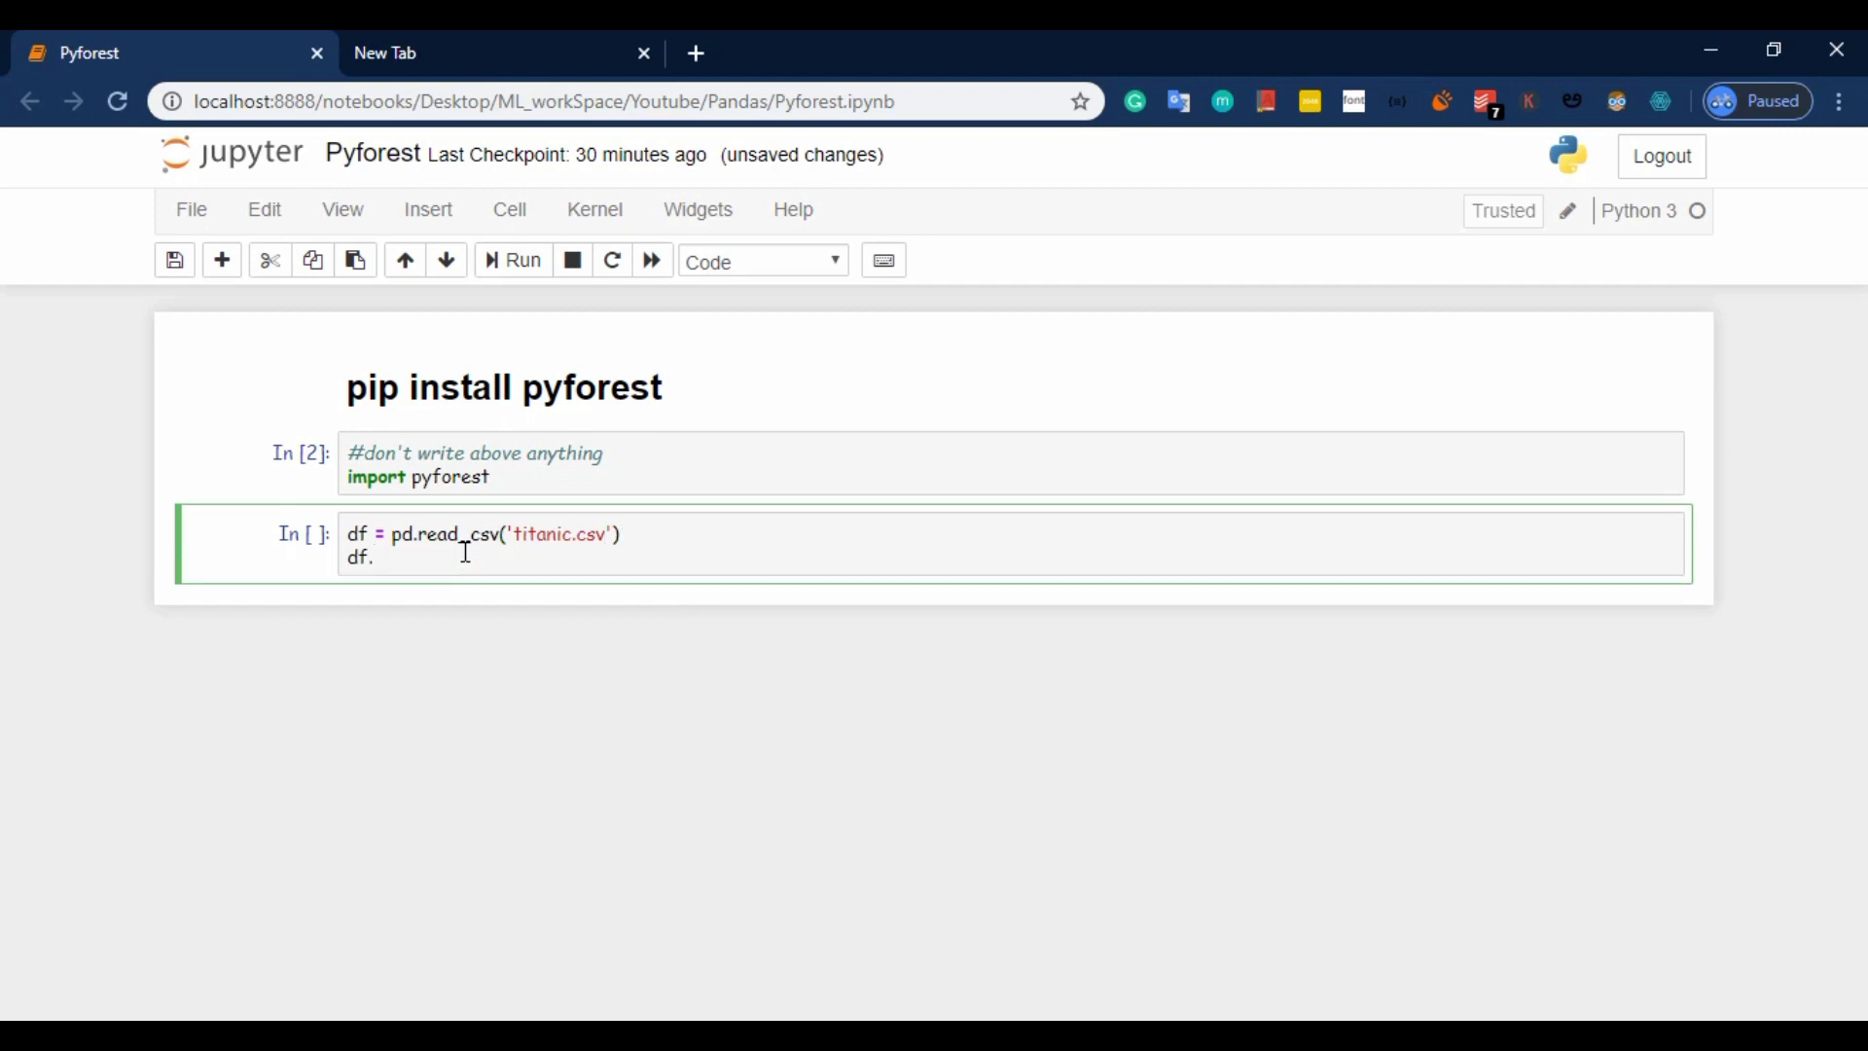
text(head()
text(2)
key(shift+Return)
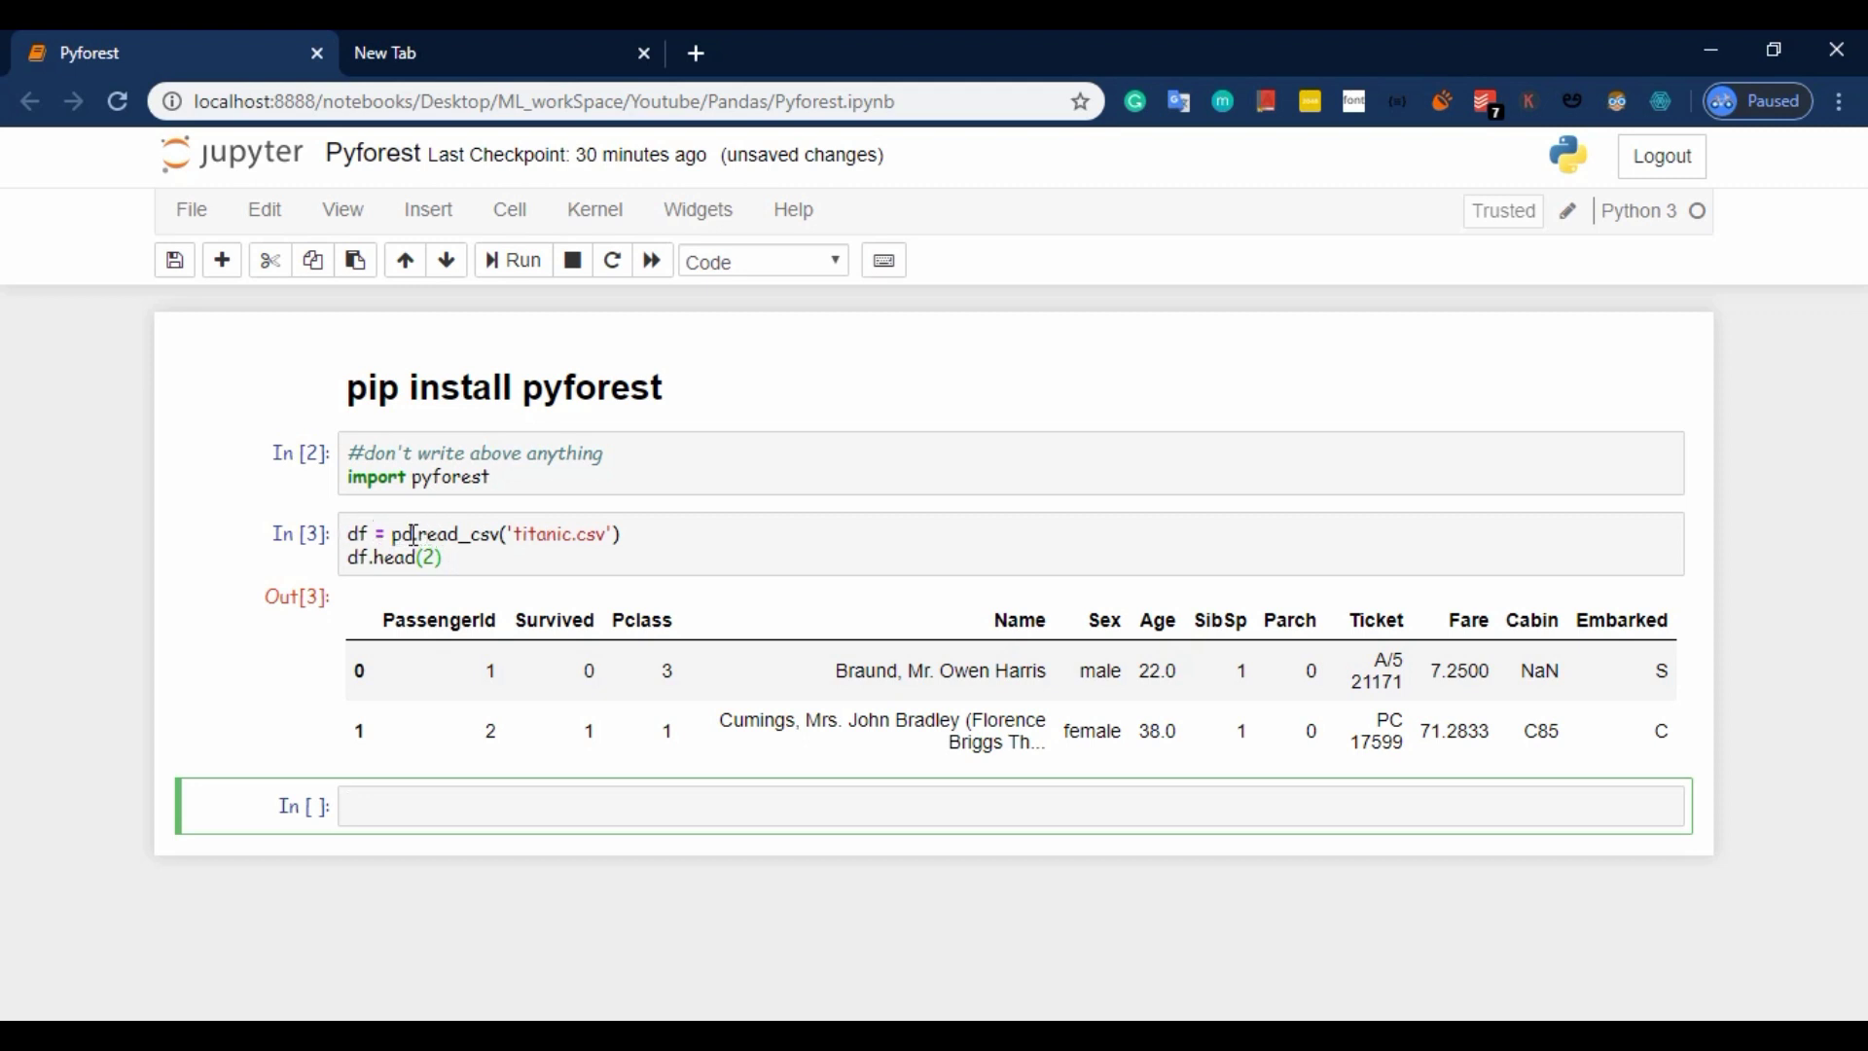
drag(420, 534, 392, 534)
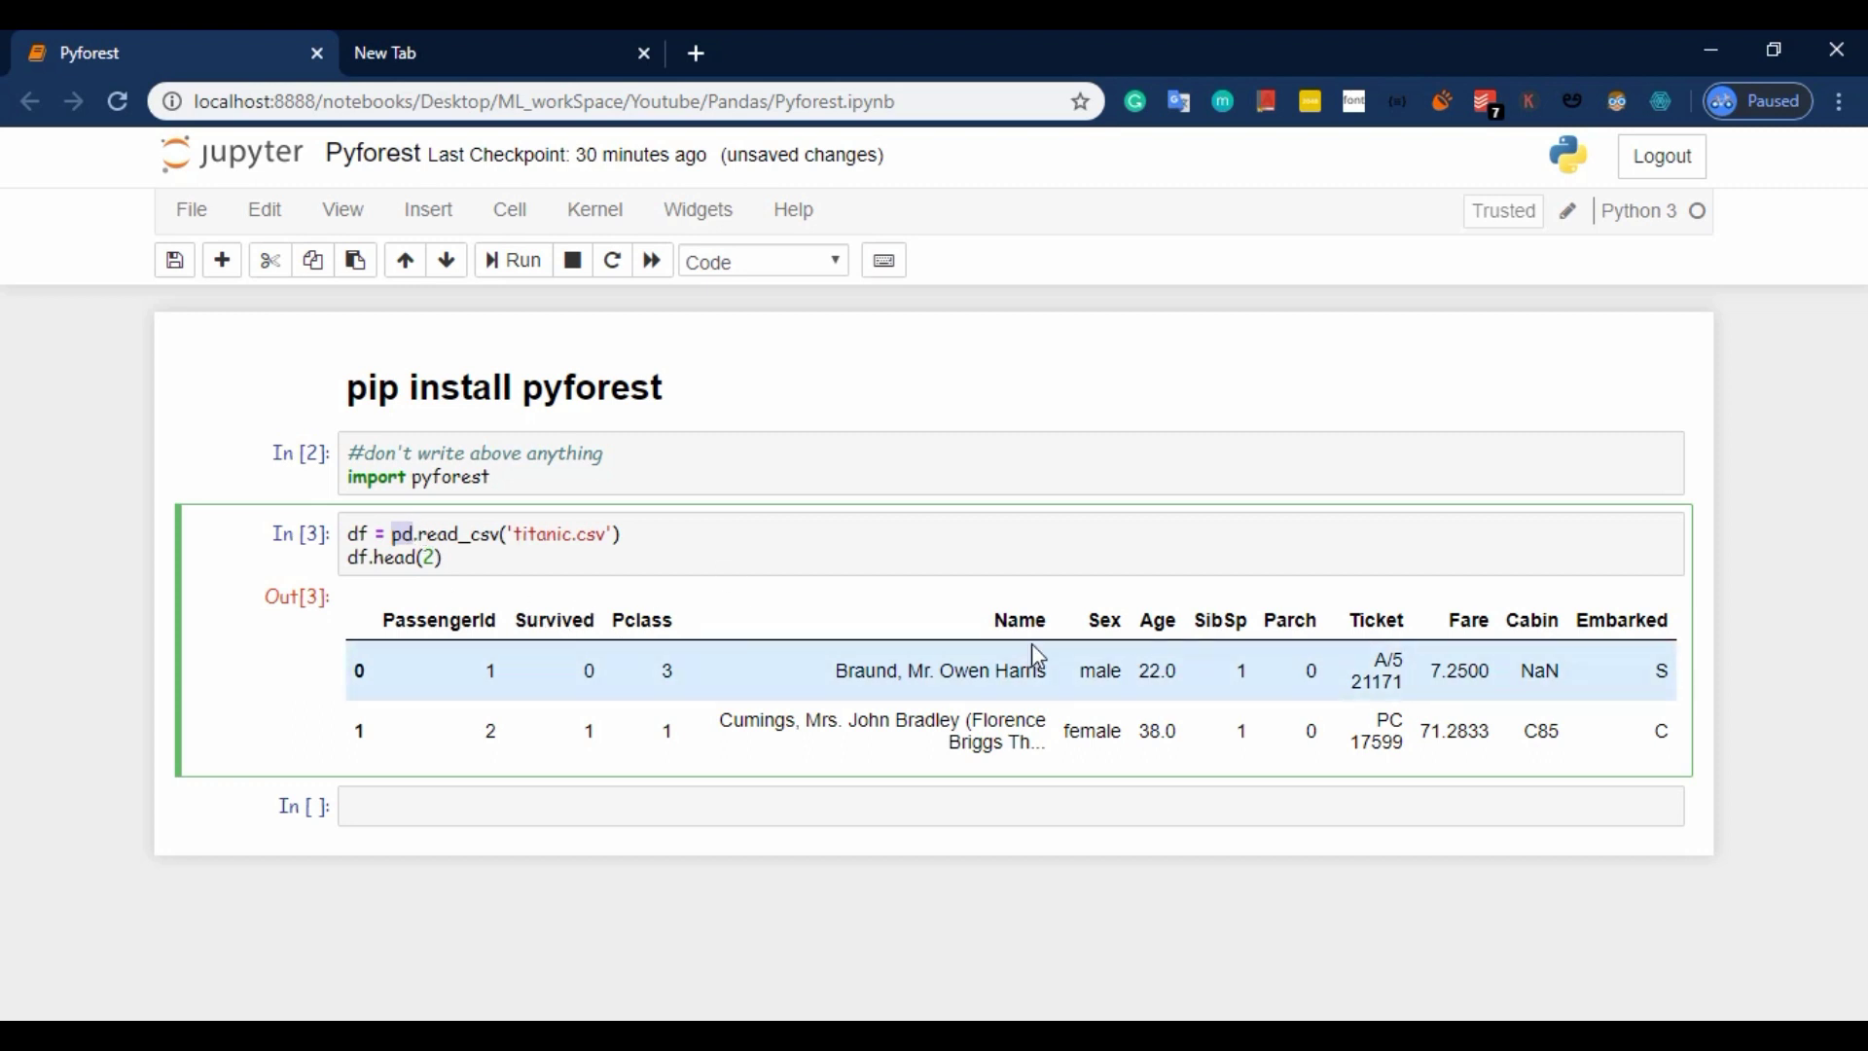
click(574, 547)
click(442, 807)
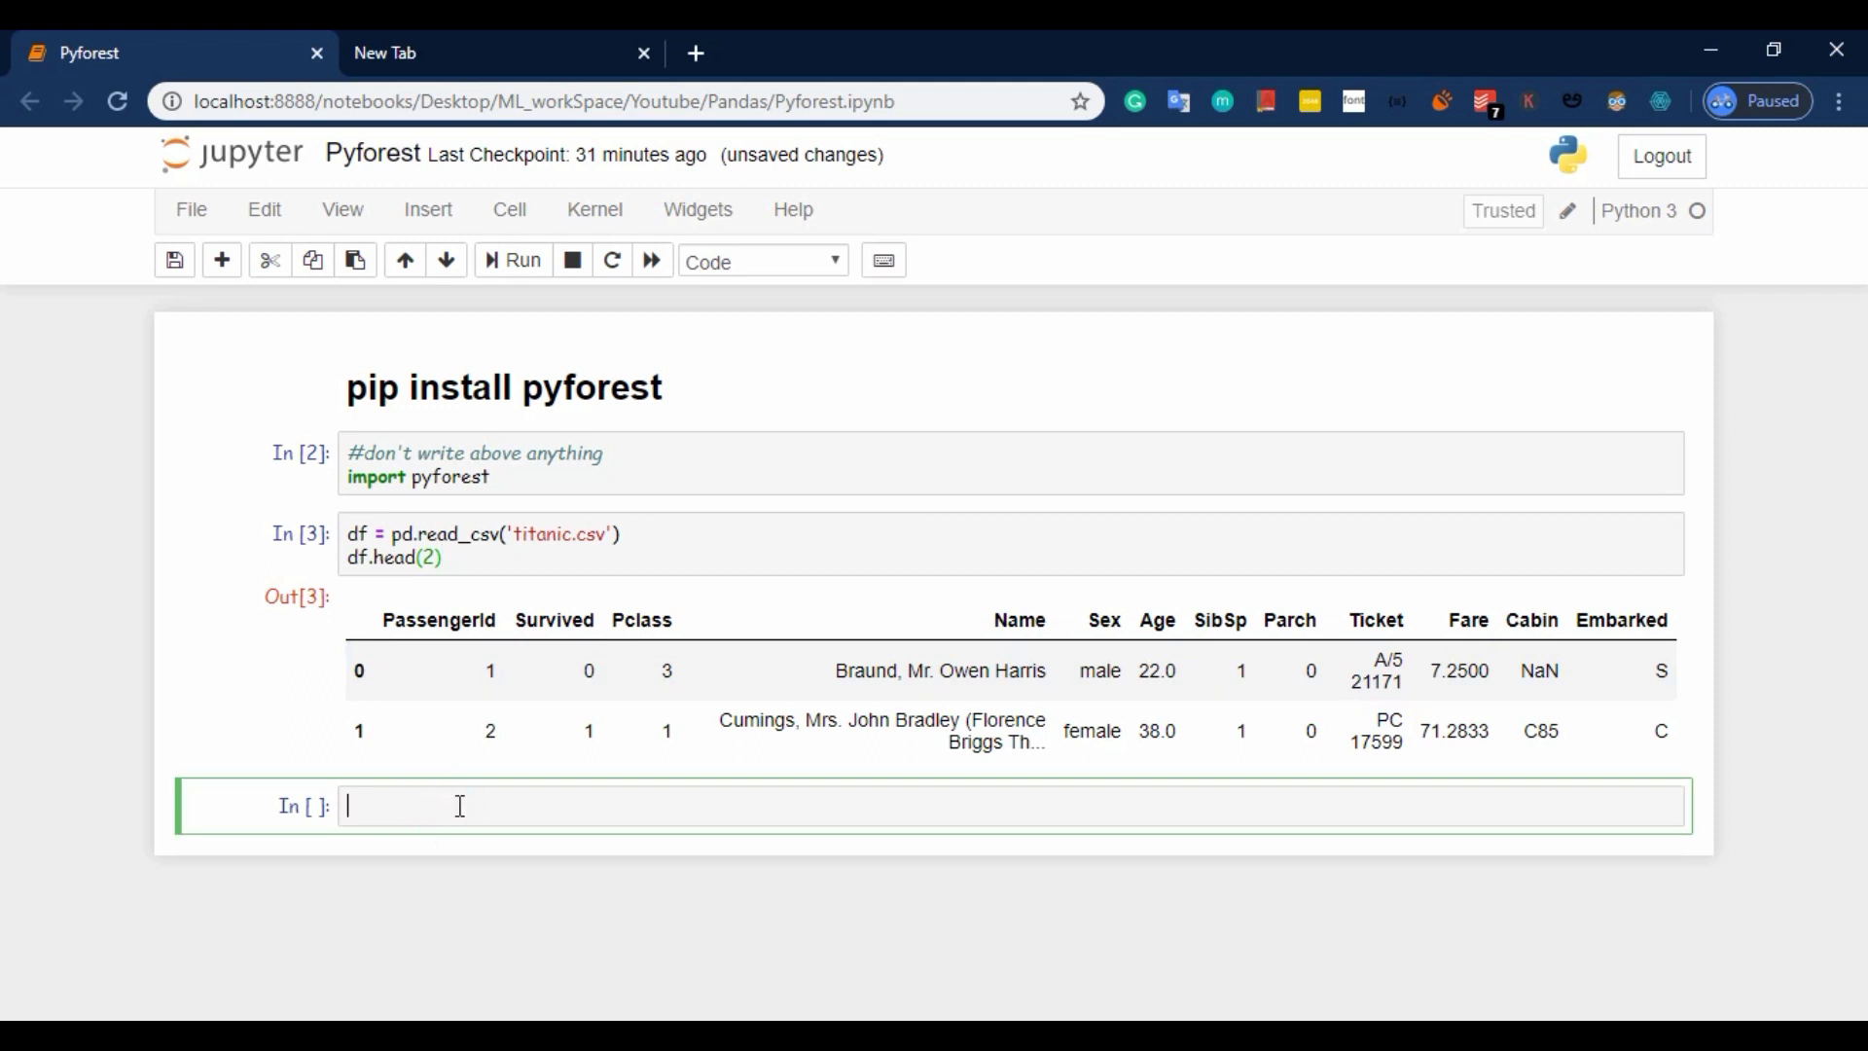
text(sns)
text(.cou)
text(t)
text(plot()
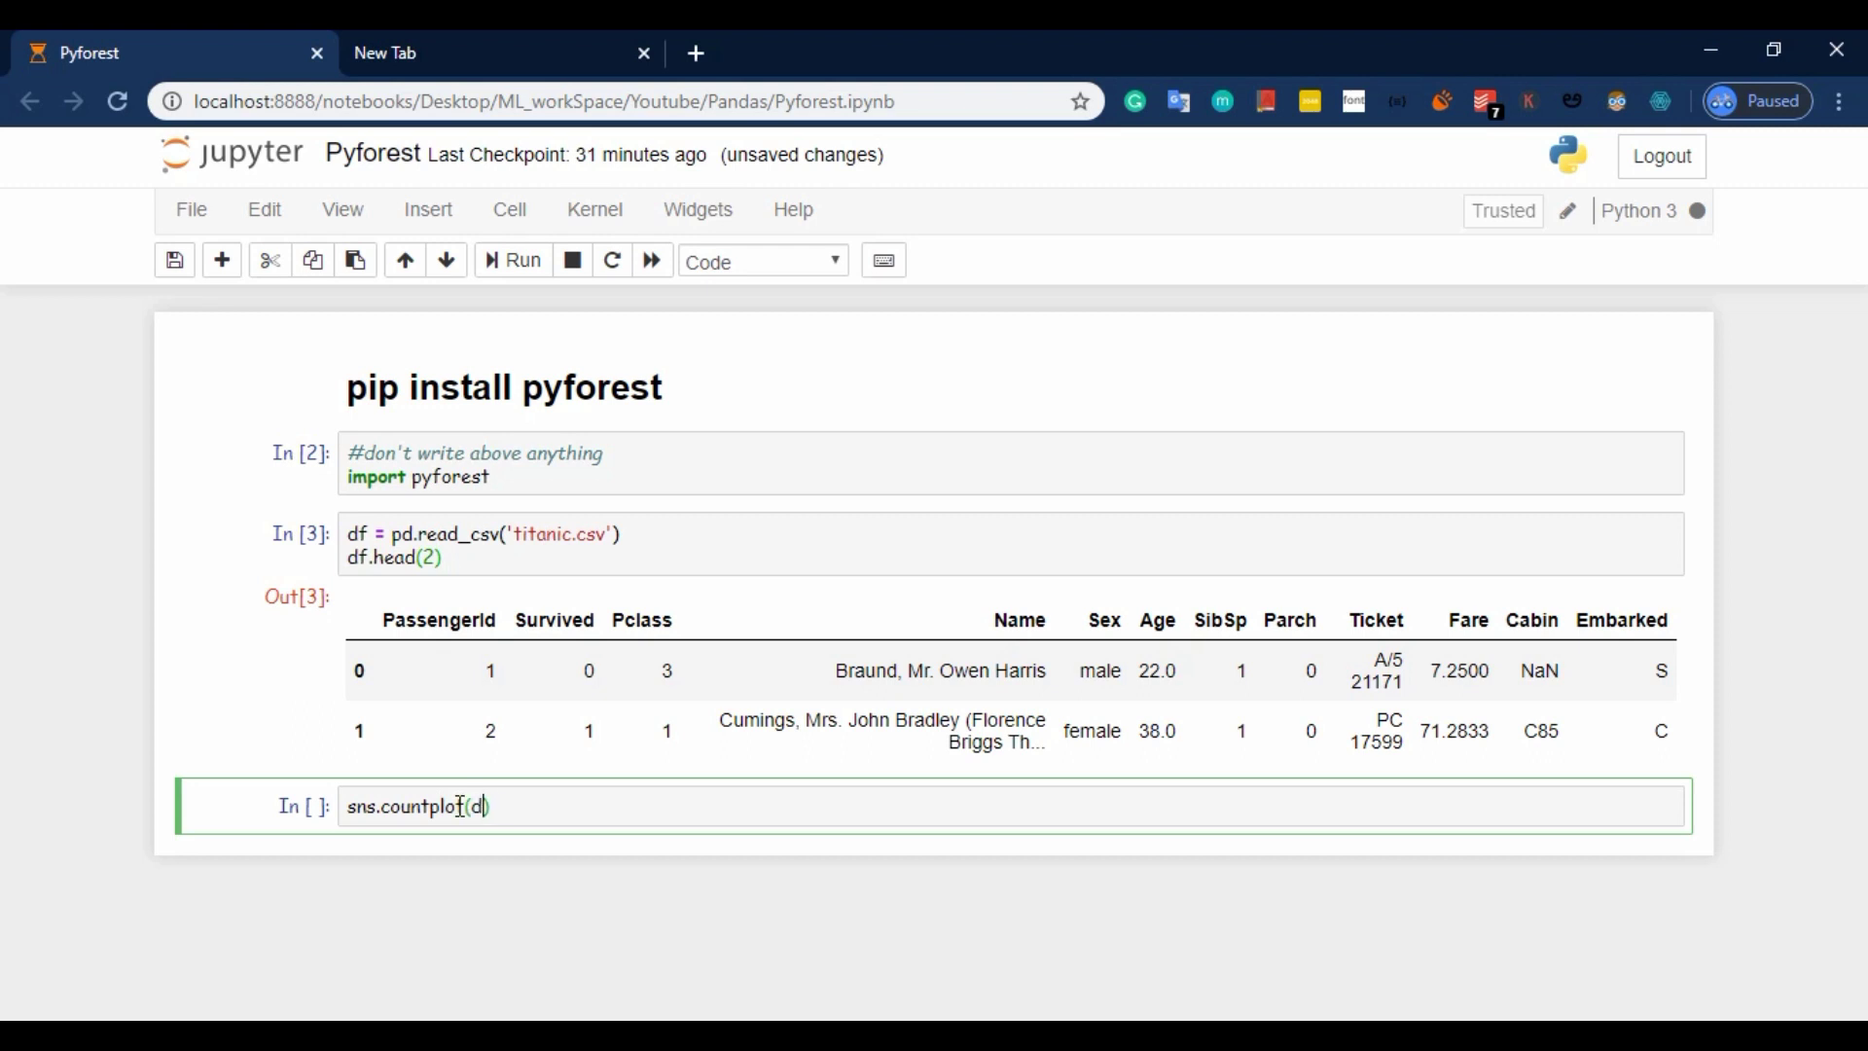
text(df)
text(ntplot)
Step: Write sns.countplot(df['Survived'].value_counts()) followed by plt.show(), and run it
key(Delete)
key(Delete)
key(Delete)
key(Delete)
key(BackSpace)
key(BackSpace)
key(BackSpace)
key(BackSpace)
key(BackSpace)
key(BackSpace)
text((df.)
text(S)
text(urvived.)
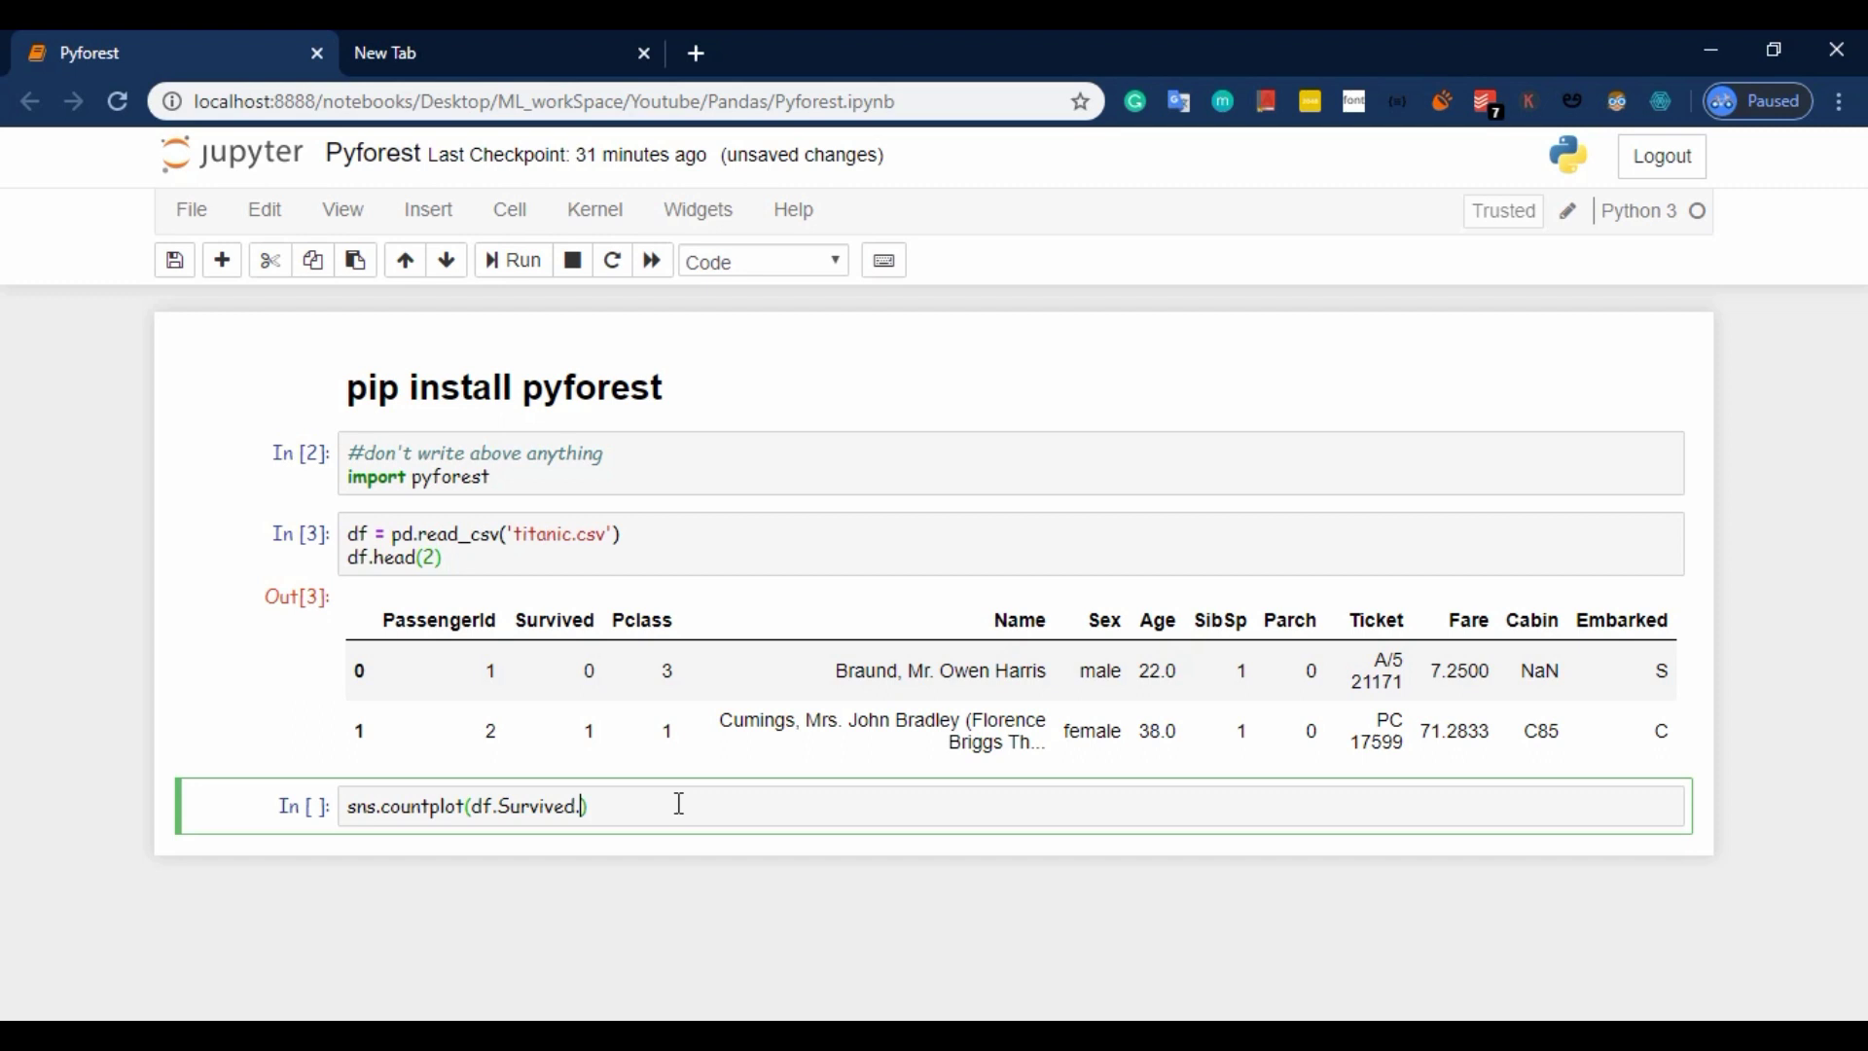
text(val)
text(ue)
text(_cou)
text(nts()
key(End)
key(Return)
text(plt.)
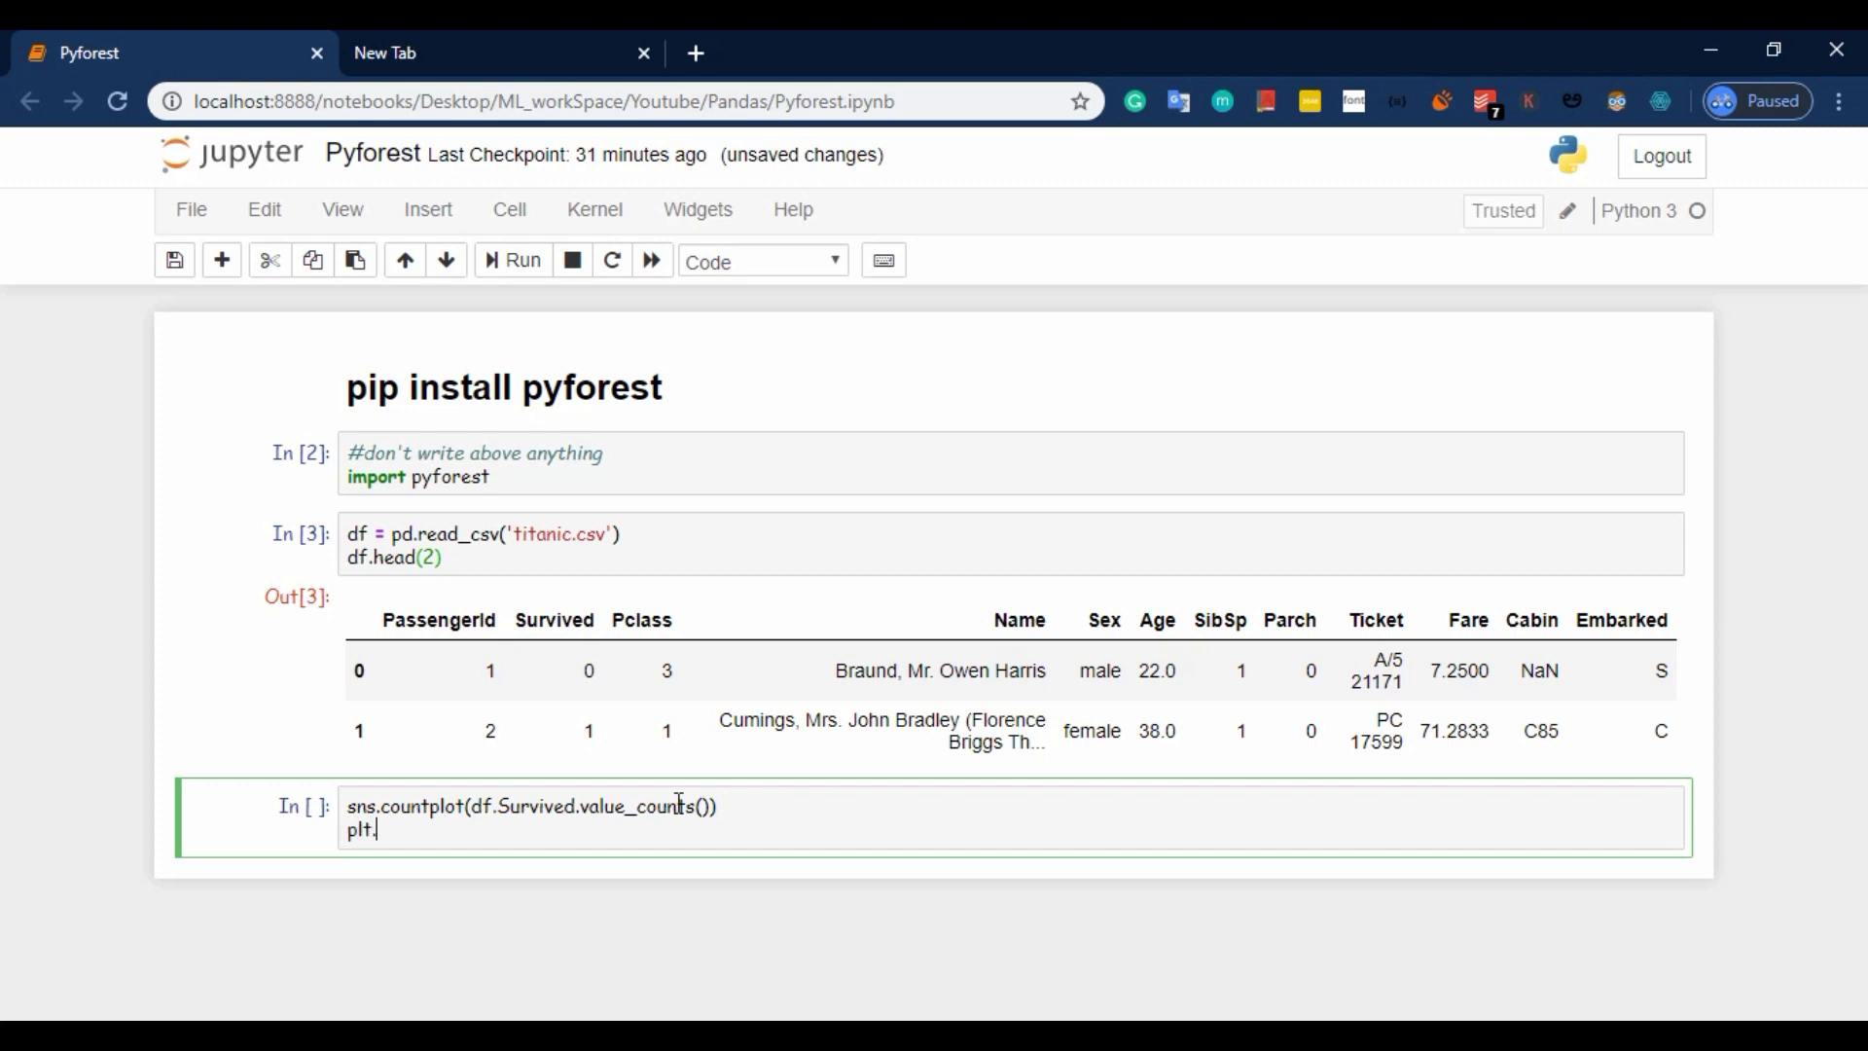
text(show()
key(shift+Return)
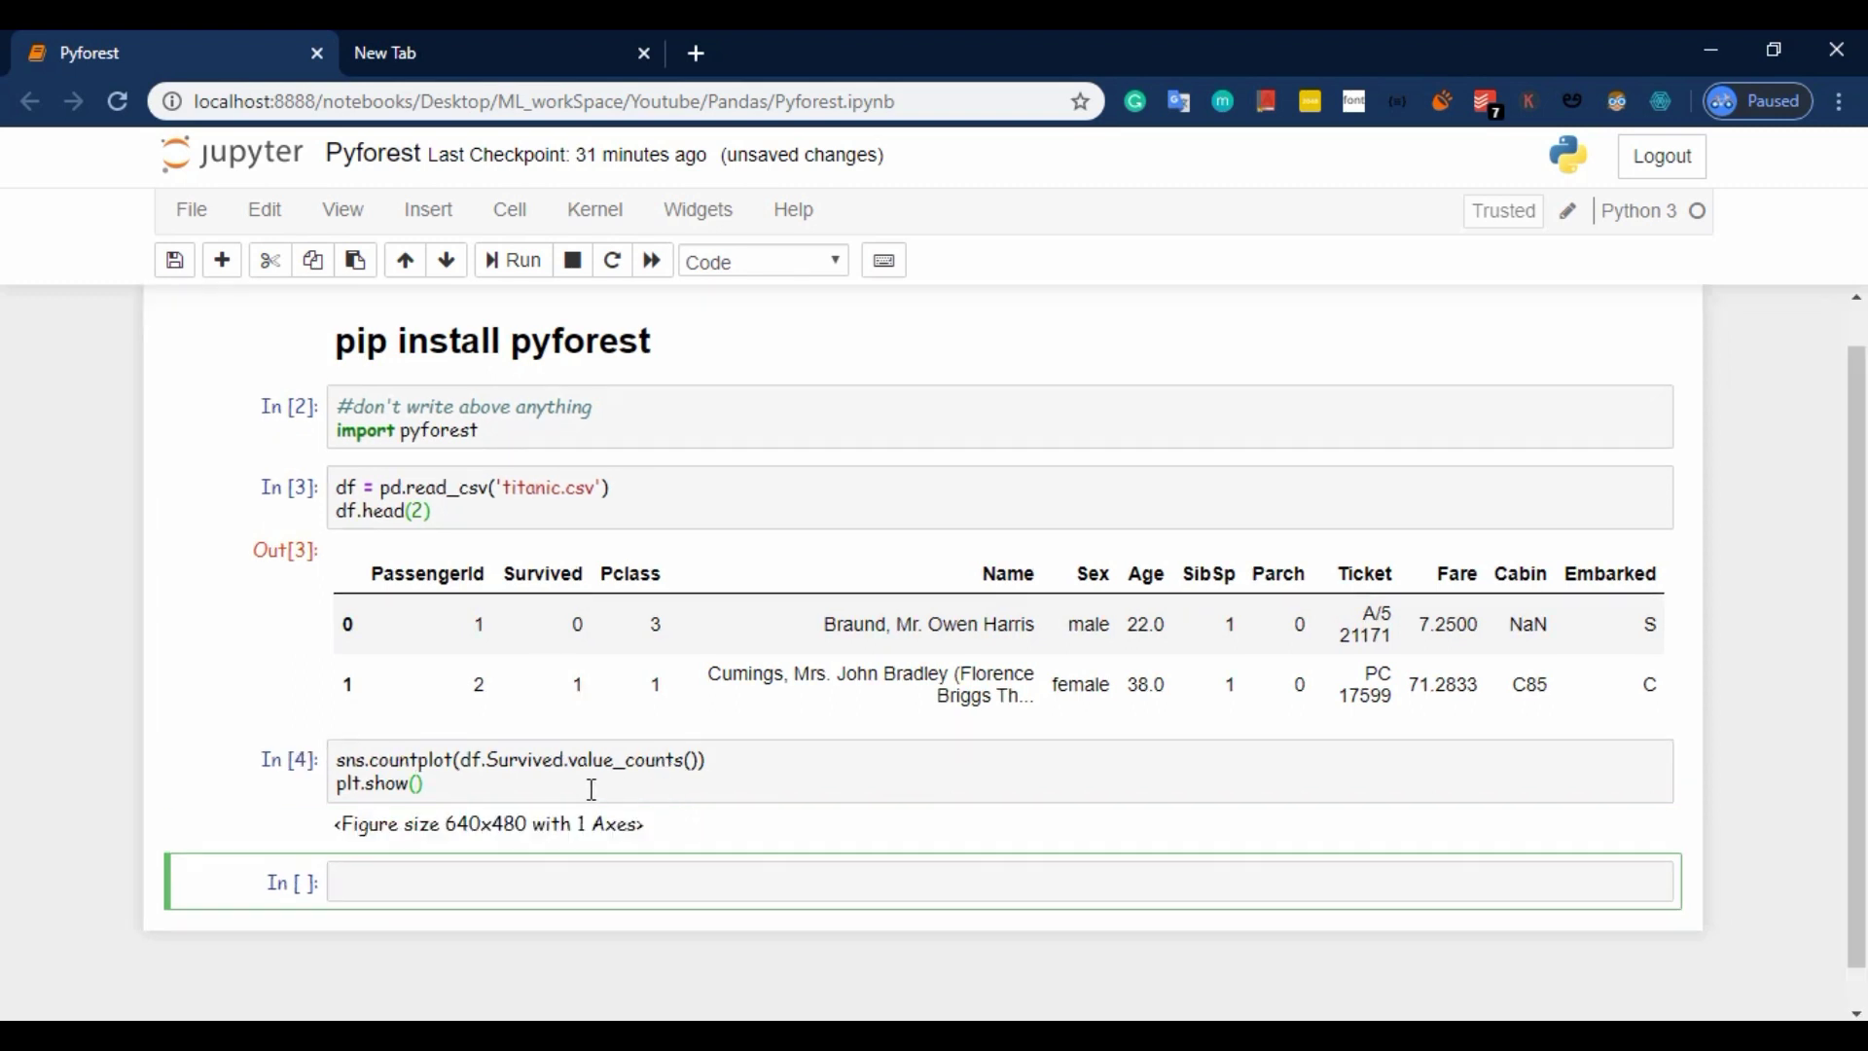
Step: Run the countplot without plt.show(), then restore plt.show() and run again
click(456, 785)
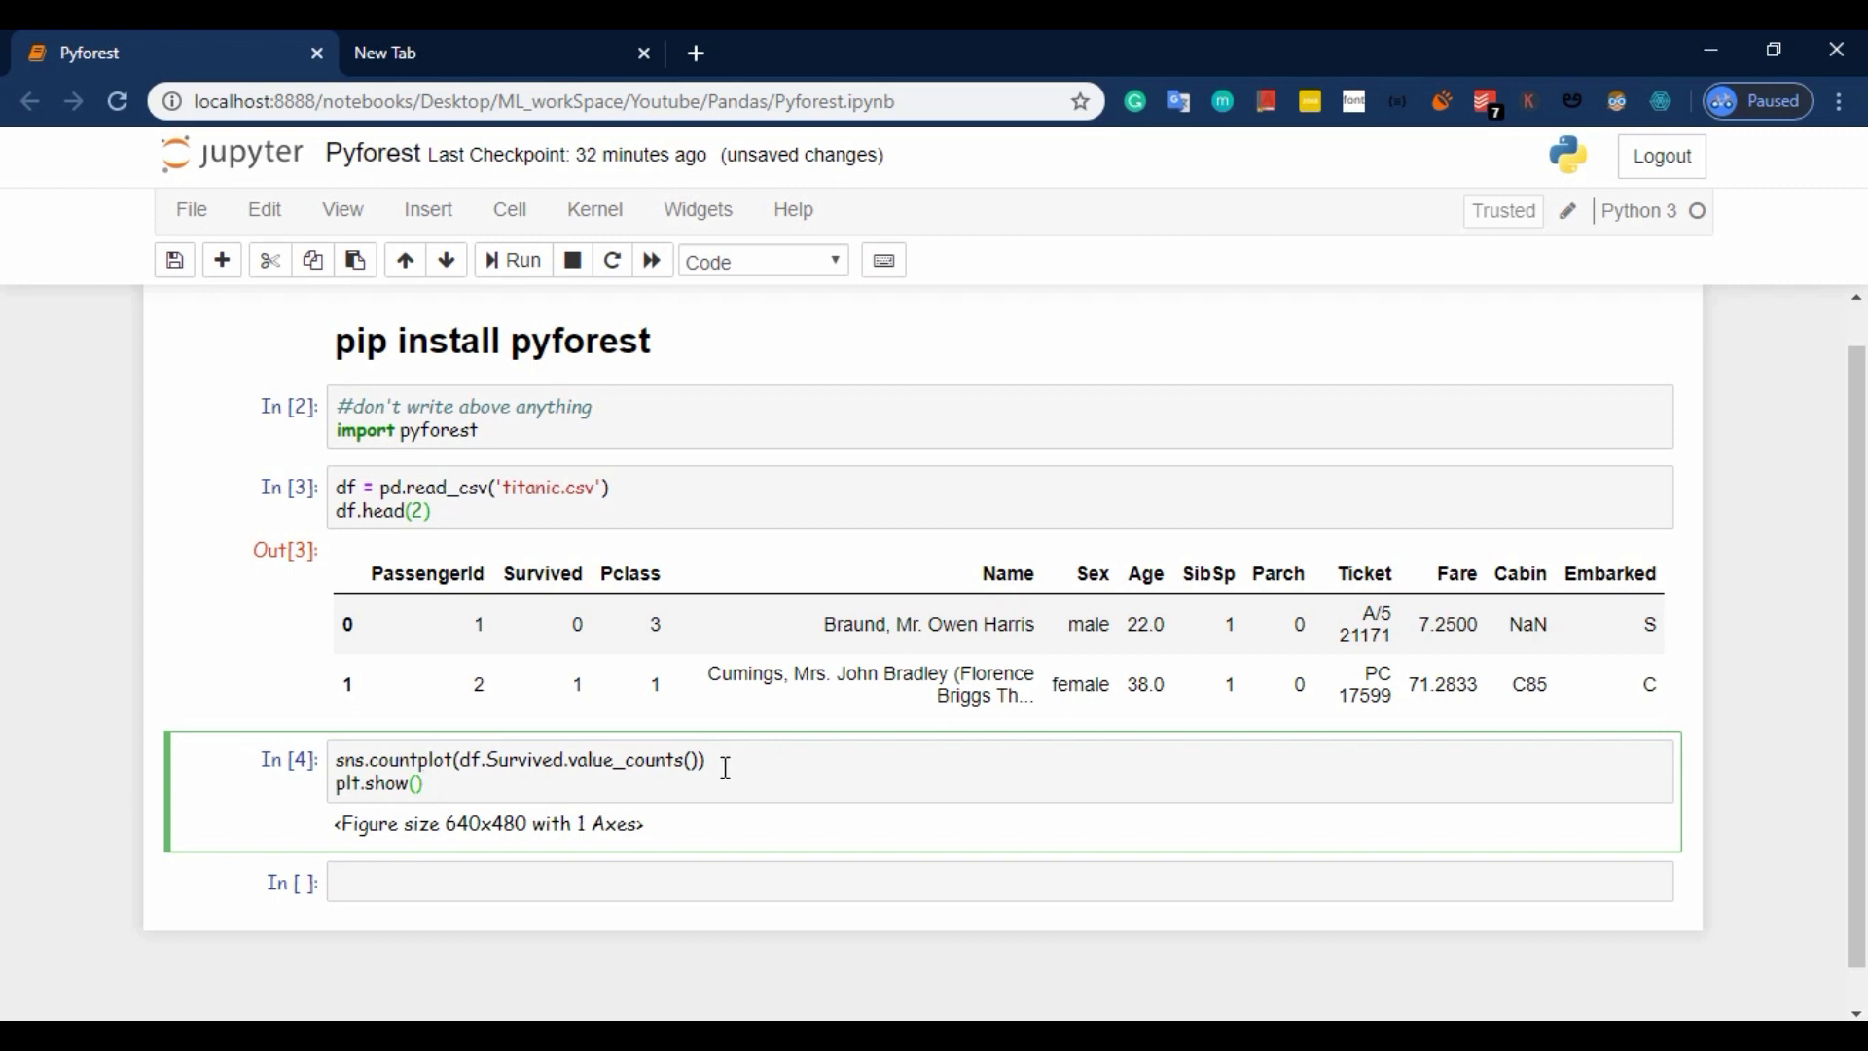
triple_click(437, 766)
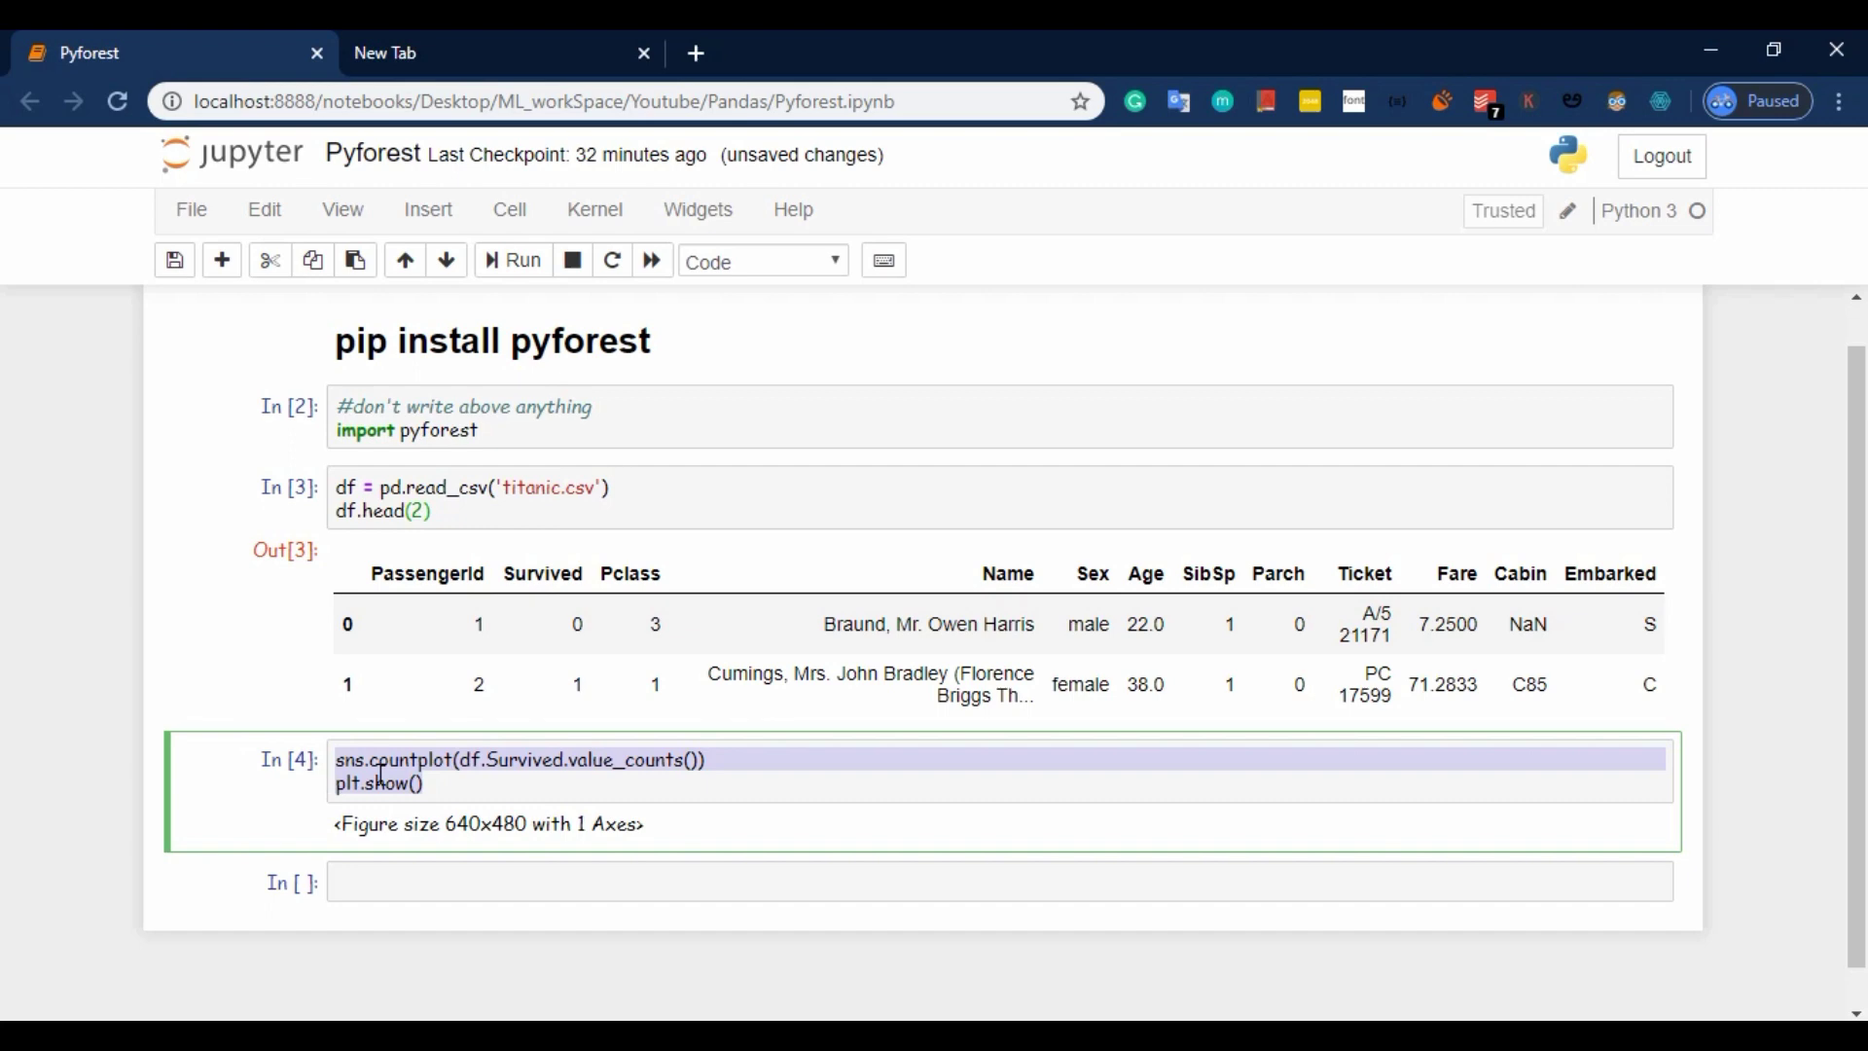
drag(438, 785, 250, 793)
key(BackSpace)
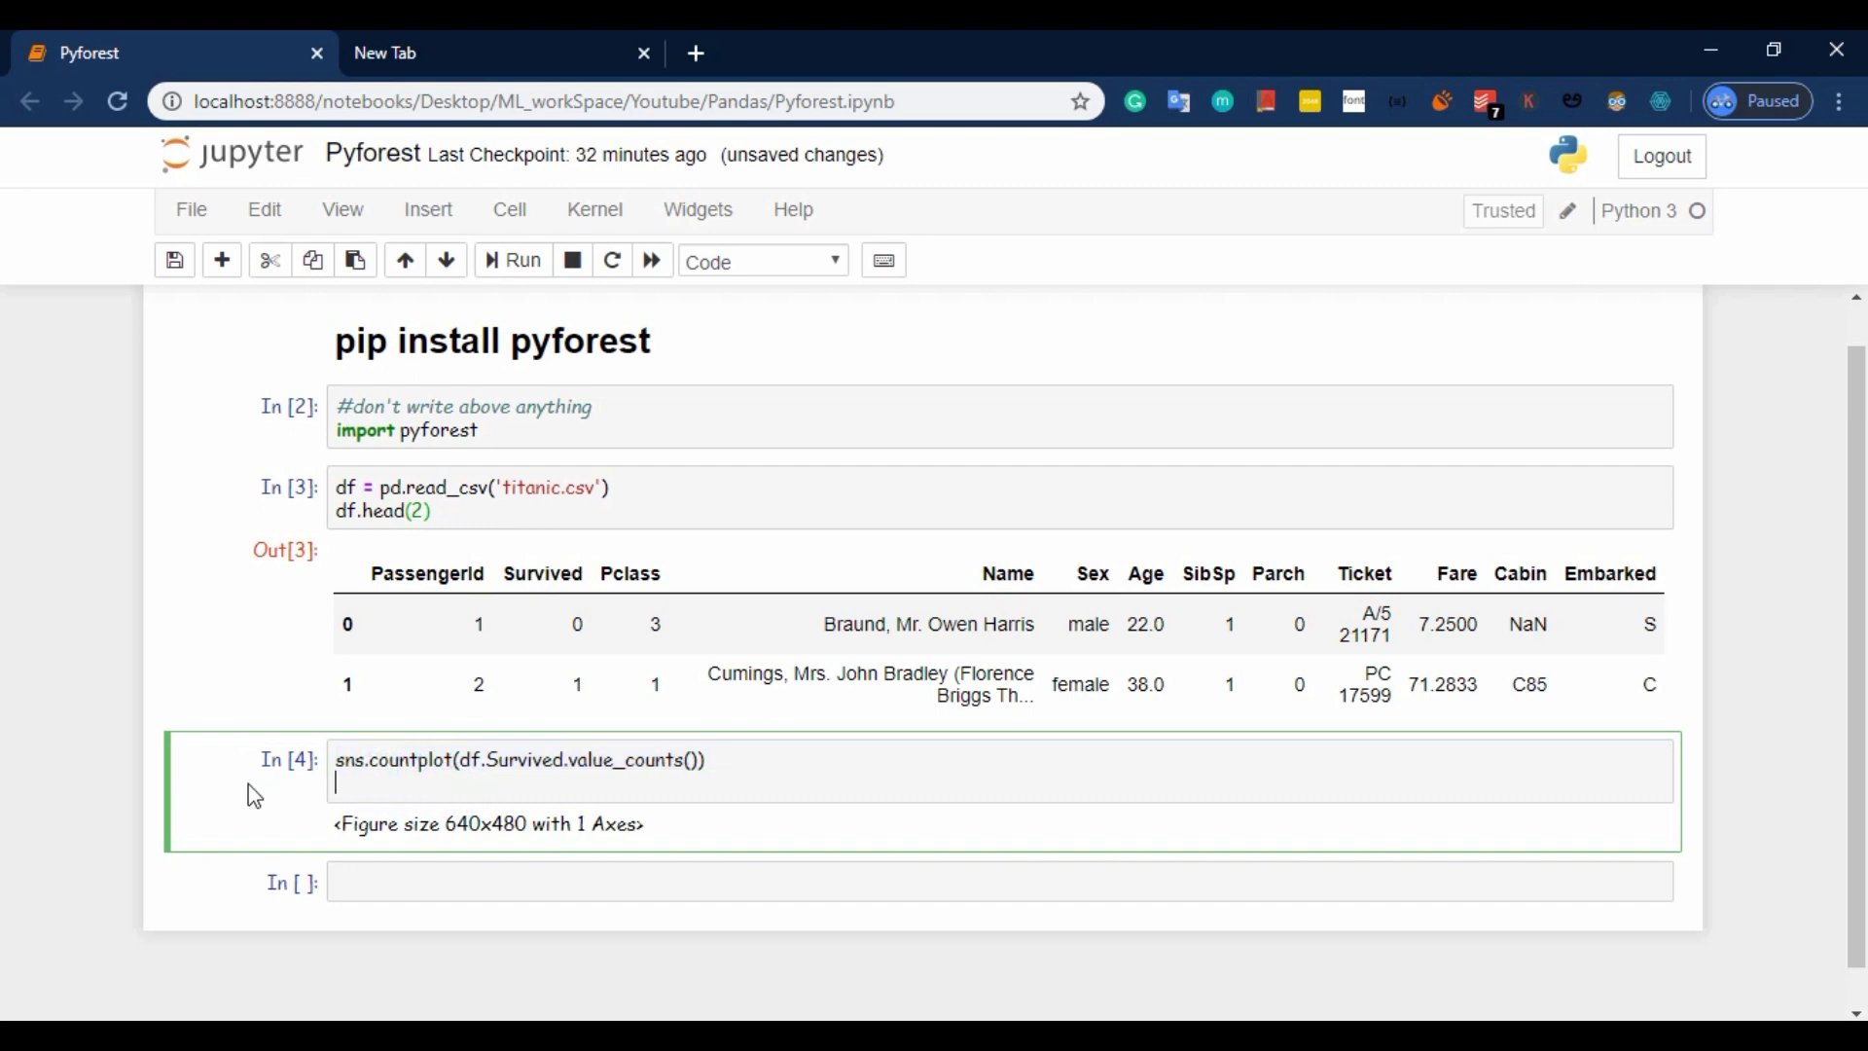
key(shift+Return)
scroll(529, 731, down, 3)
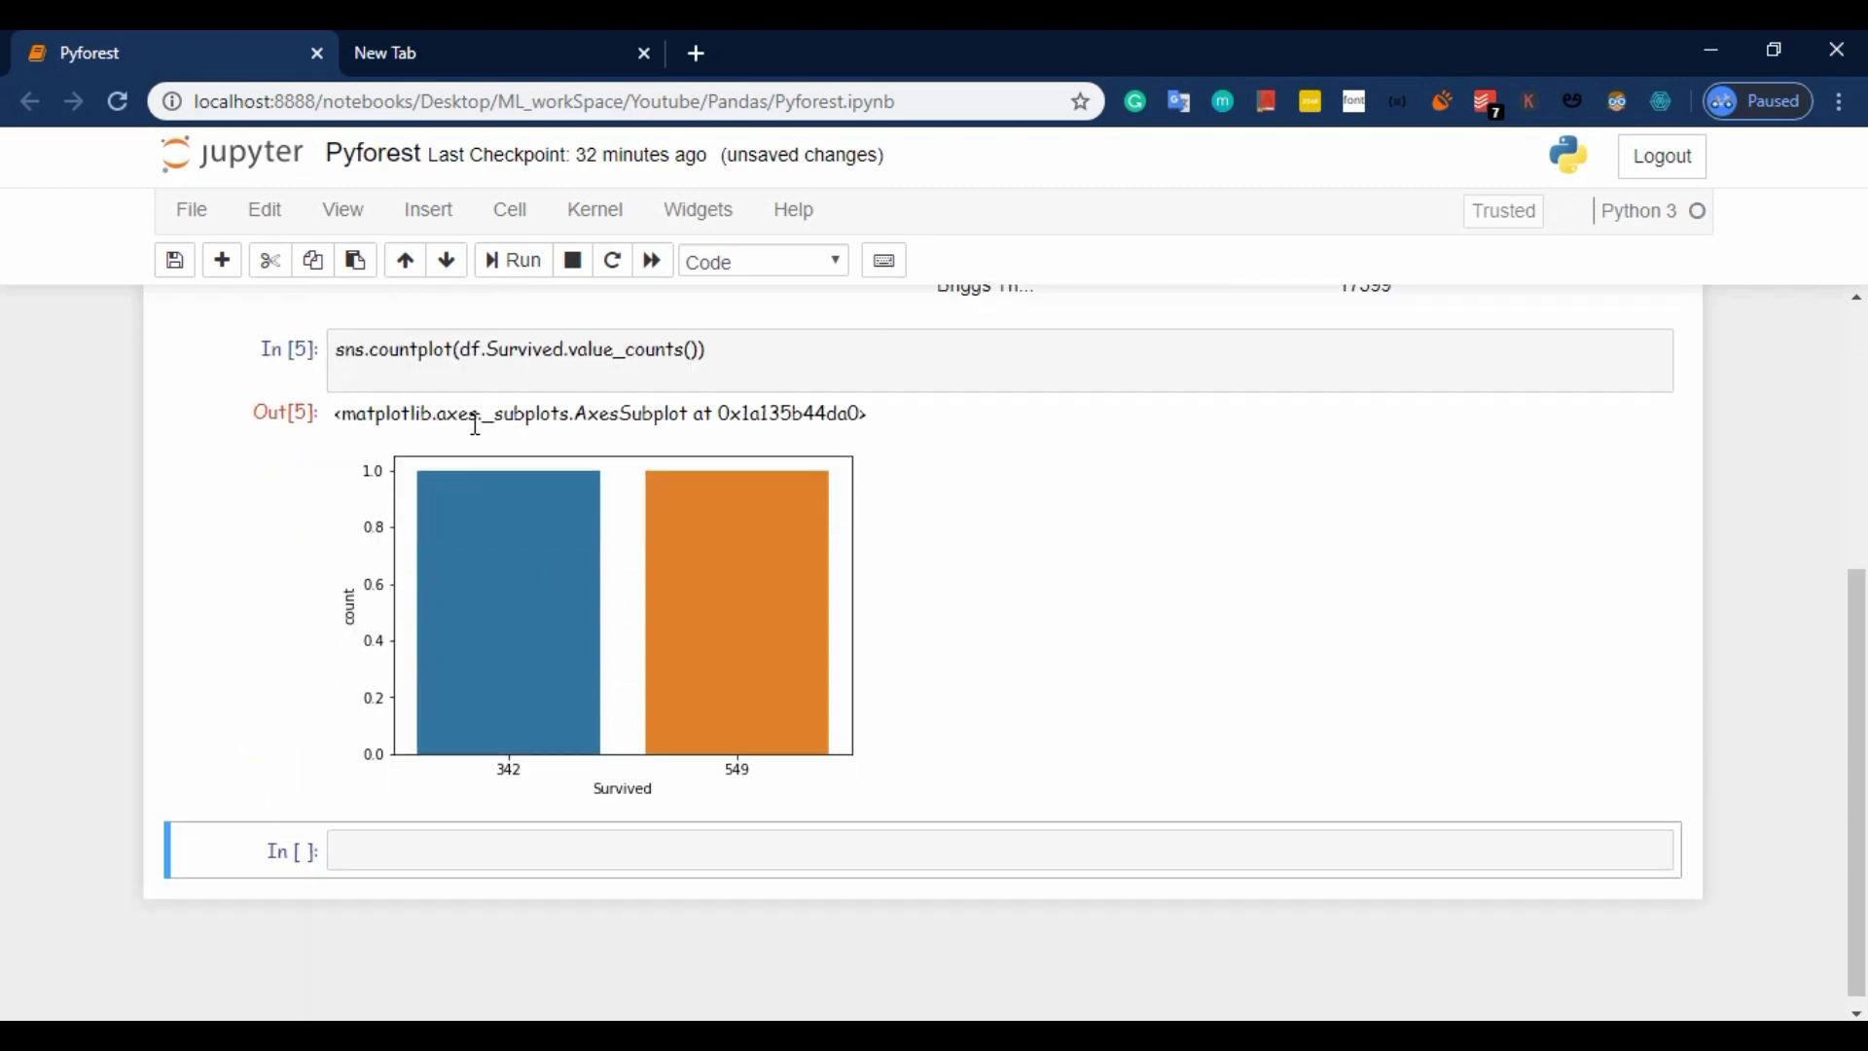
click(348, 375)
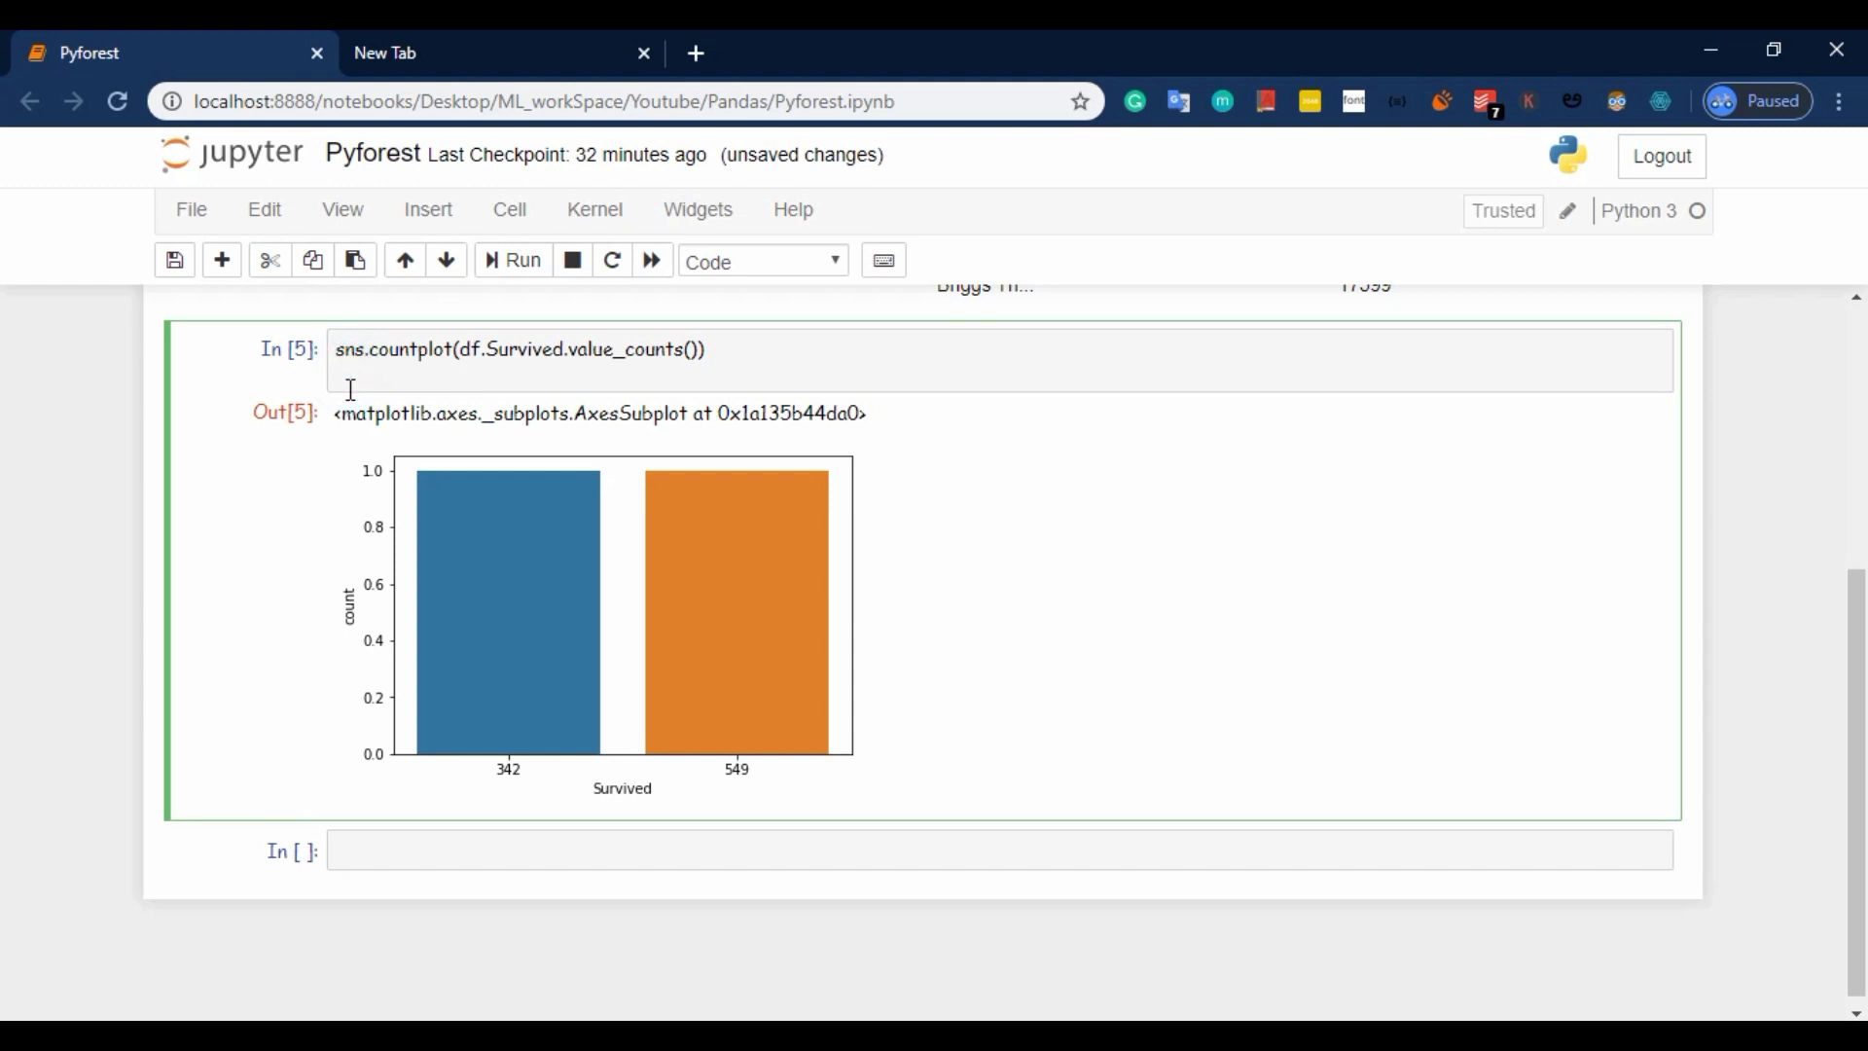
text(plt.show)
text(())
key(shift+Return)
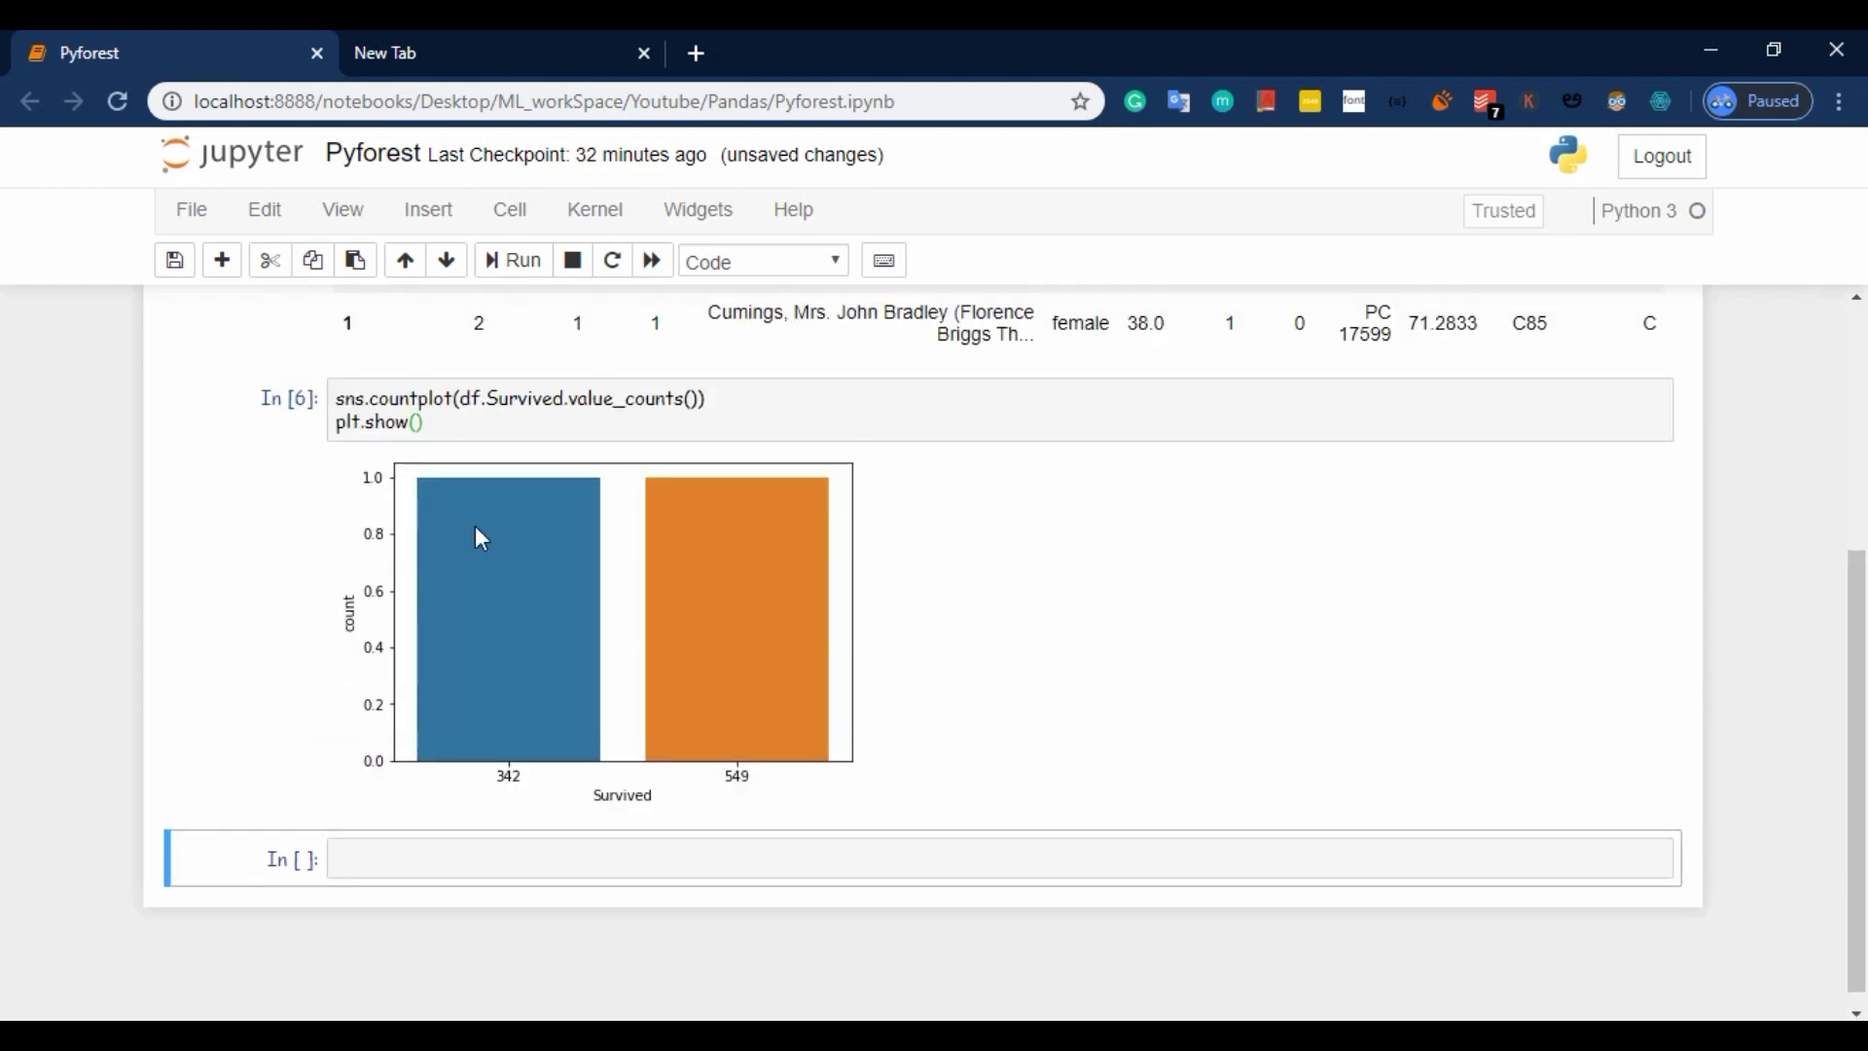
scroll(477, 527, up, 2)
scroll(476, 528, down, 2)
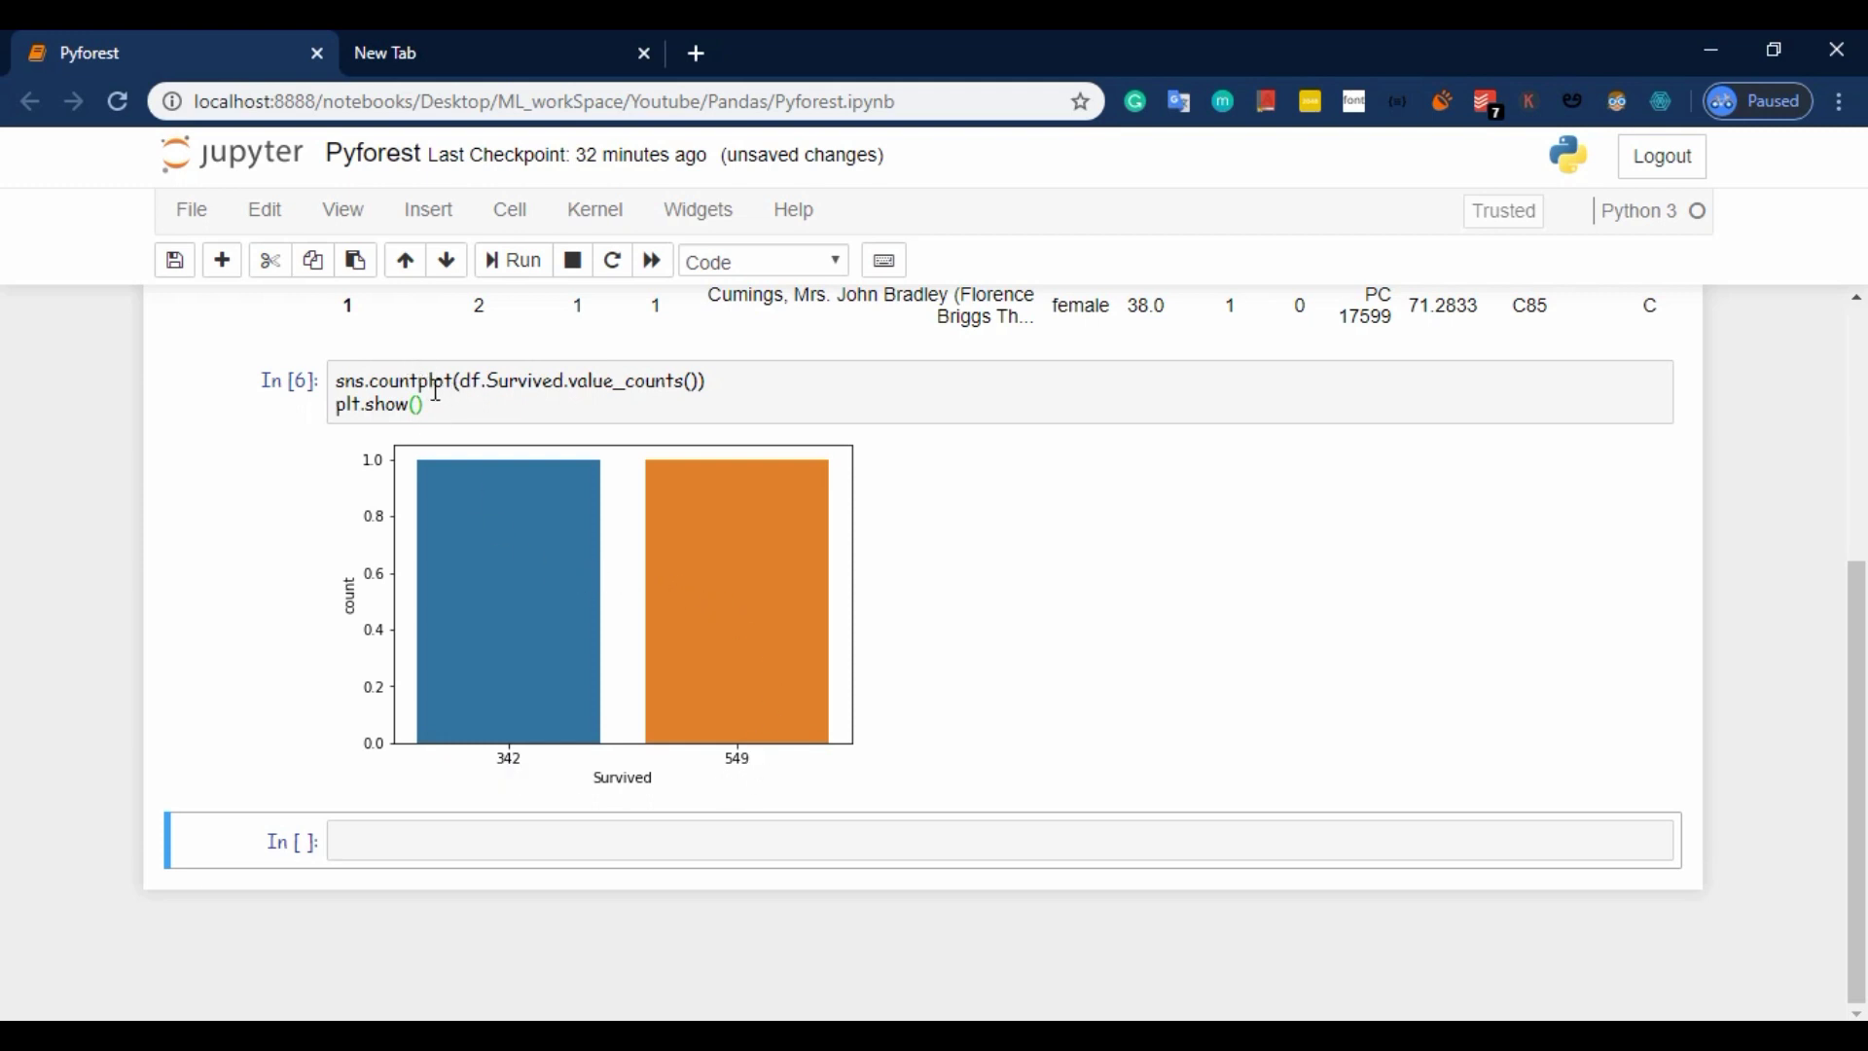
Step: Switch the countplot from the Survived attribute to df['Survived'] and re-run it
click(401, 826)
text(d)
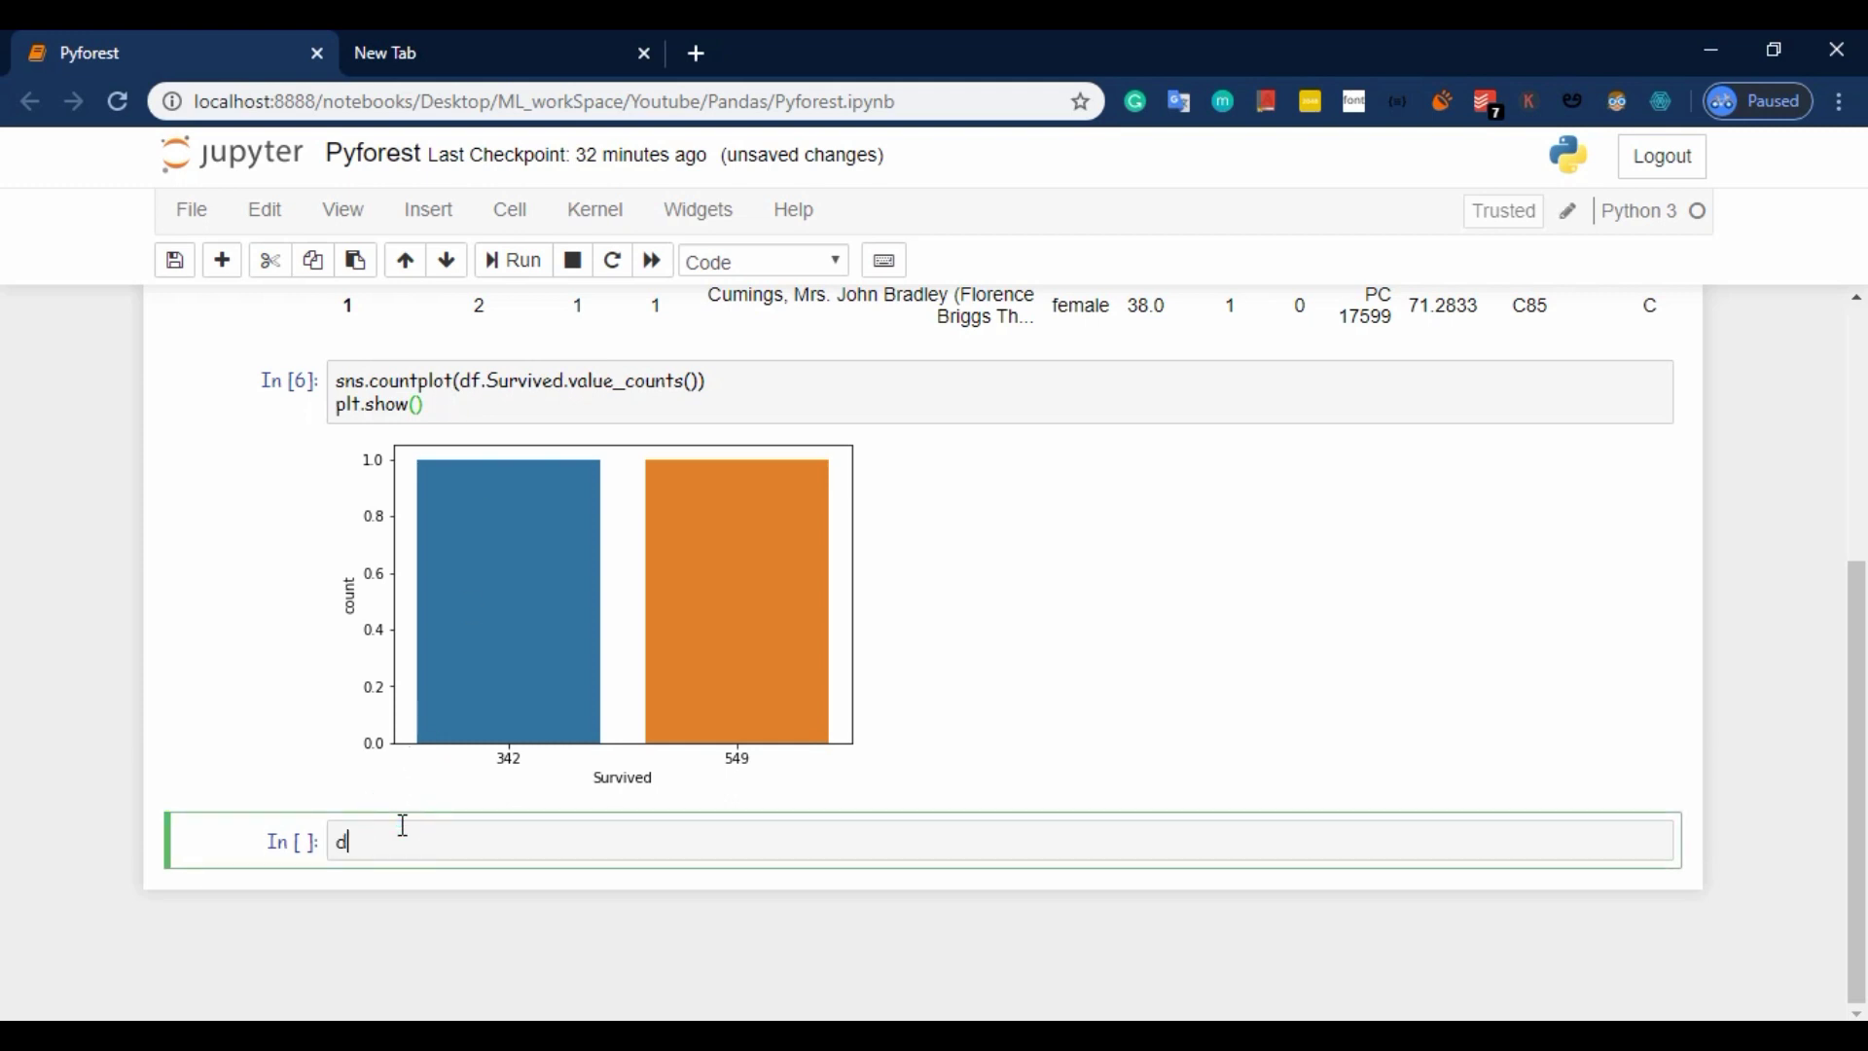
double_click(557, 376)
key(BackSpace)
key(BackSpace)
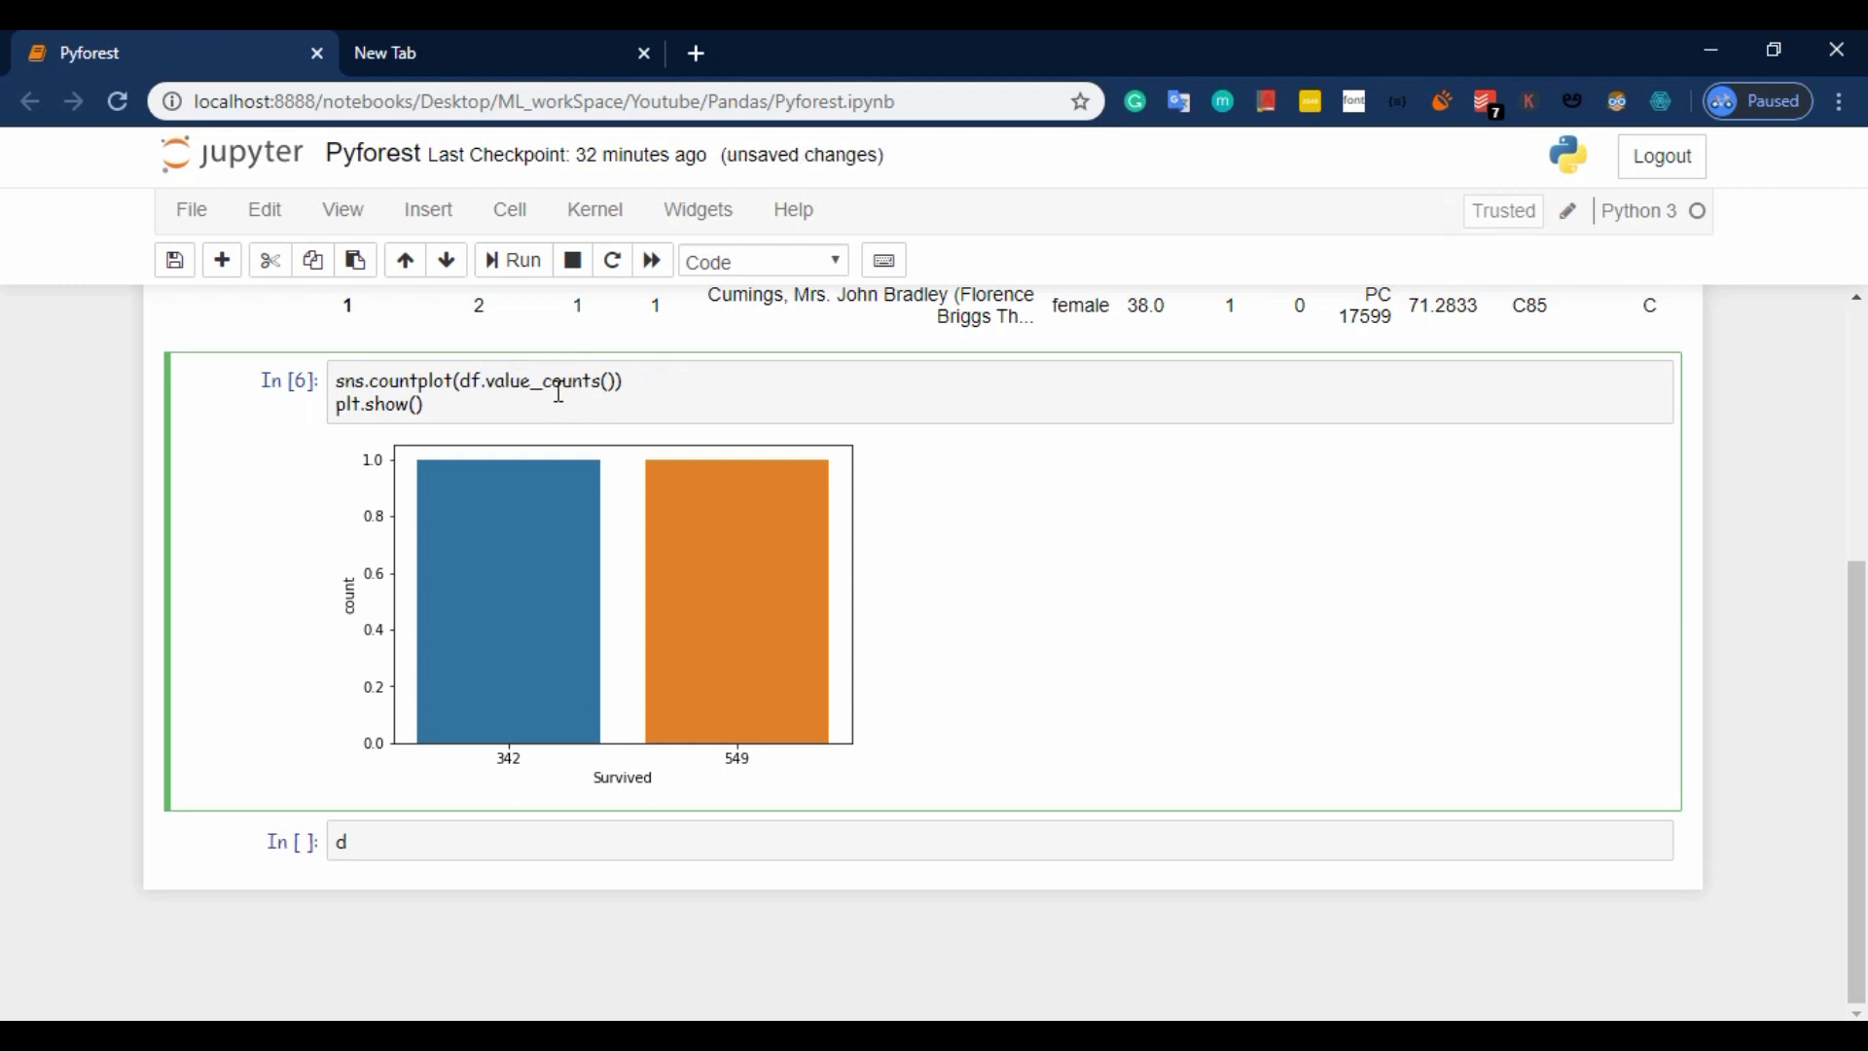
text([')
text(Survived')
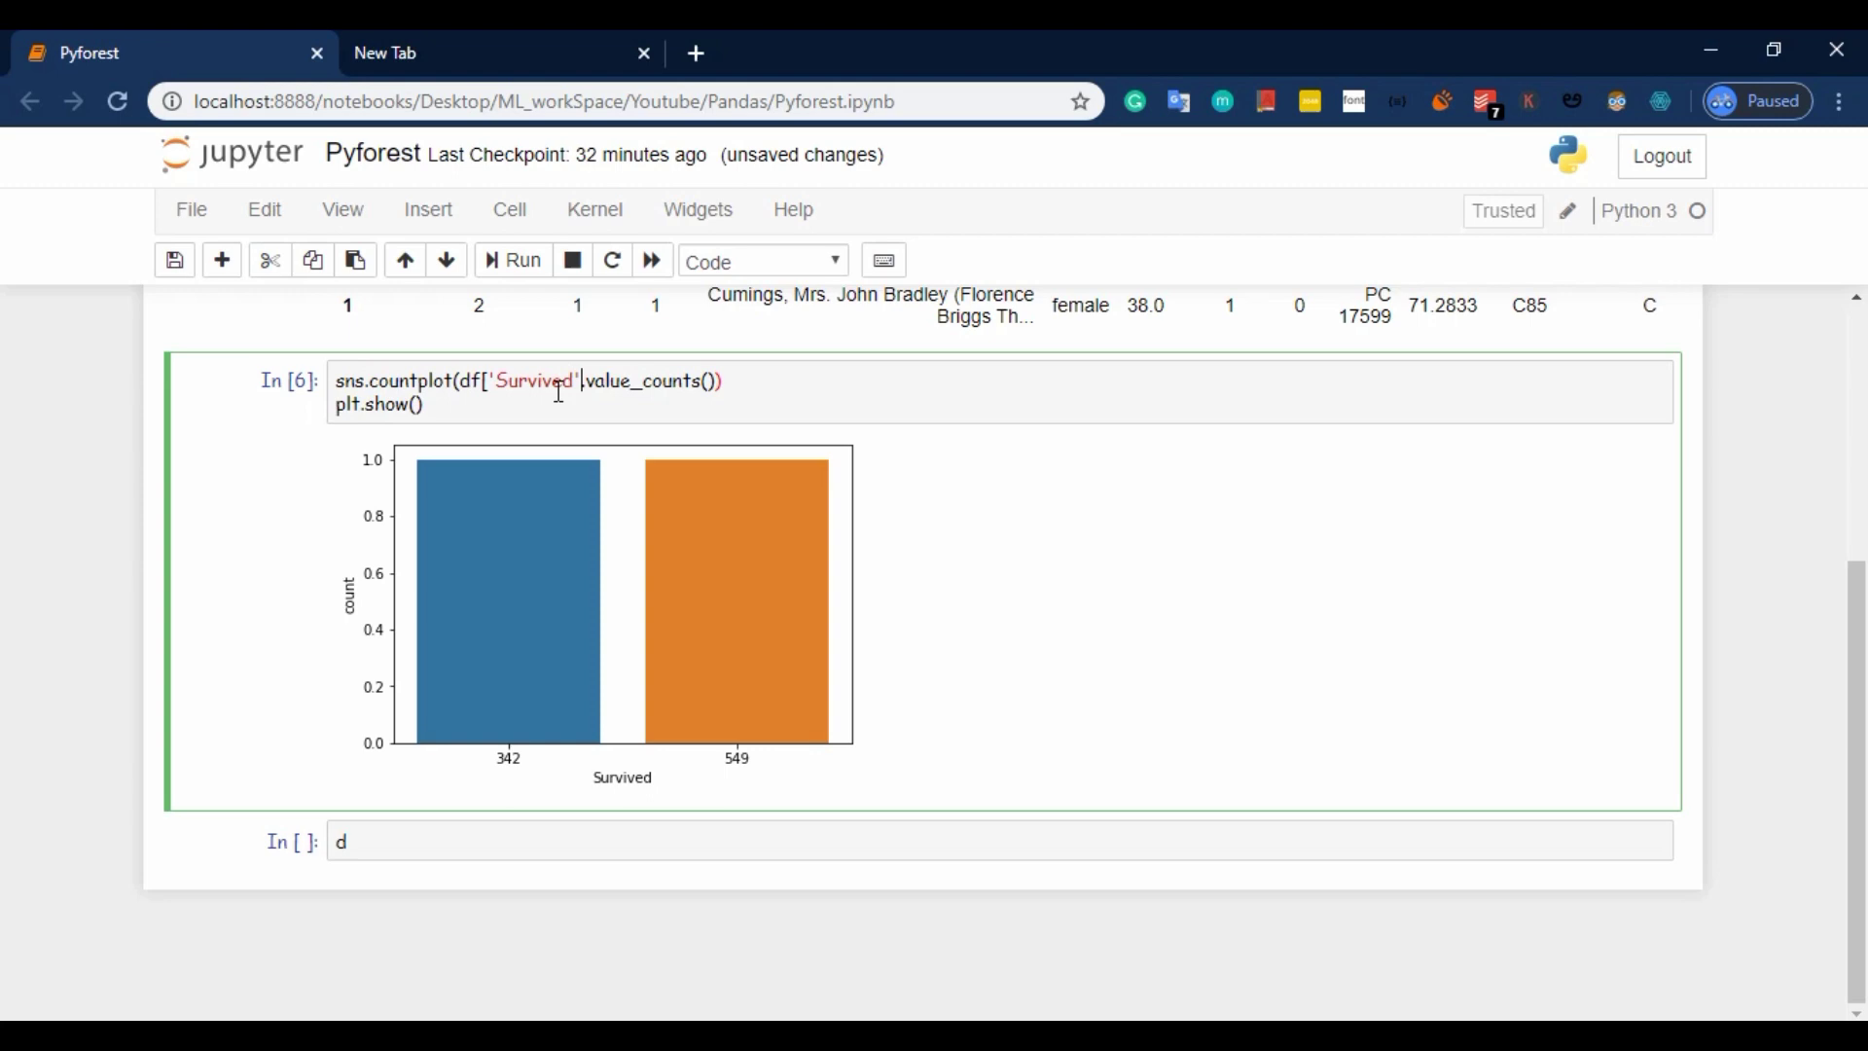
text(].)
key(shift+Return)
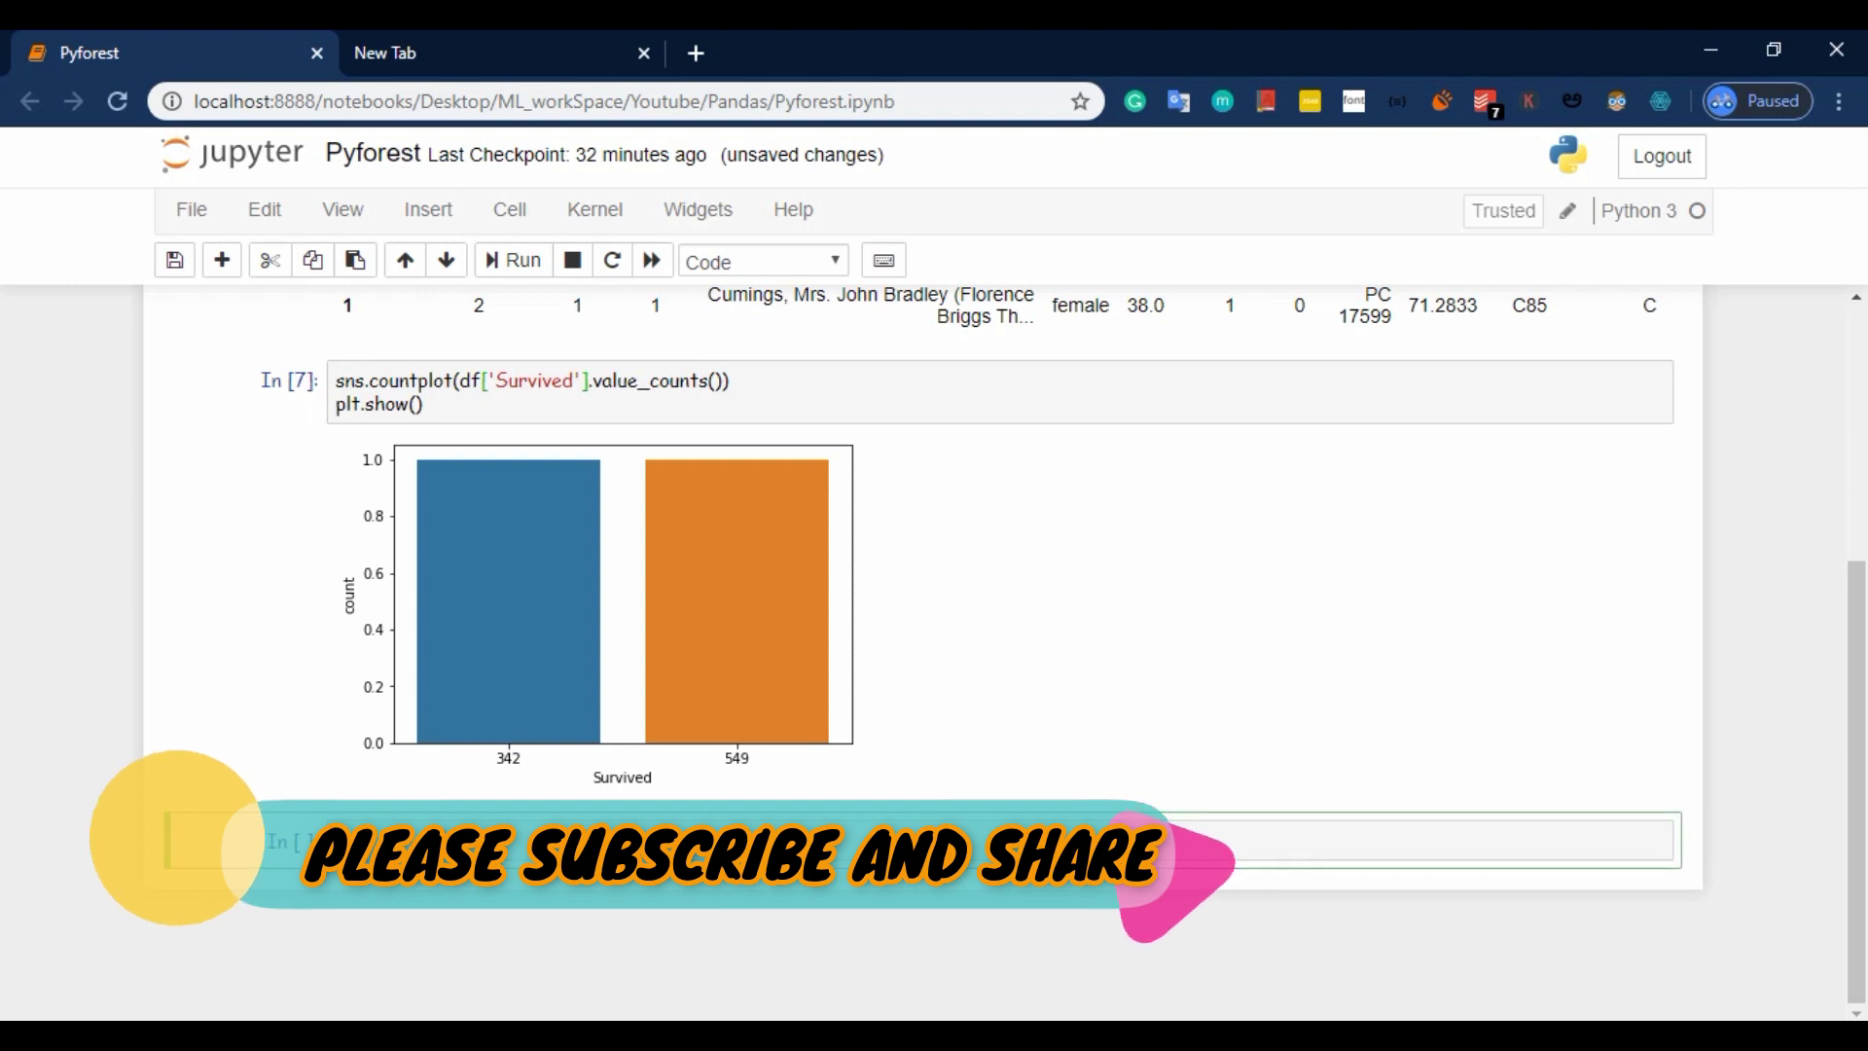
text(sns.heatmap(df.corr)
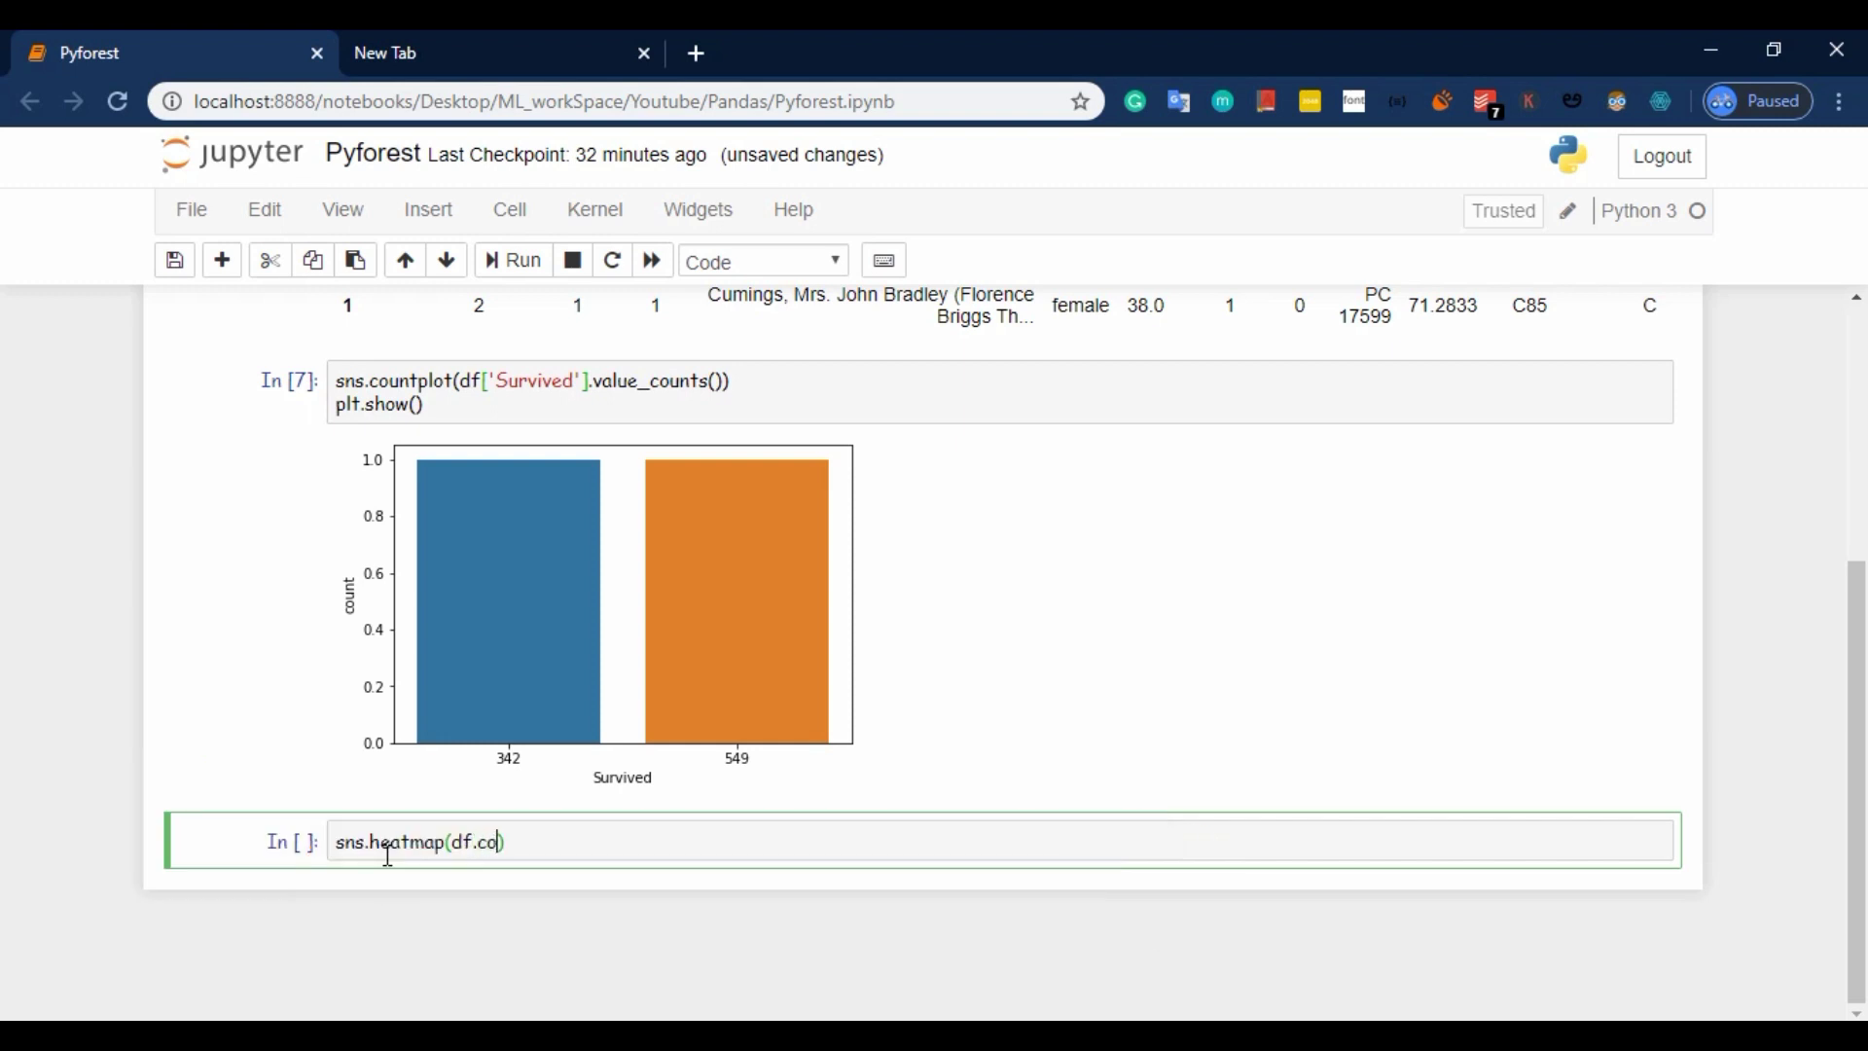
Step: Draw an annotated correlation heatmap with sns.heatmap(df.corr(), annot=True)
key(Tab)
key(Escape)
text((),)
text(ann)
text(ot=True)
key(Return)
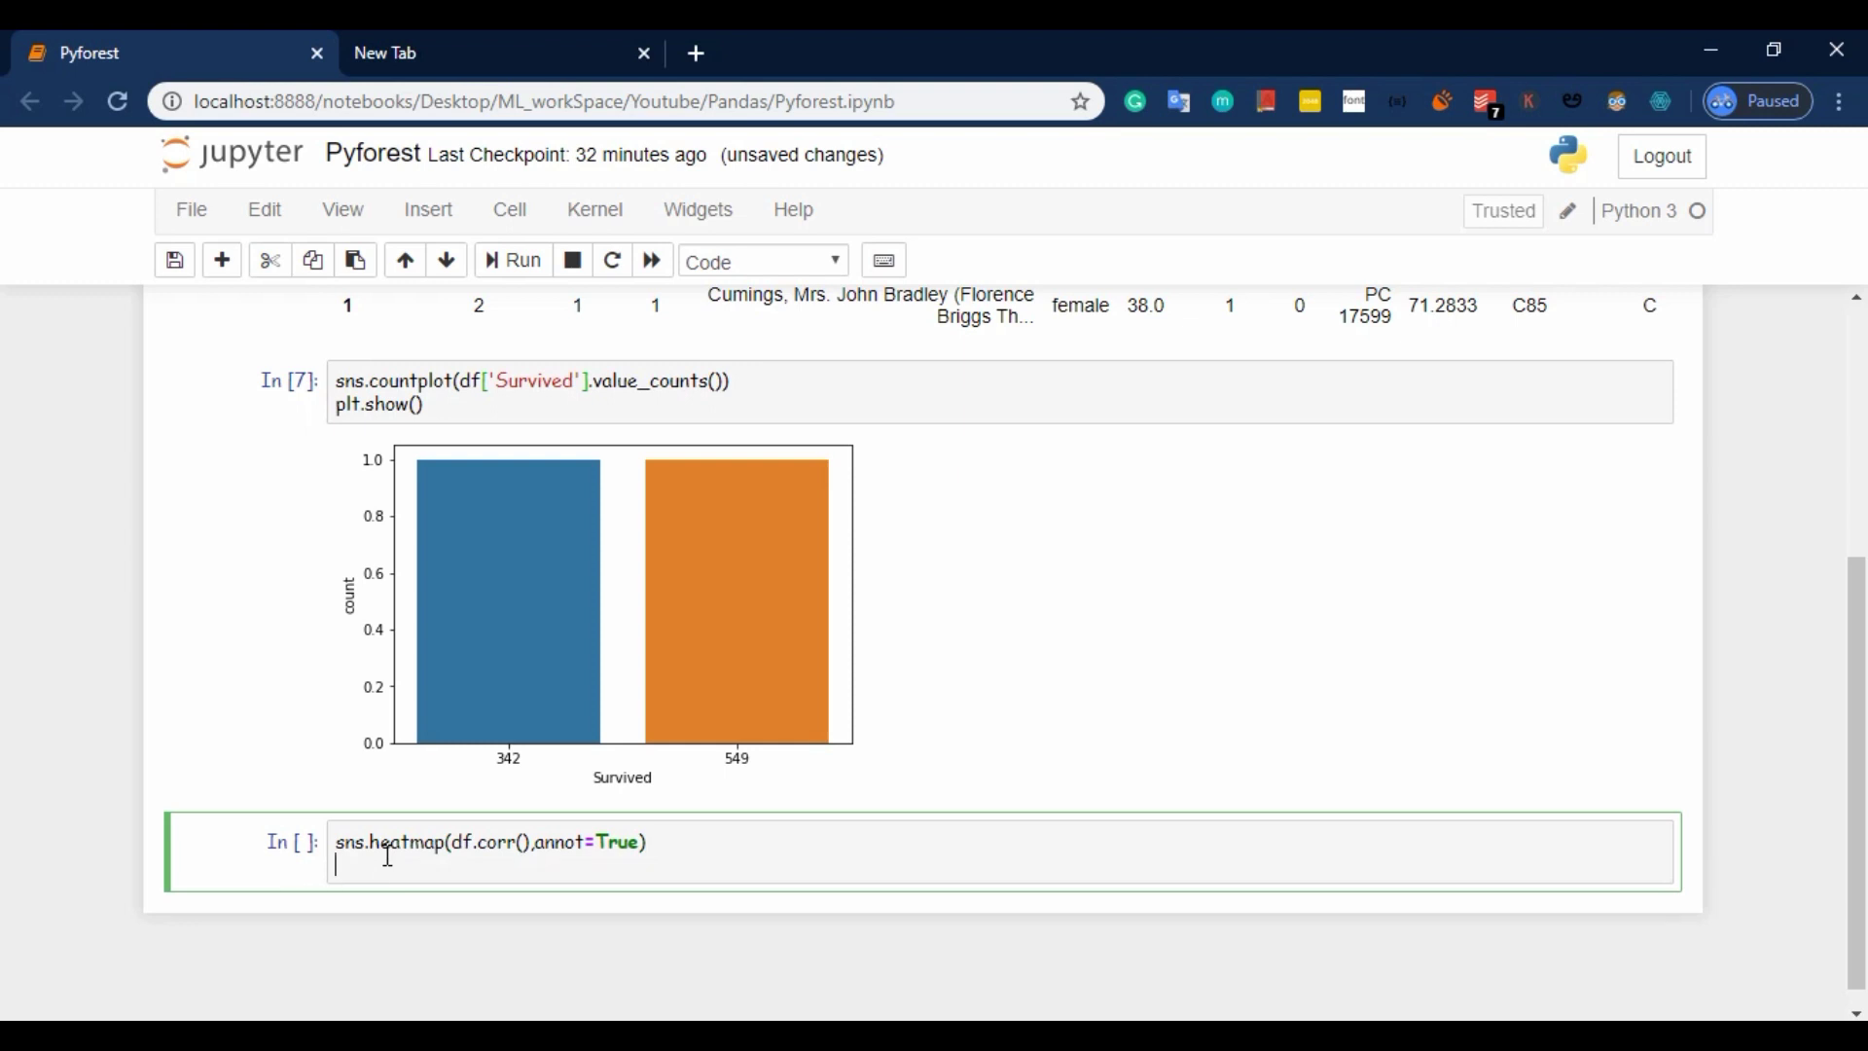
key(shift+Return)
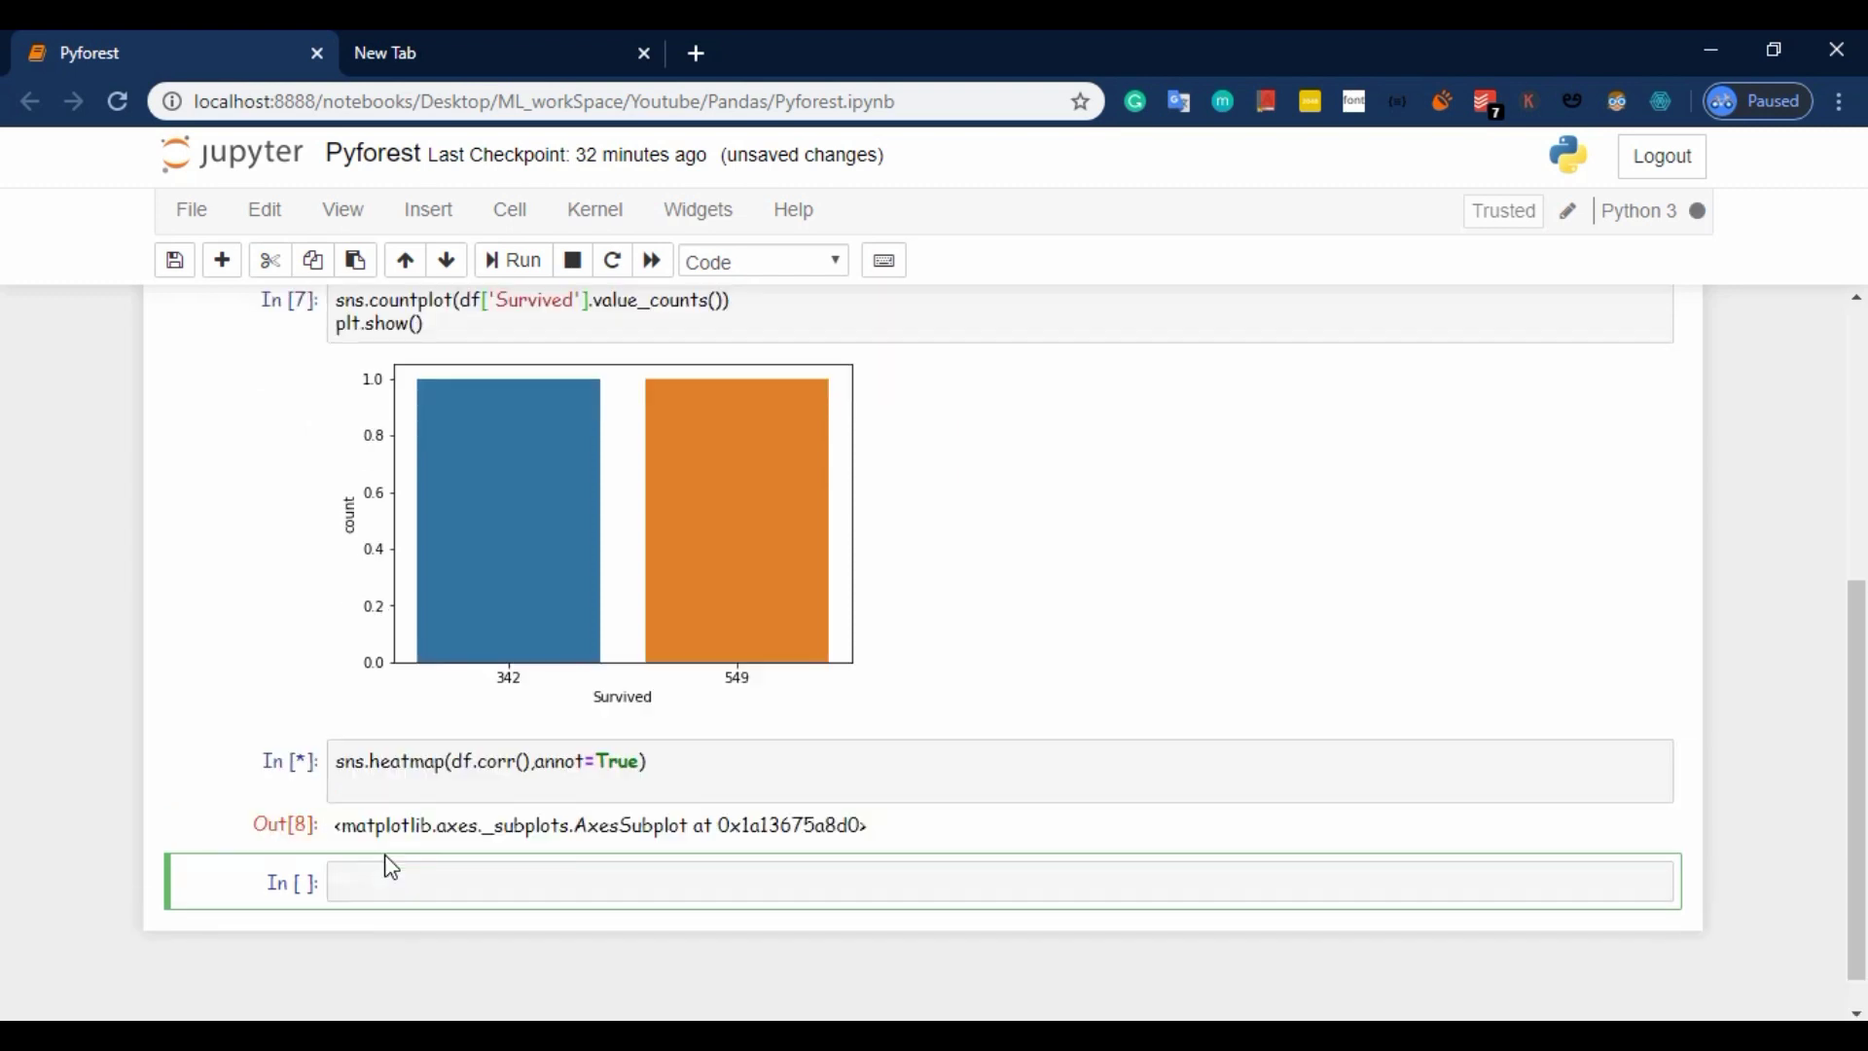
scroll(392, 812, down, 1)
scroll(393, 812, down, 2)
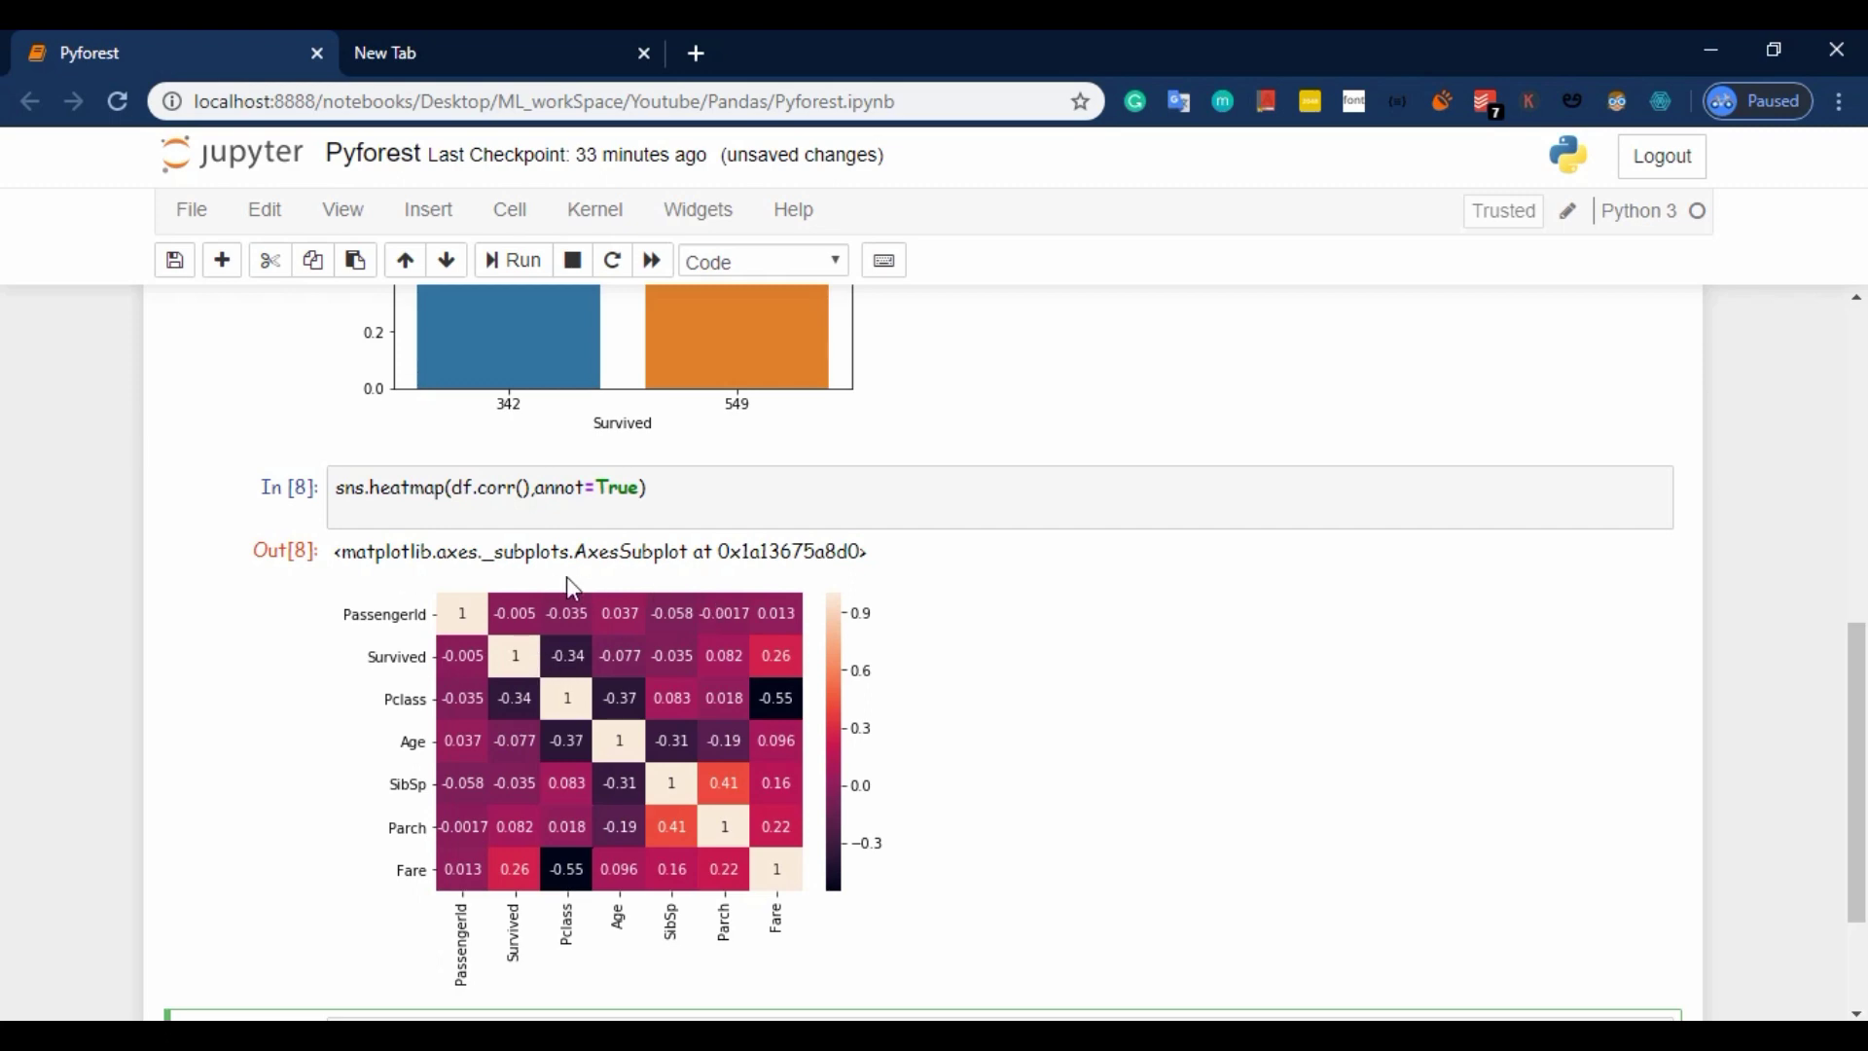
scroll(446, 547, up, 5)
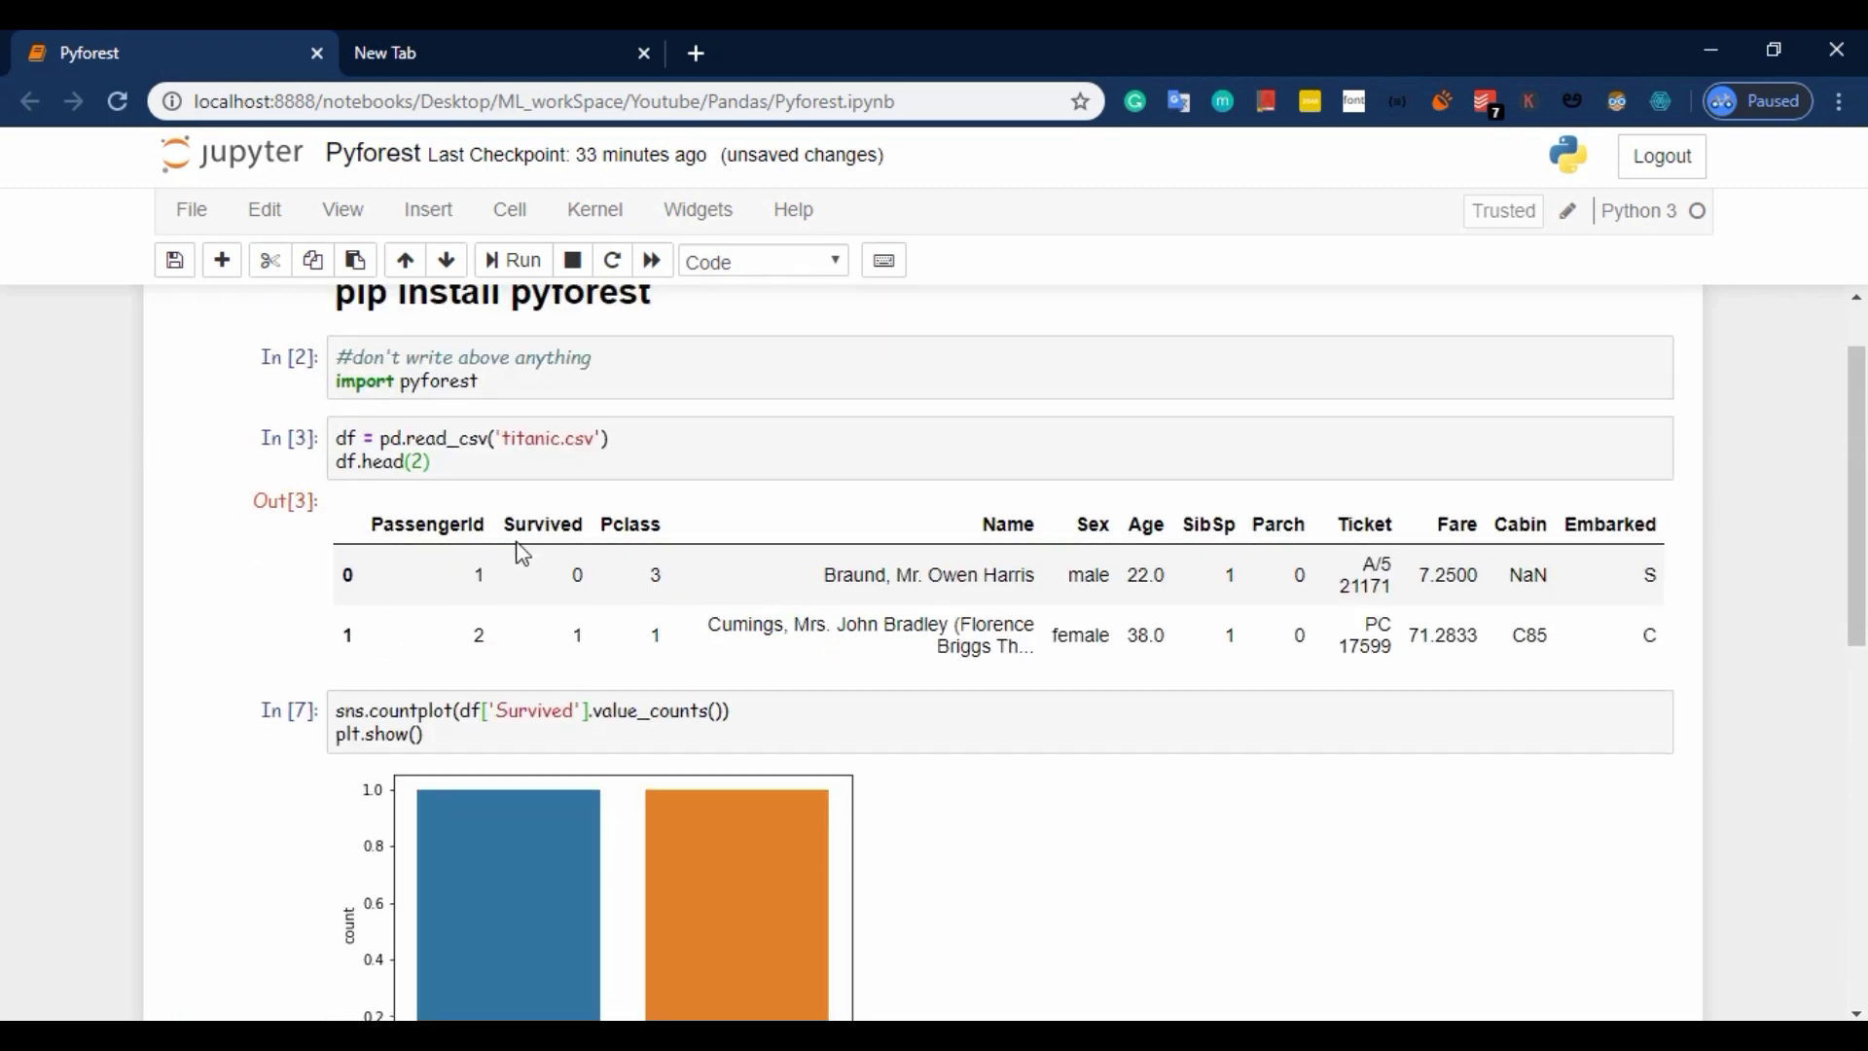
scroll(465, 614, down, 1)
scroll(472, 696, down, 2)
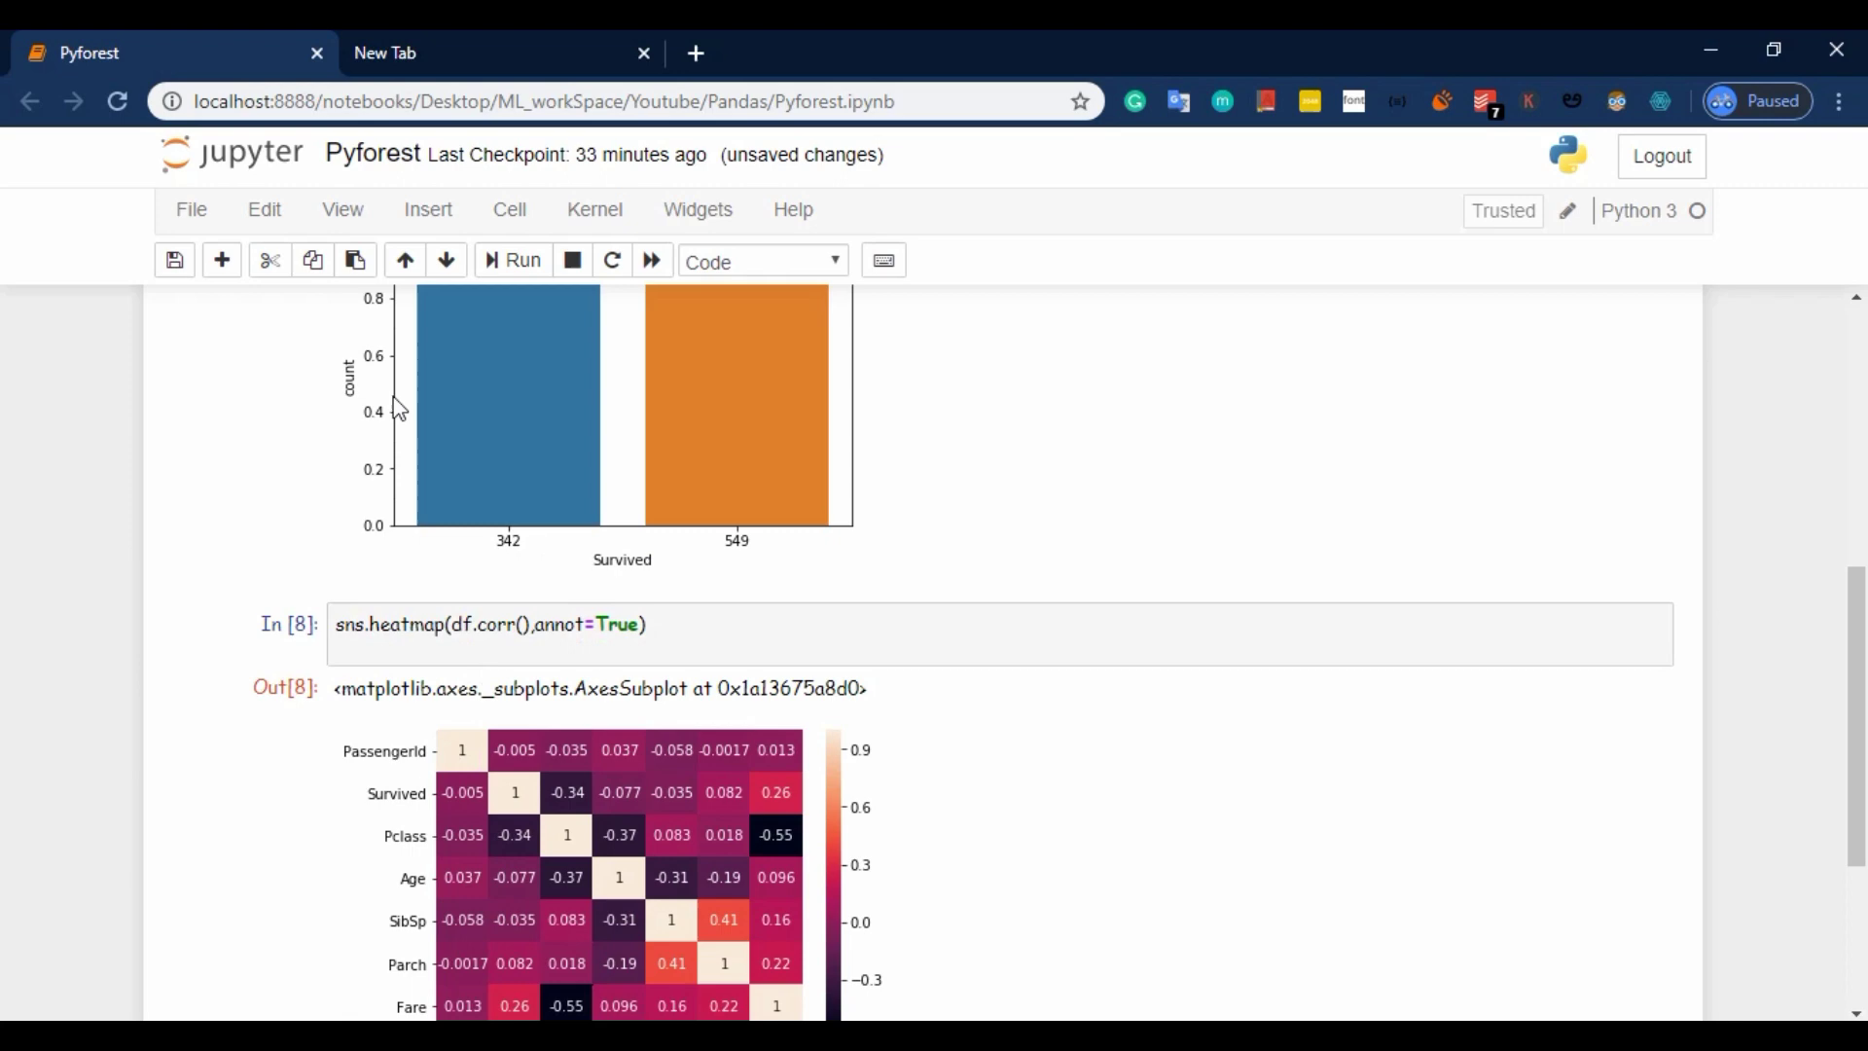
scroll(396, 409, up, 4)
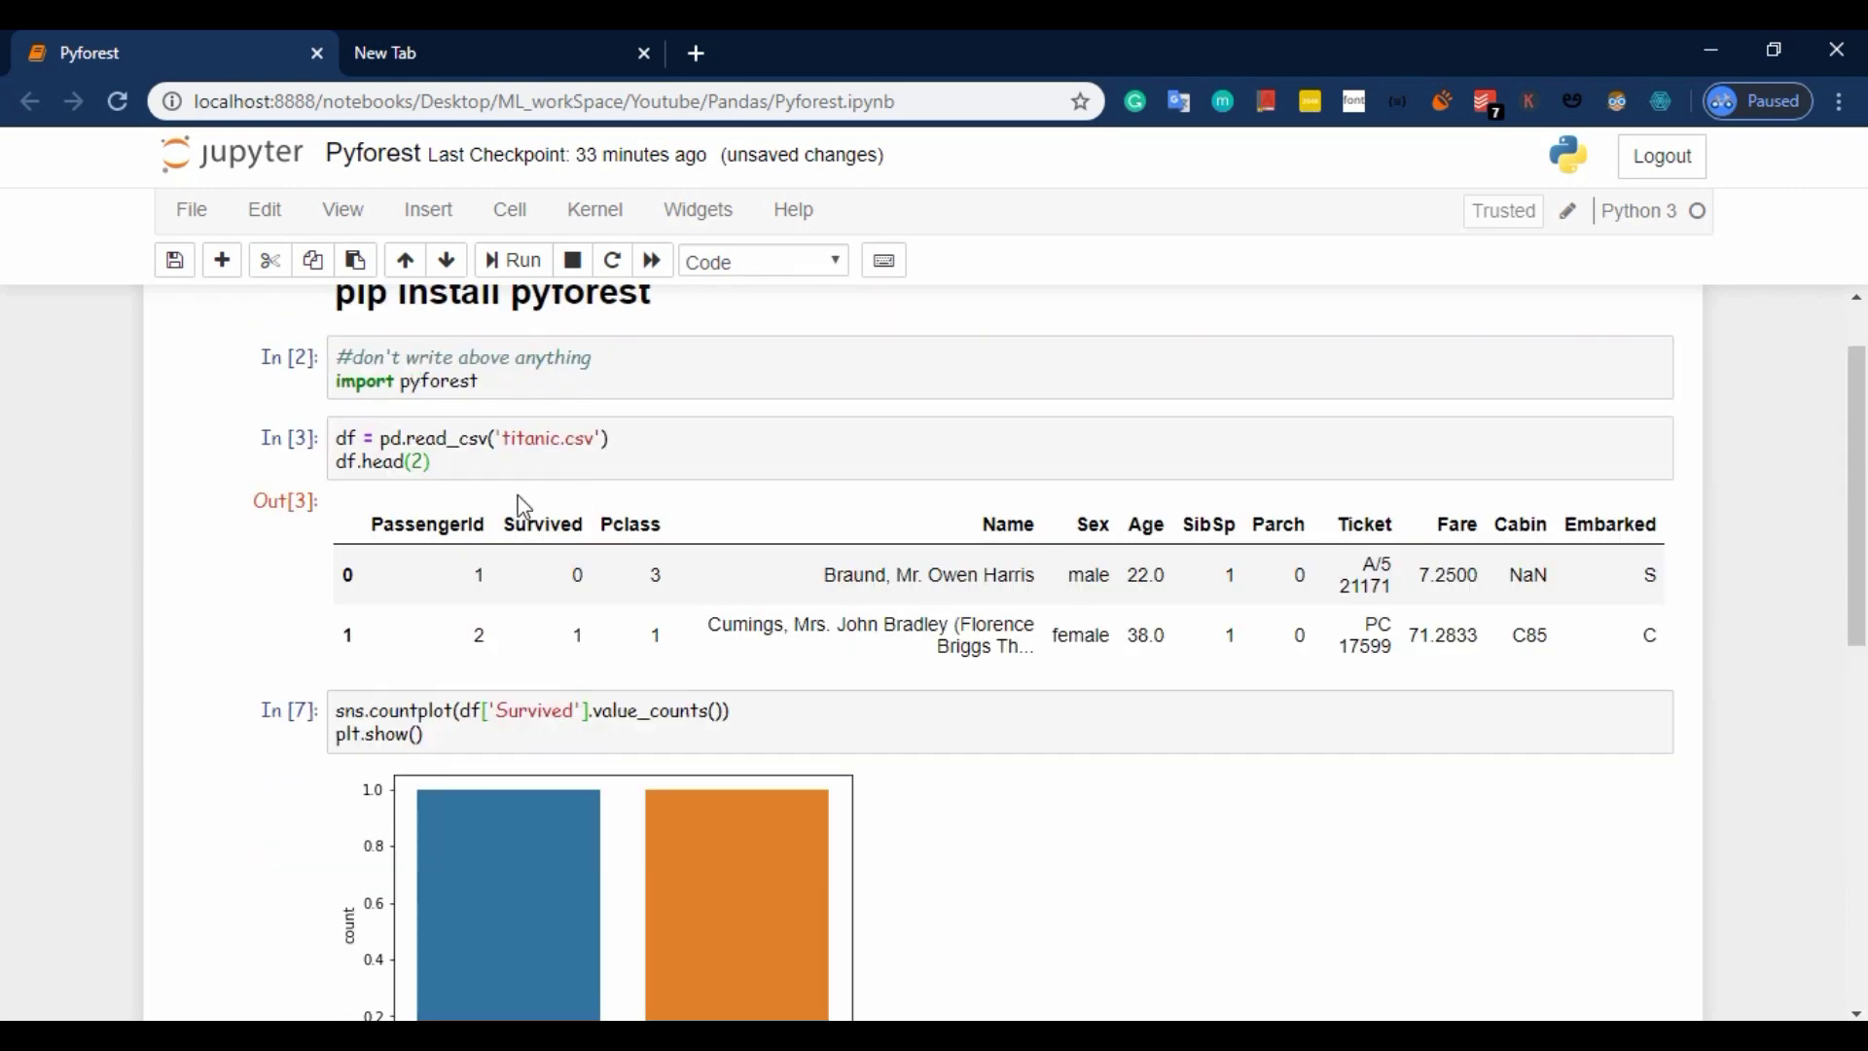
scroll(518, 504, down, 3)
scroll(517, 504, down, 2)
click(480, 847)
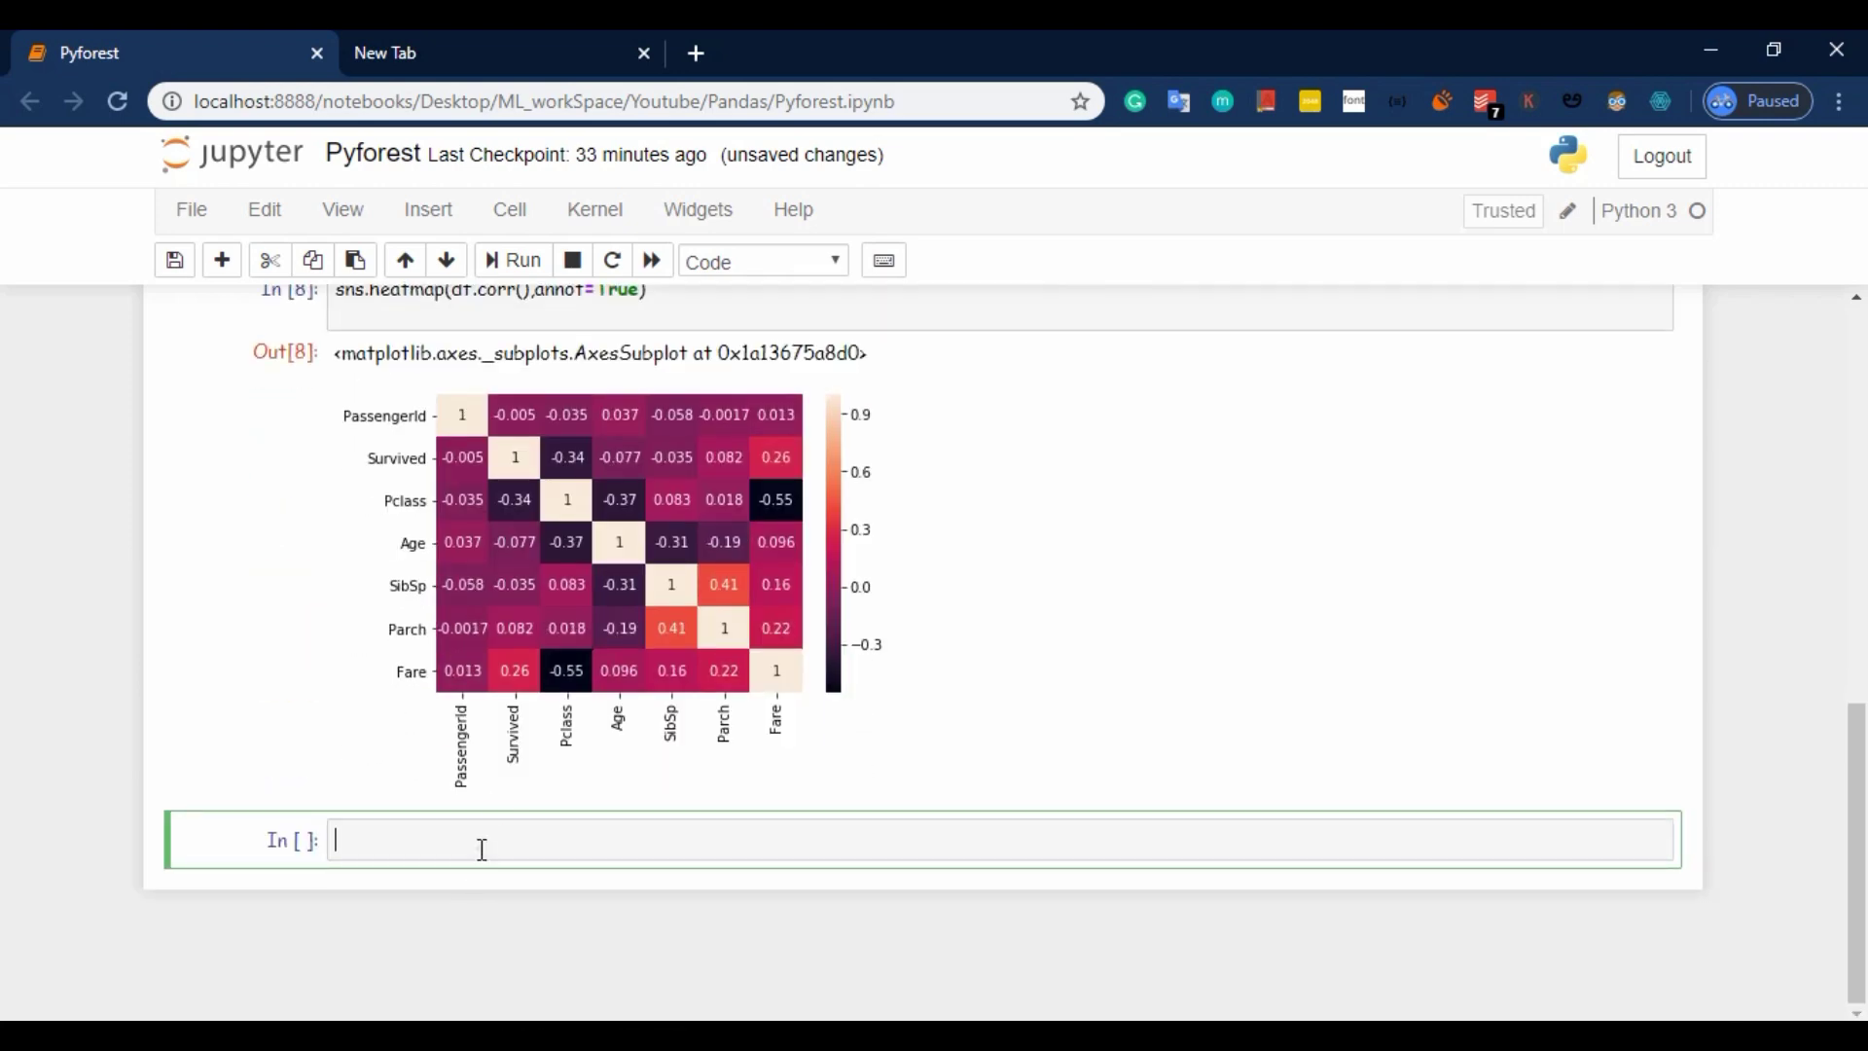
text(p)
Step: Run df['Sex']=='male', then filter with df[df['Sex']=='male'] to list male passengers
key(BackSpace)
text(df['S)
text(ex)
key(Right)
key(Right)
text(==')
text(male)
key(shift+Return)
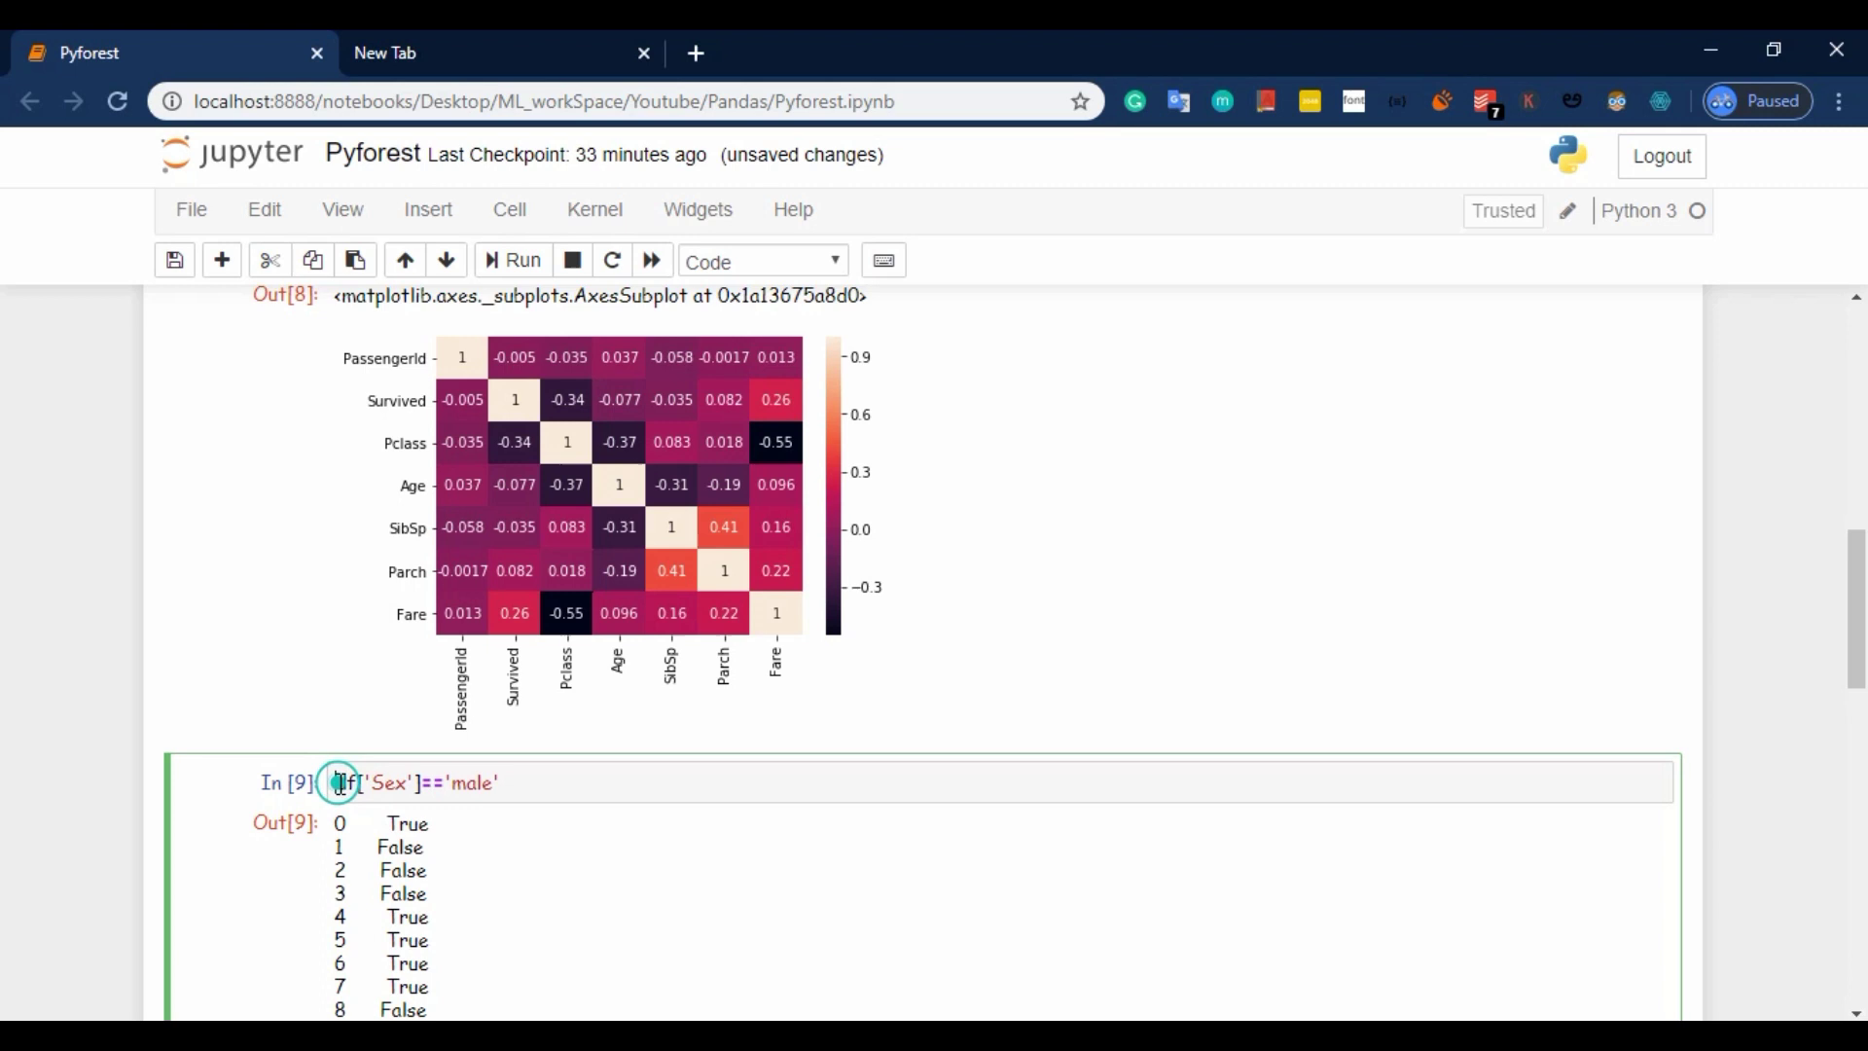
text(df[)
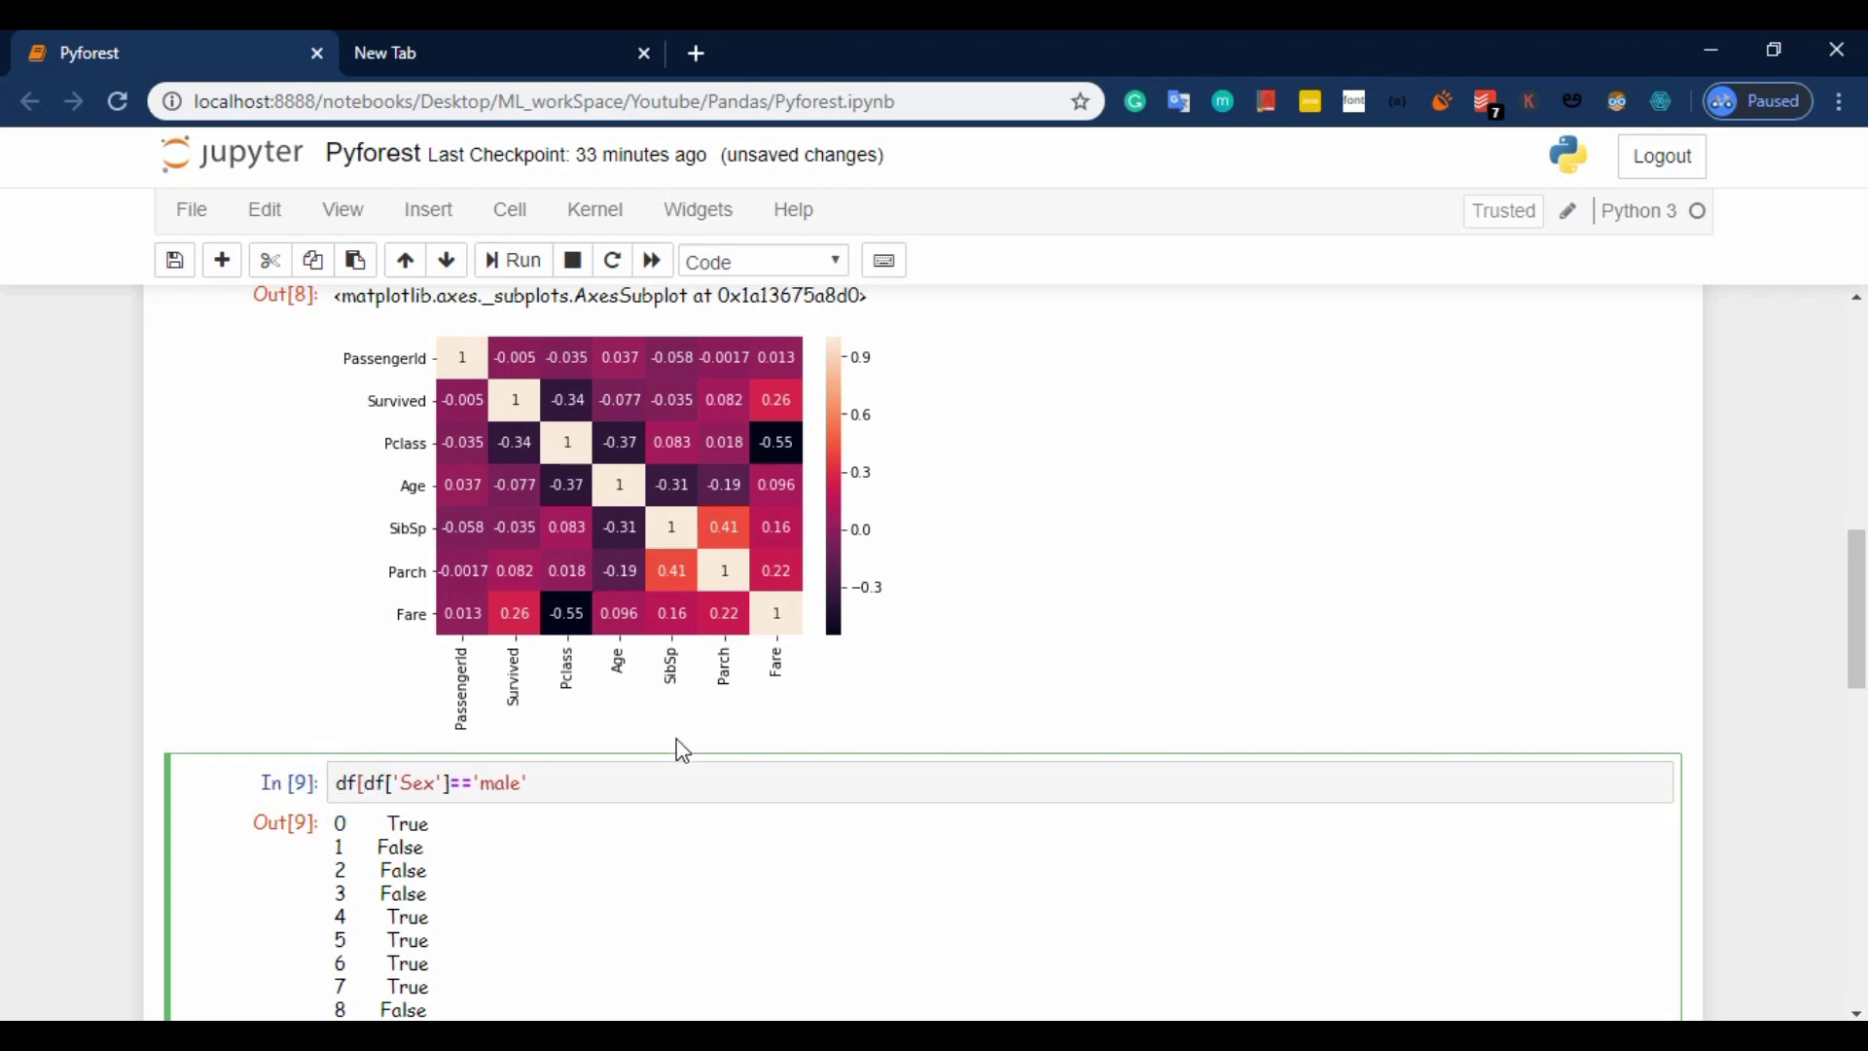
click(610, 783)
text(])
key(shift+Return)
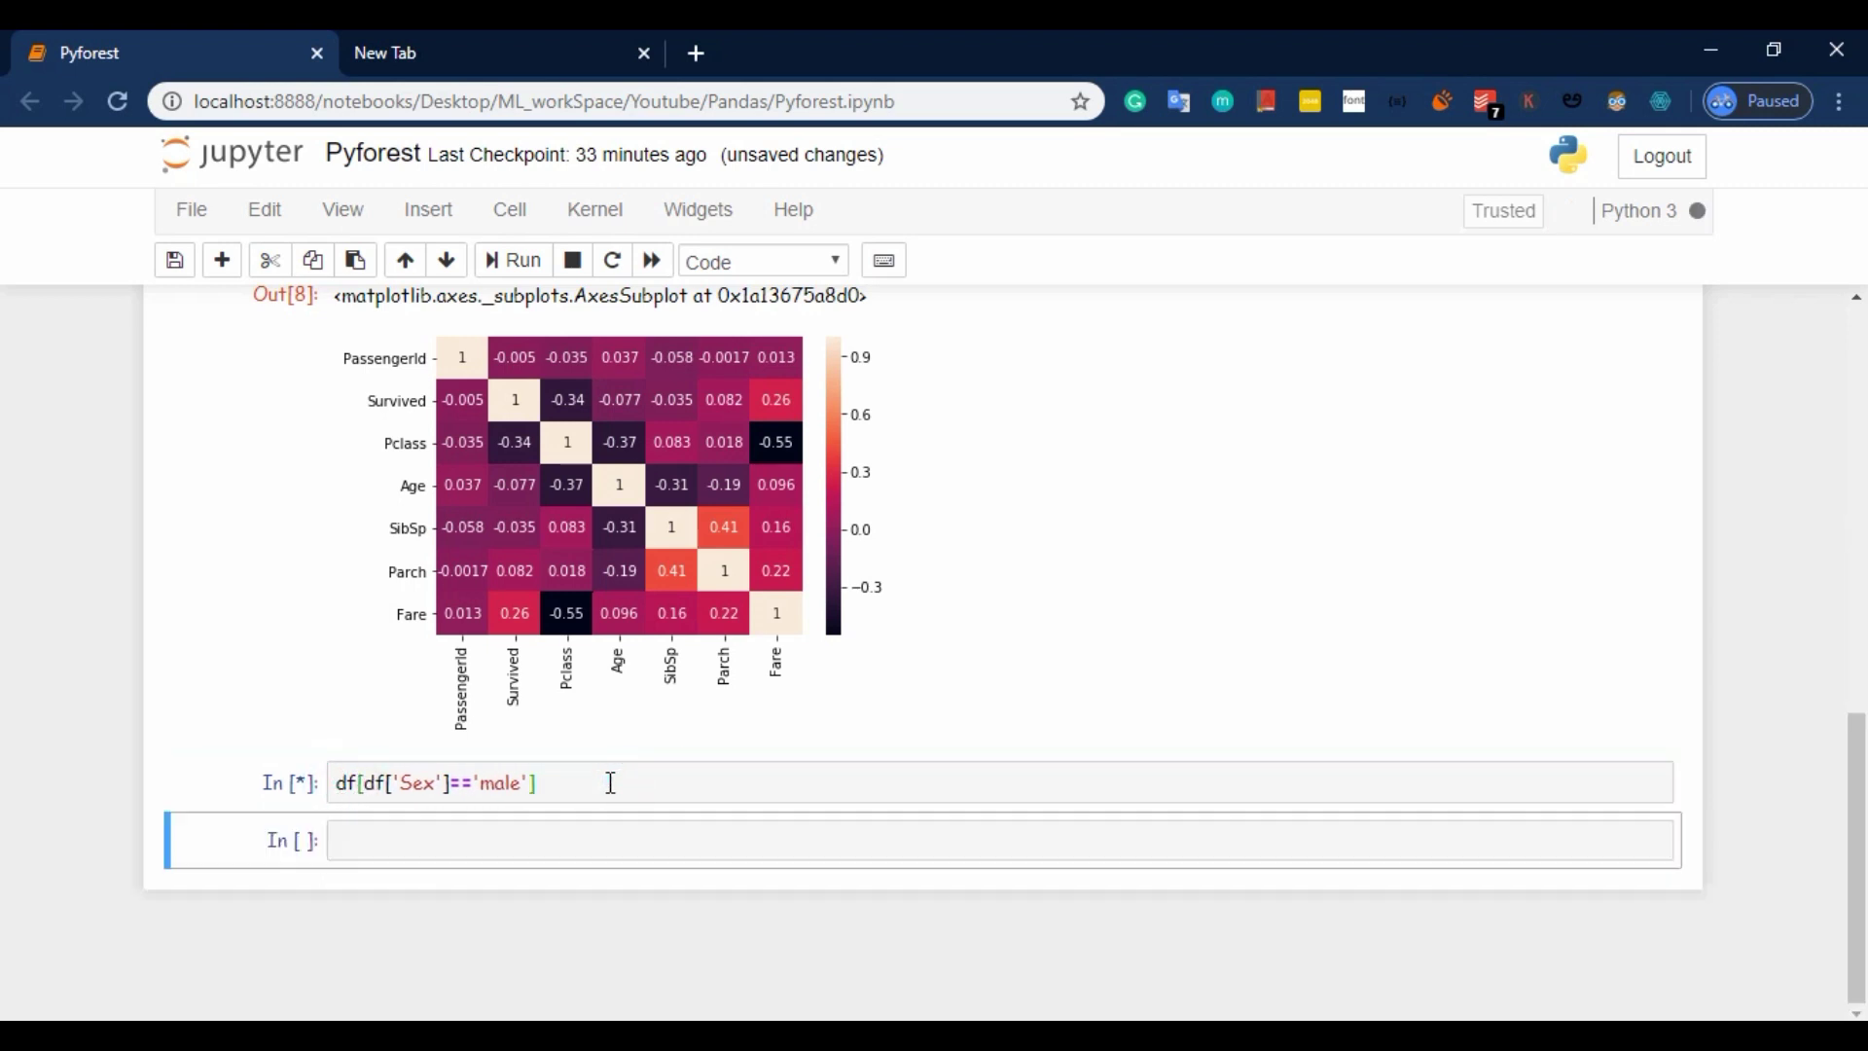
scroll(999, 708, down, 1)
scroll(999, 707, down, 1)
scroll(880, 584, down, 2)
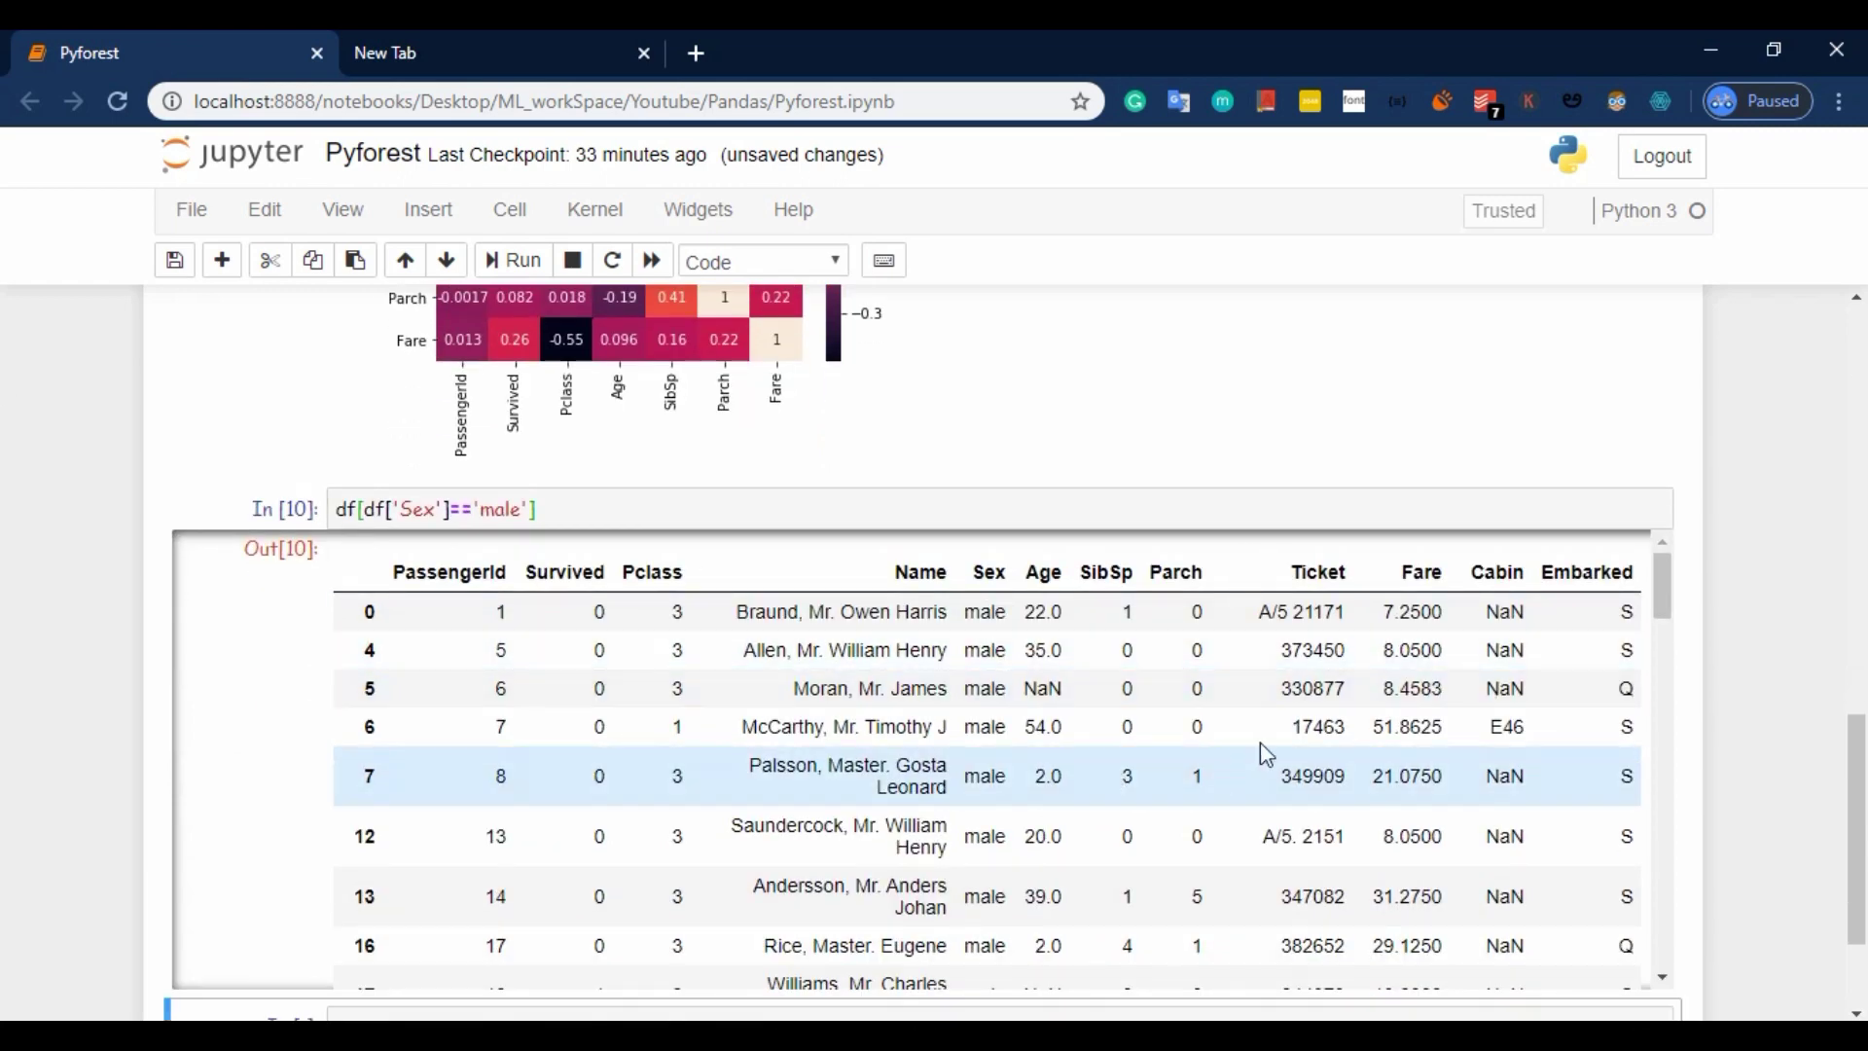
scroll(728, 496, up, 2)
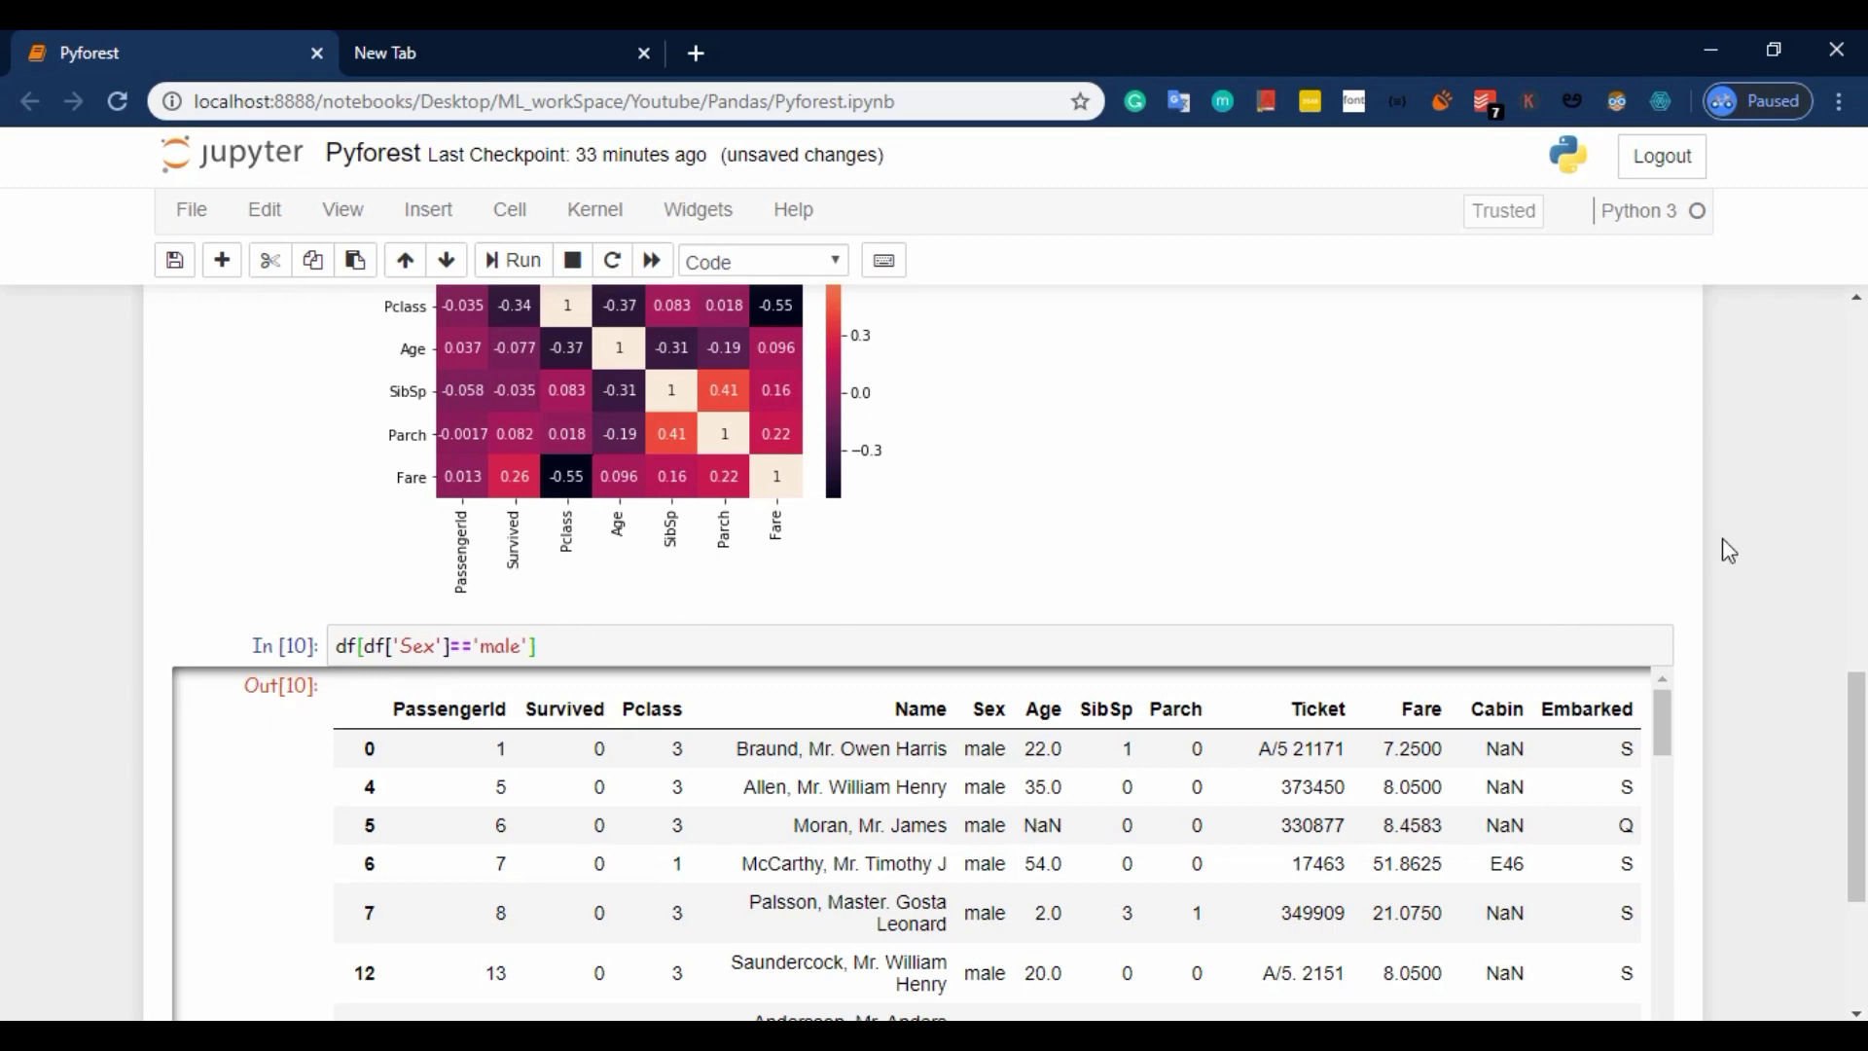
scroll(10, 576, down, 2)
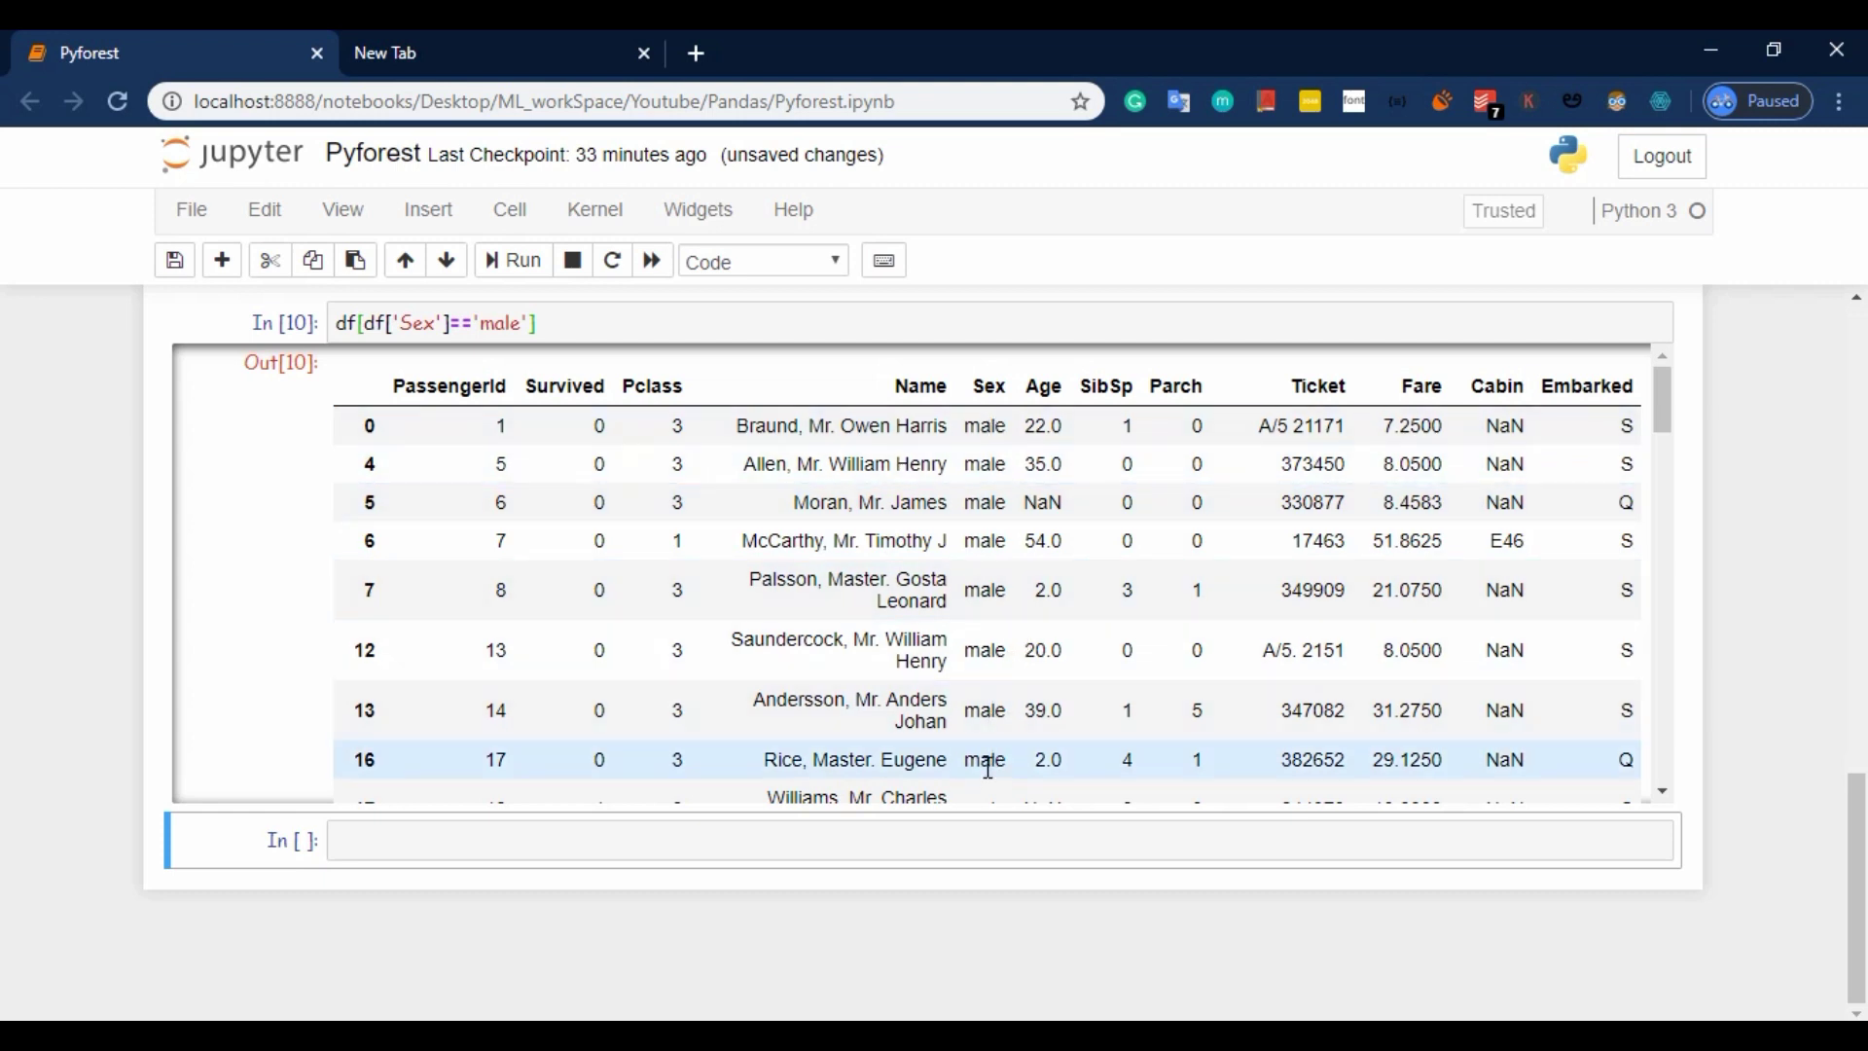
click(447, 844)
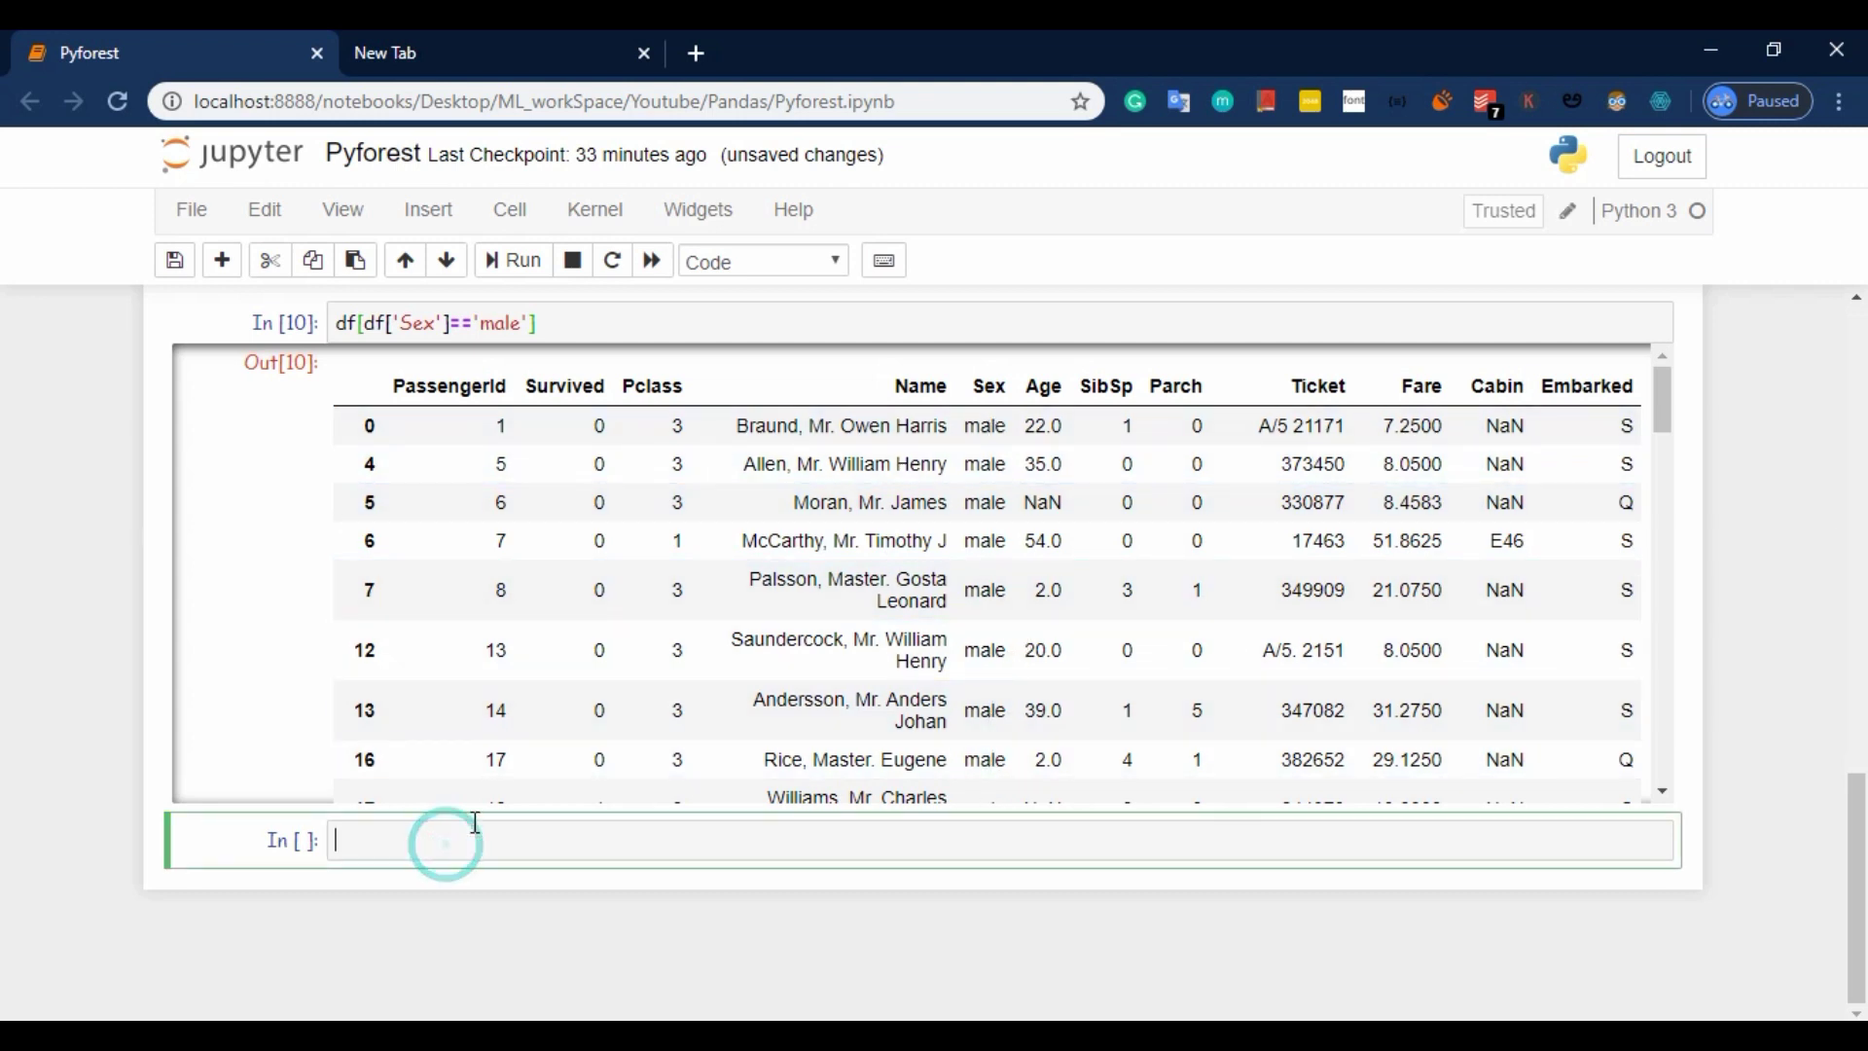
text(df.)
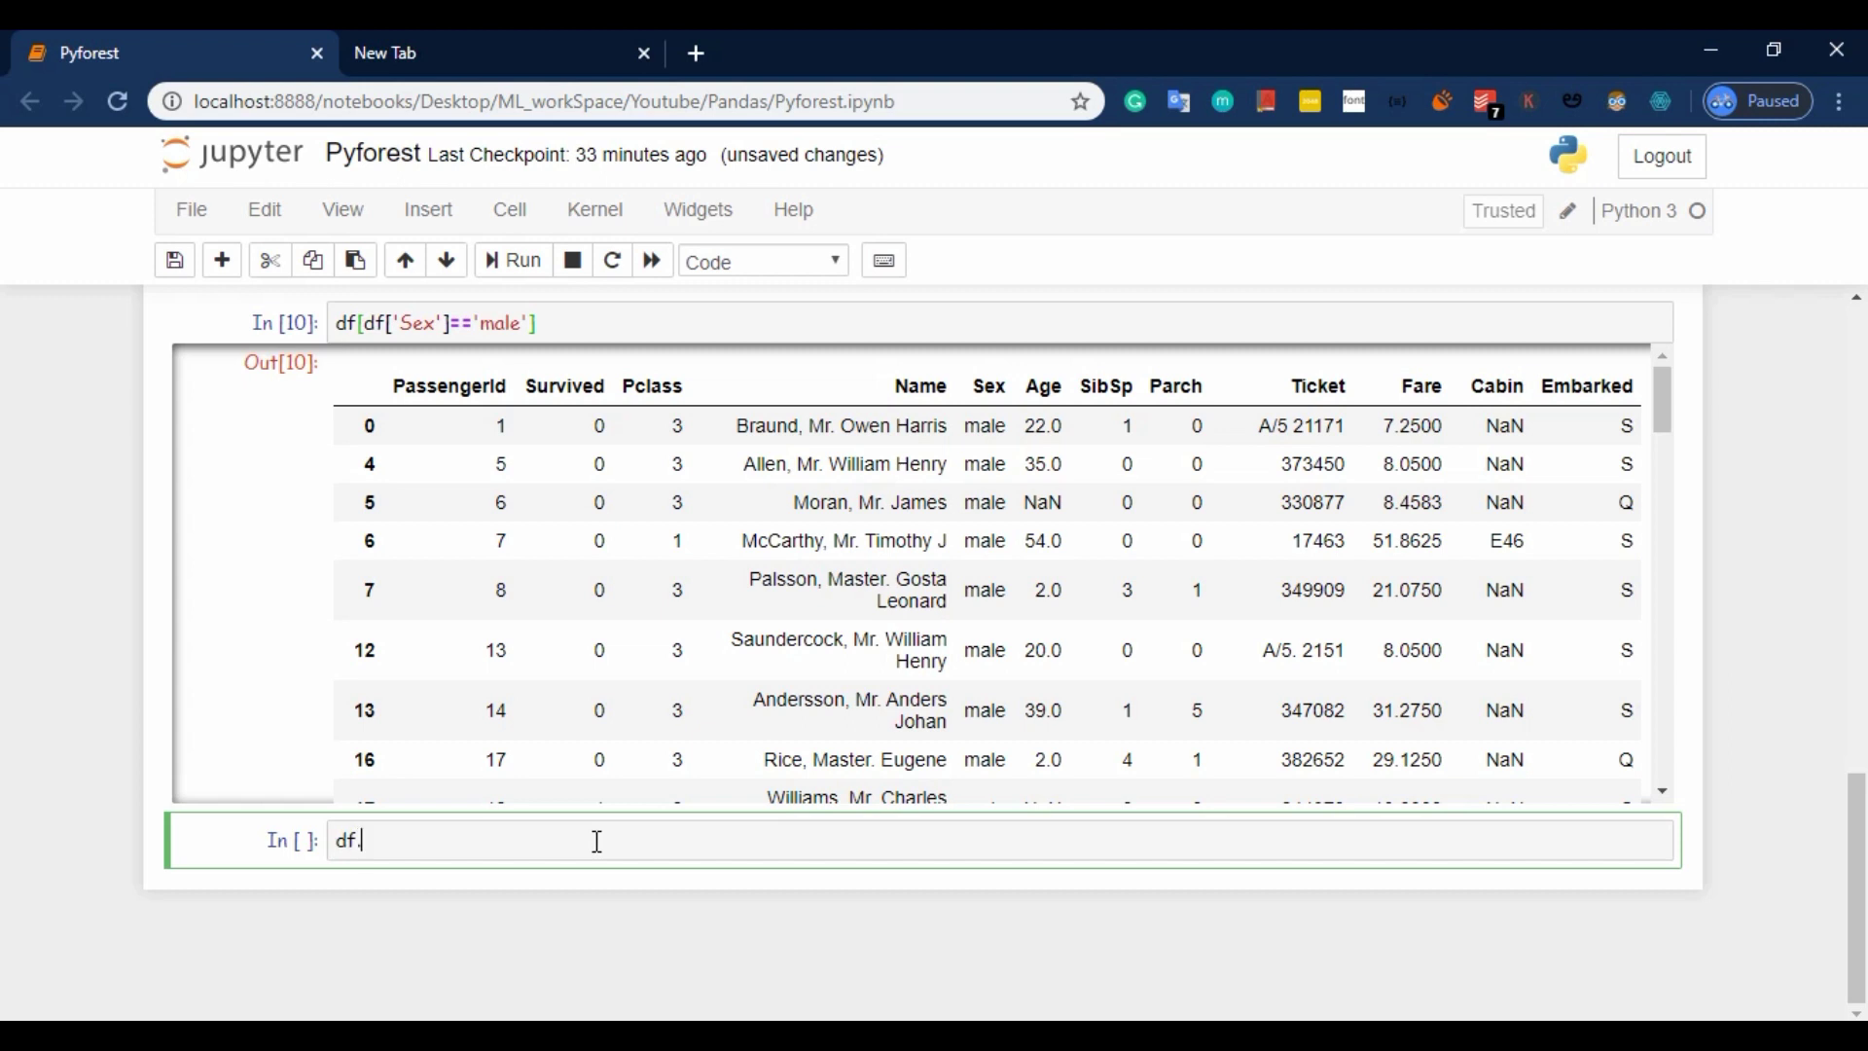
text(a)
Step: Compute the mean passenger age with df.Age.mean(), getting about 29.70
key(BackSpace)
text(Age)
text(.mean()
key(shift+Return)
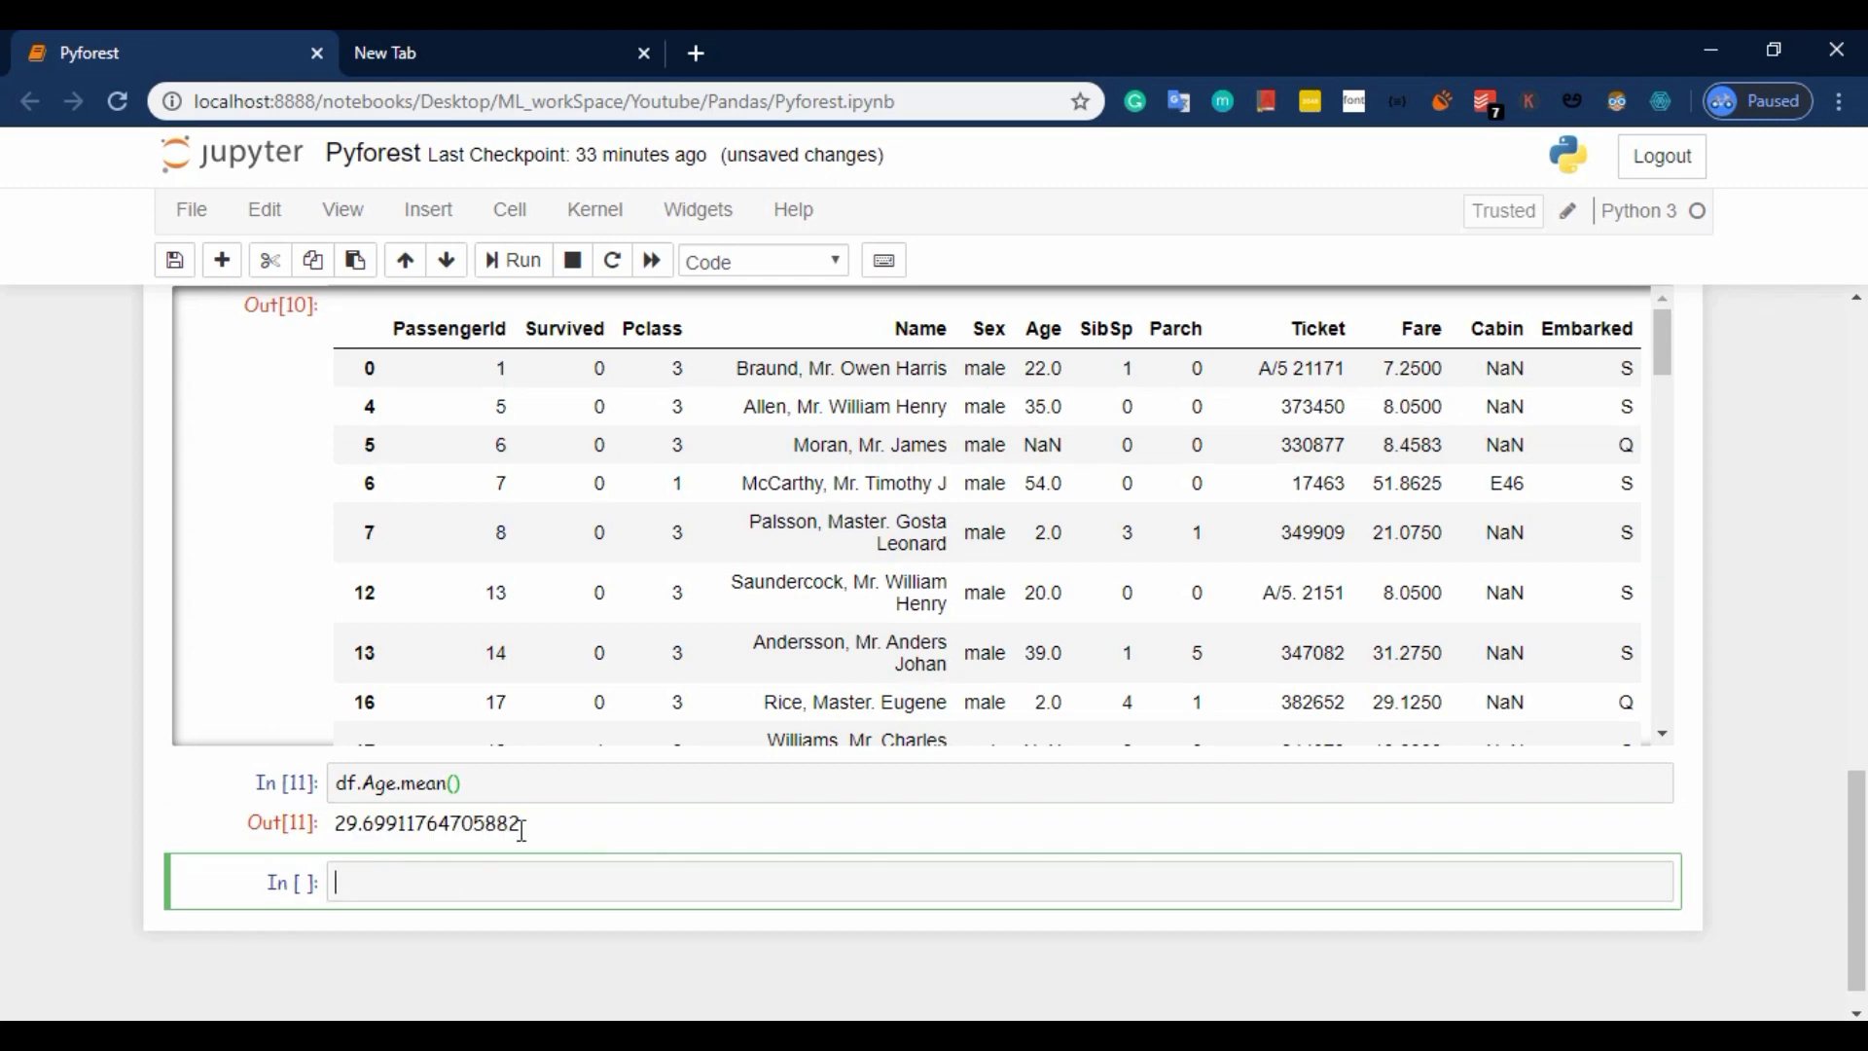
double_click(521, 830)
click(451, 831)
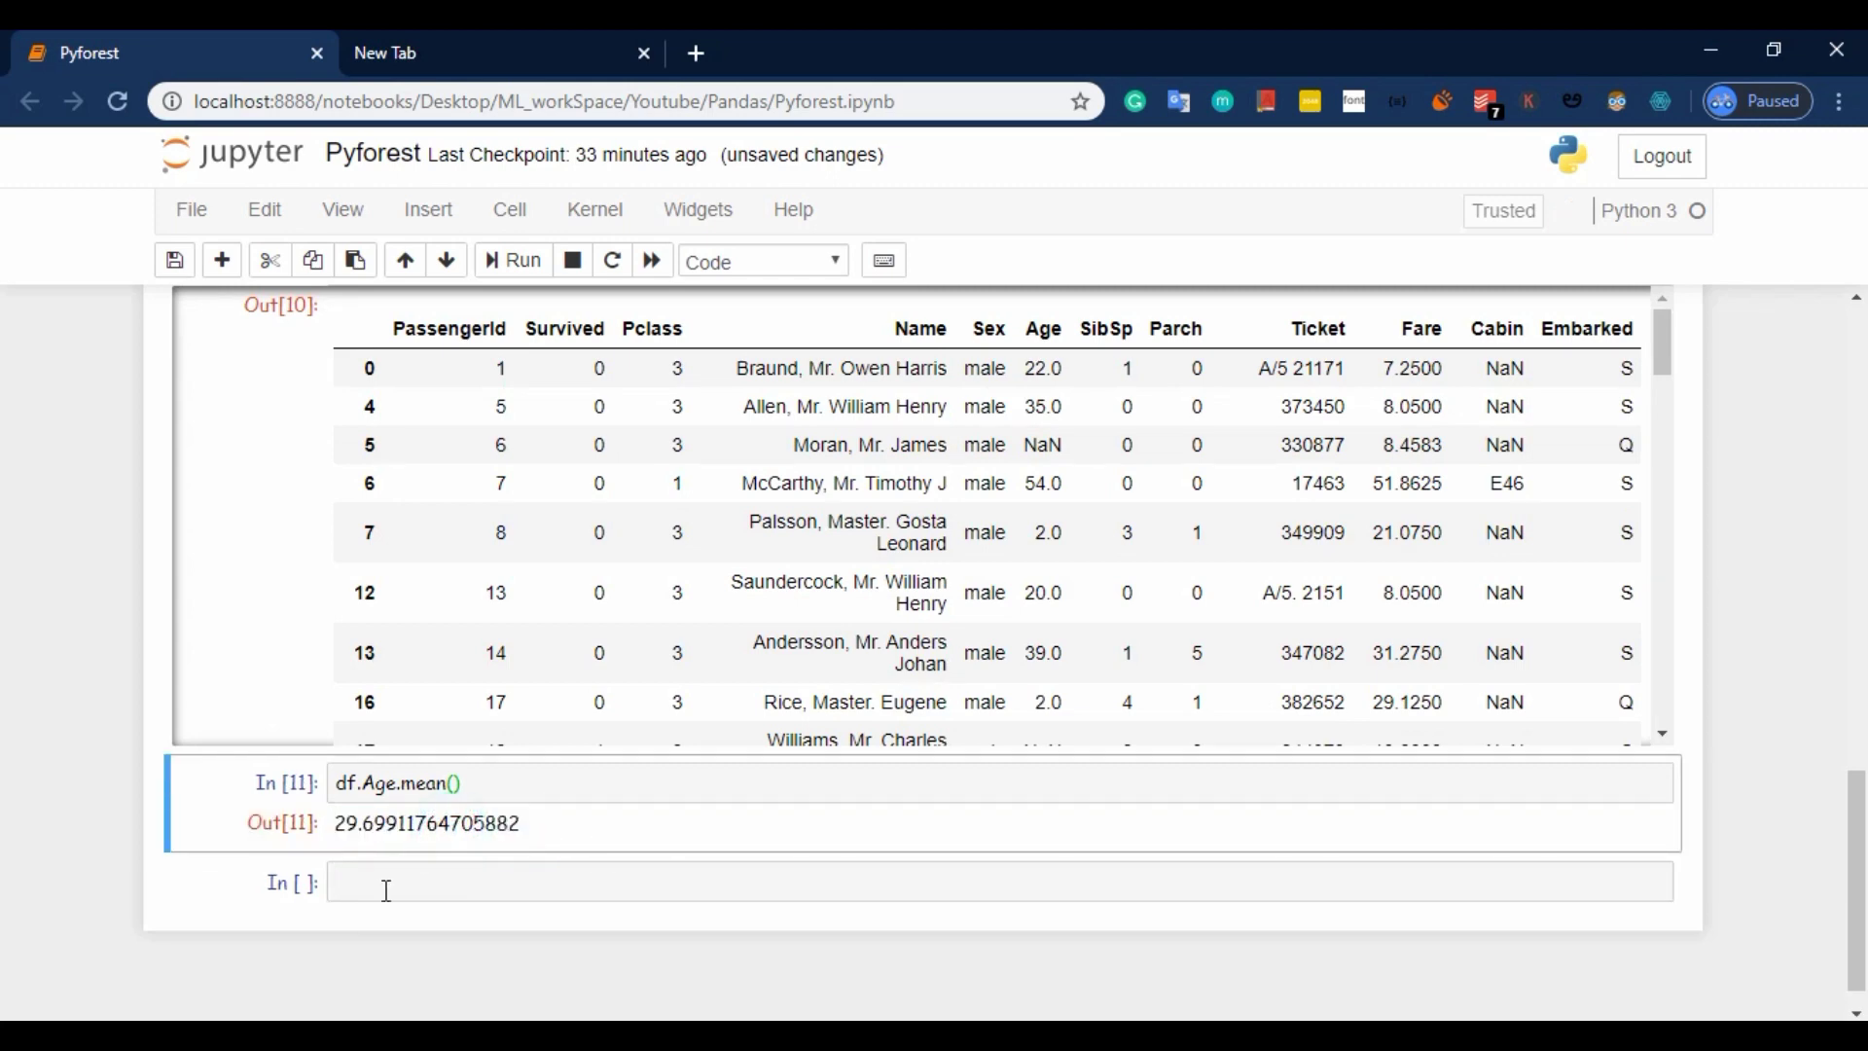
click(386, 890)
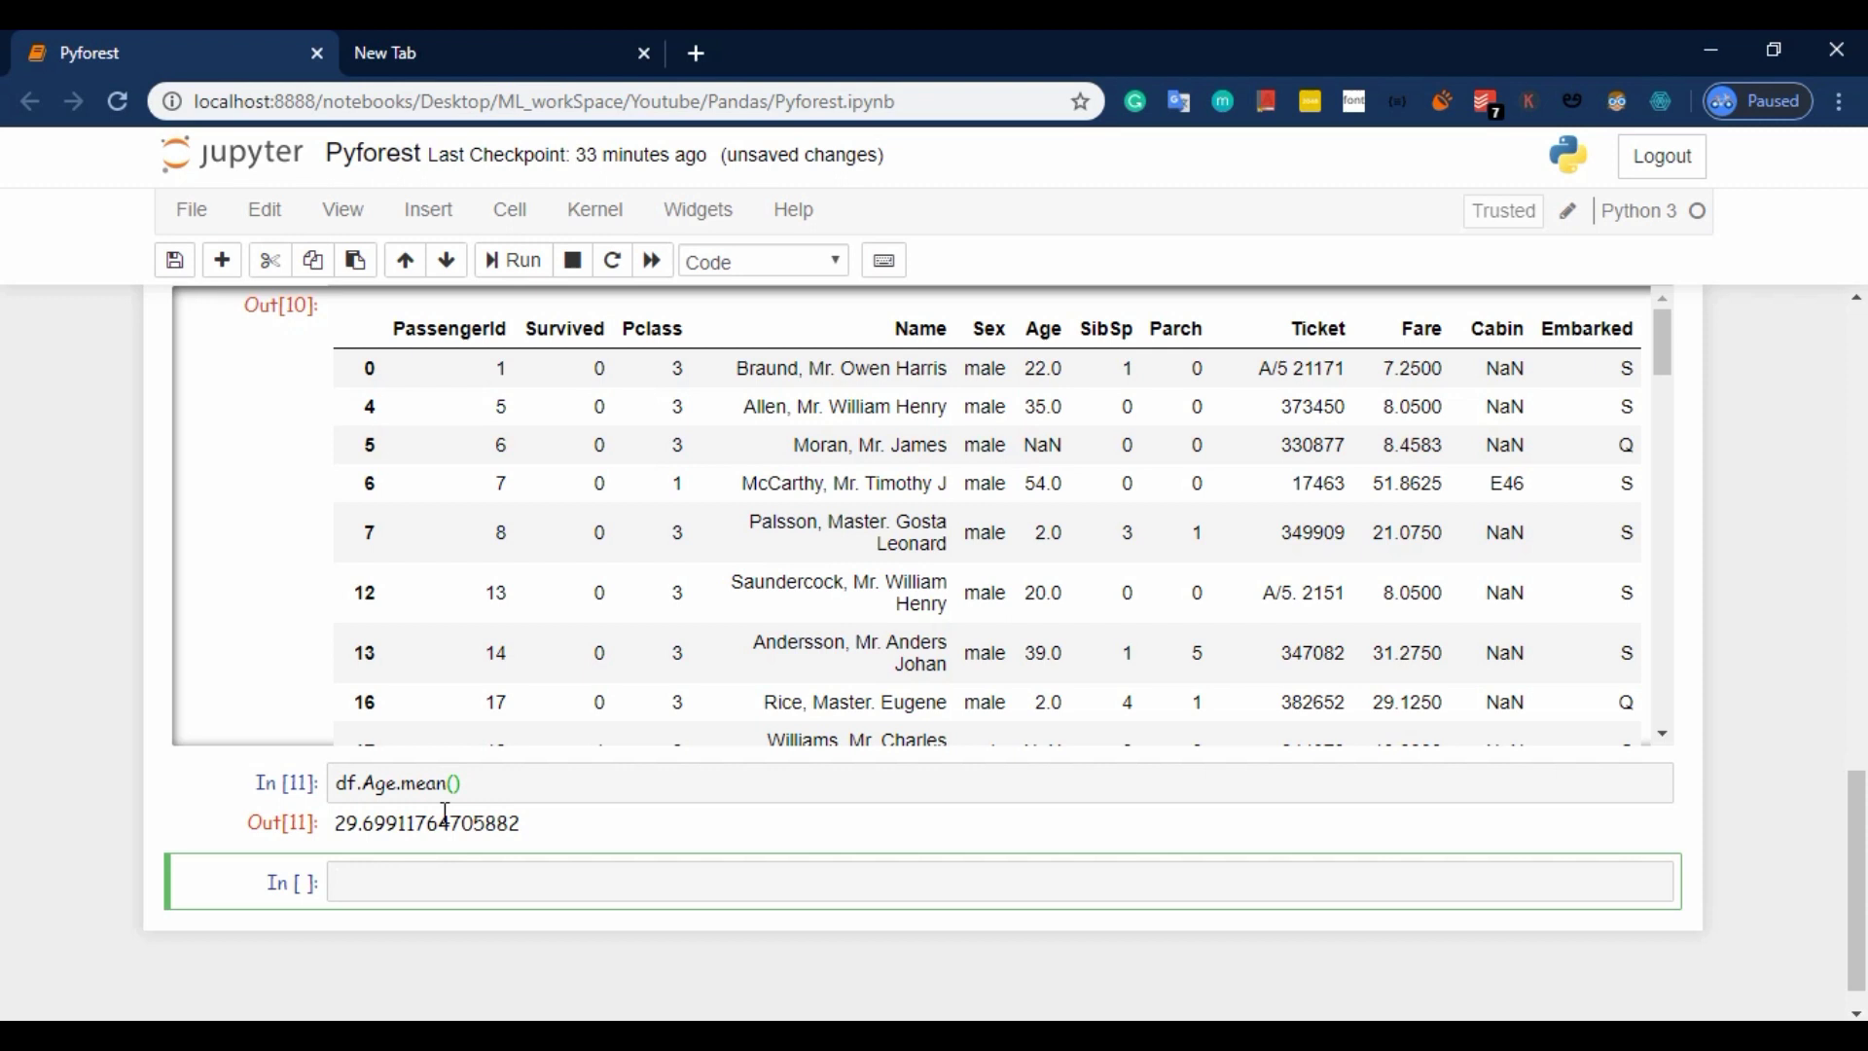
text(np)
text(.array()
text(df)
text(['Age')
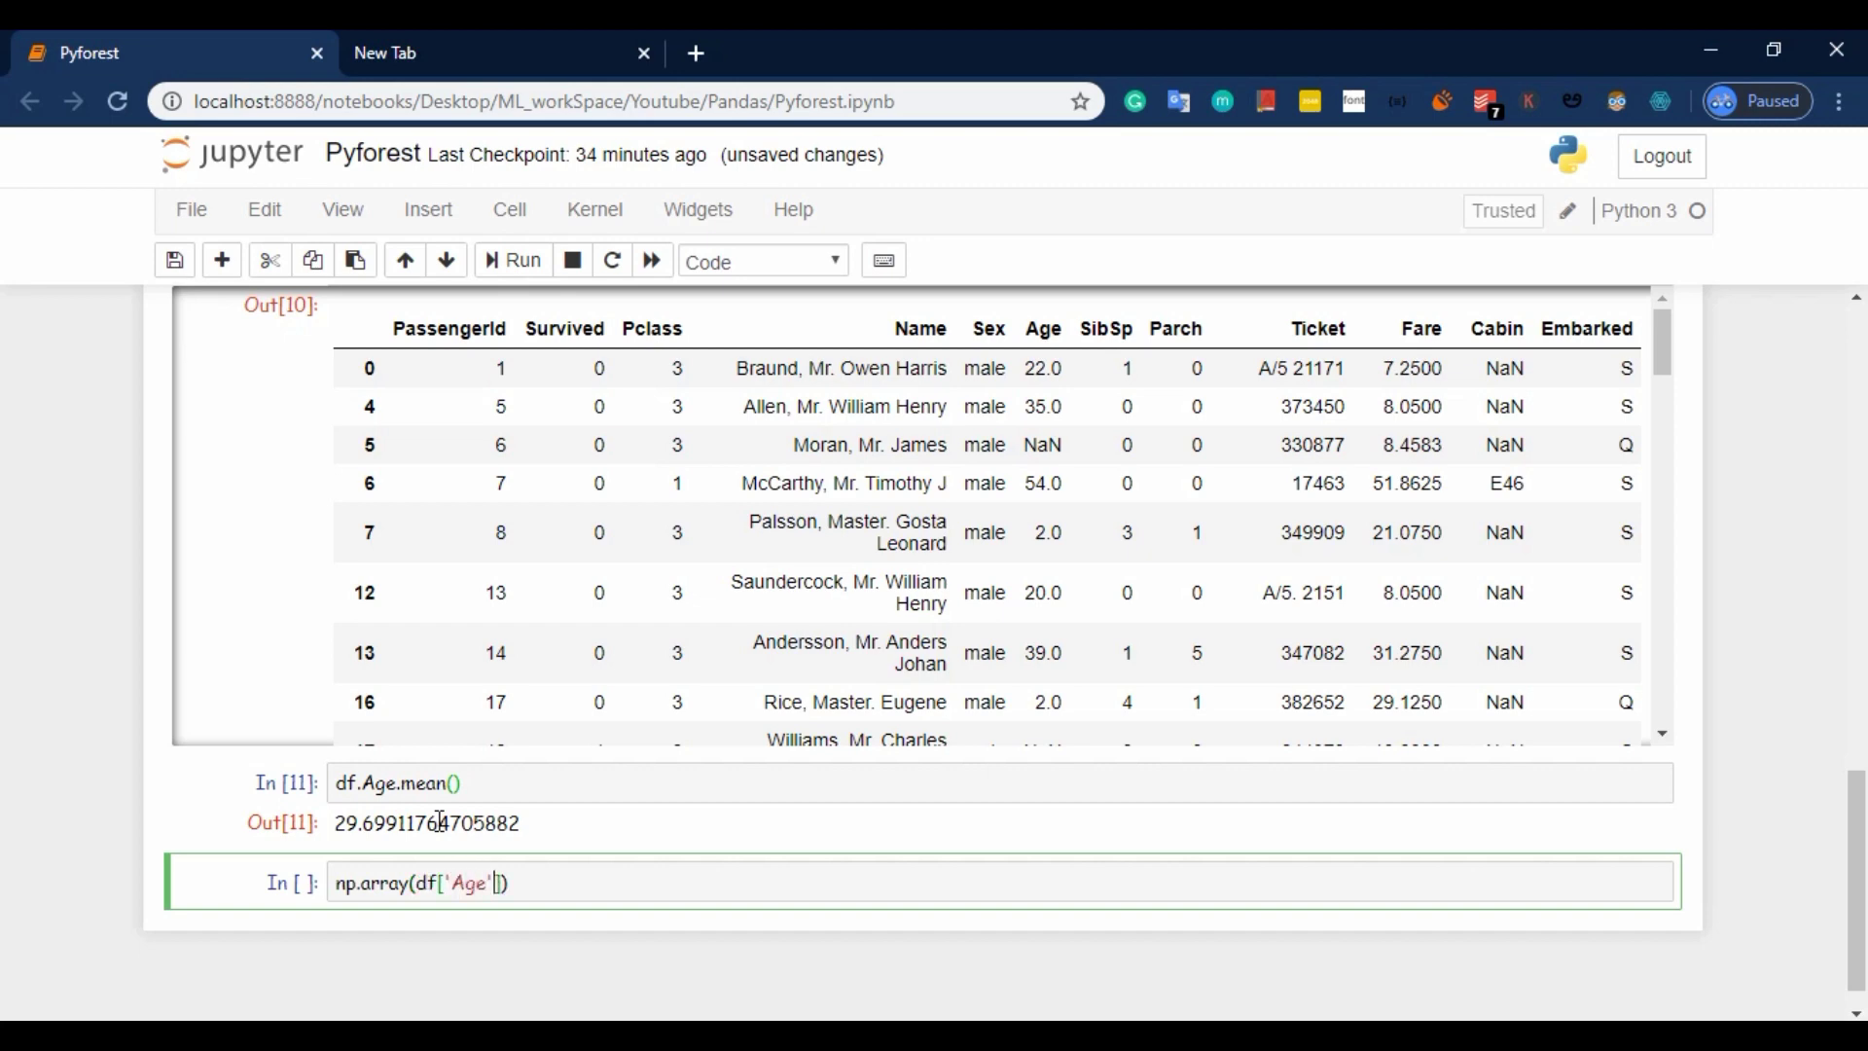
text(]))
Step: Display np.array(df['Age']), then assign it to a variable named age
key(Return)
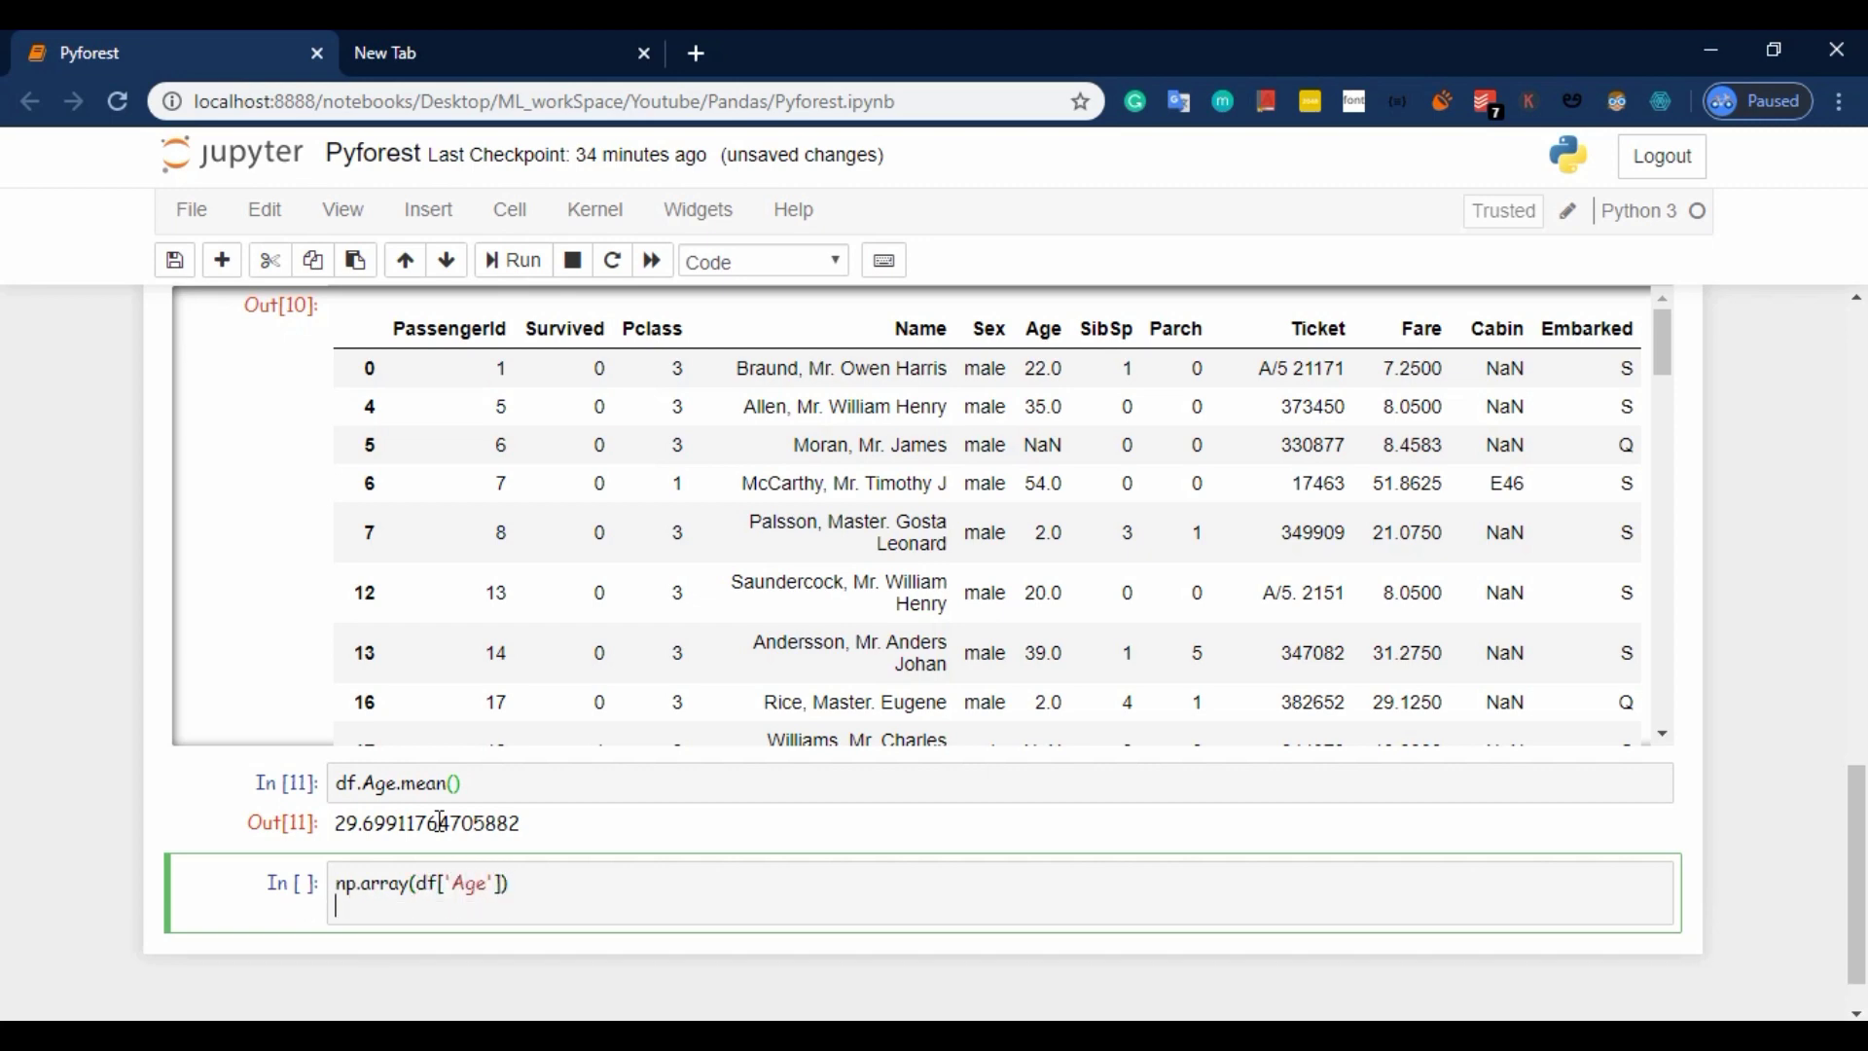
key(shift+Return)
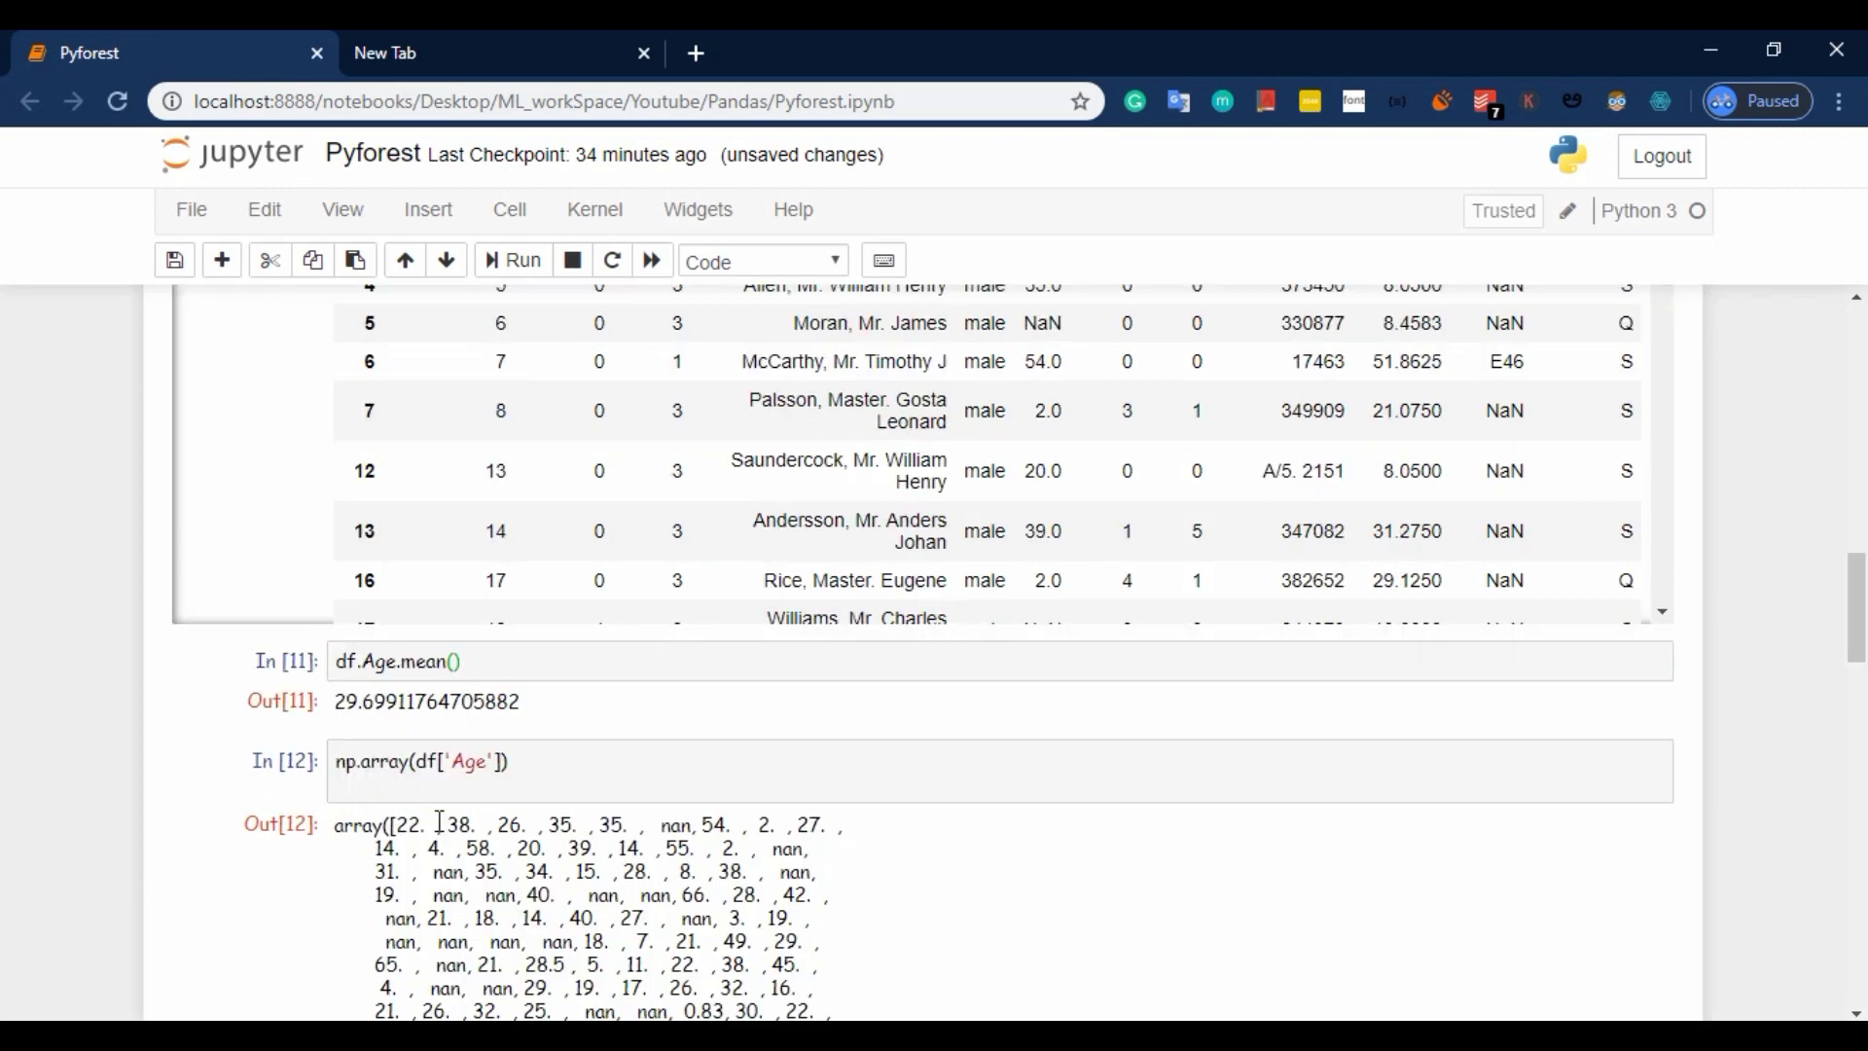
scroll(434, 730, down, 4)
scroll(401, 656, up, 4)
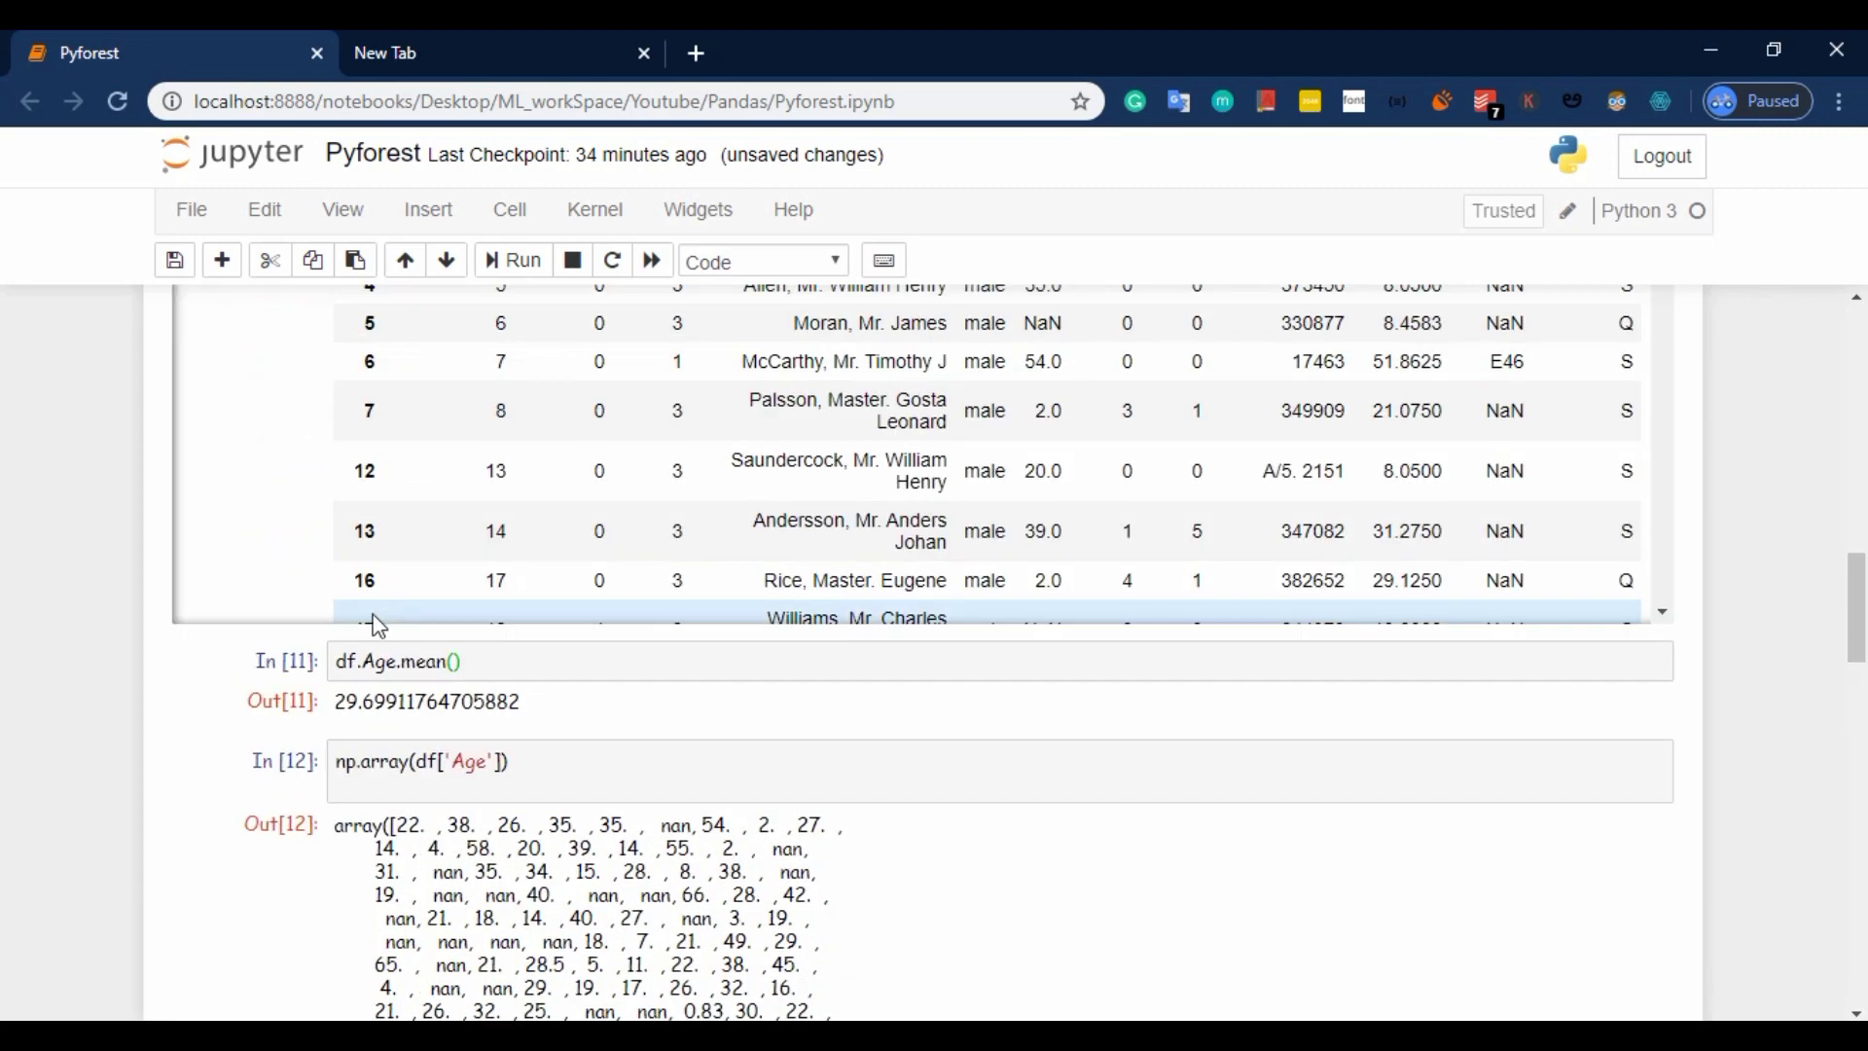
click(335, 761)
text(a )
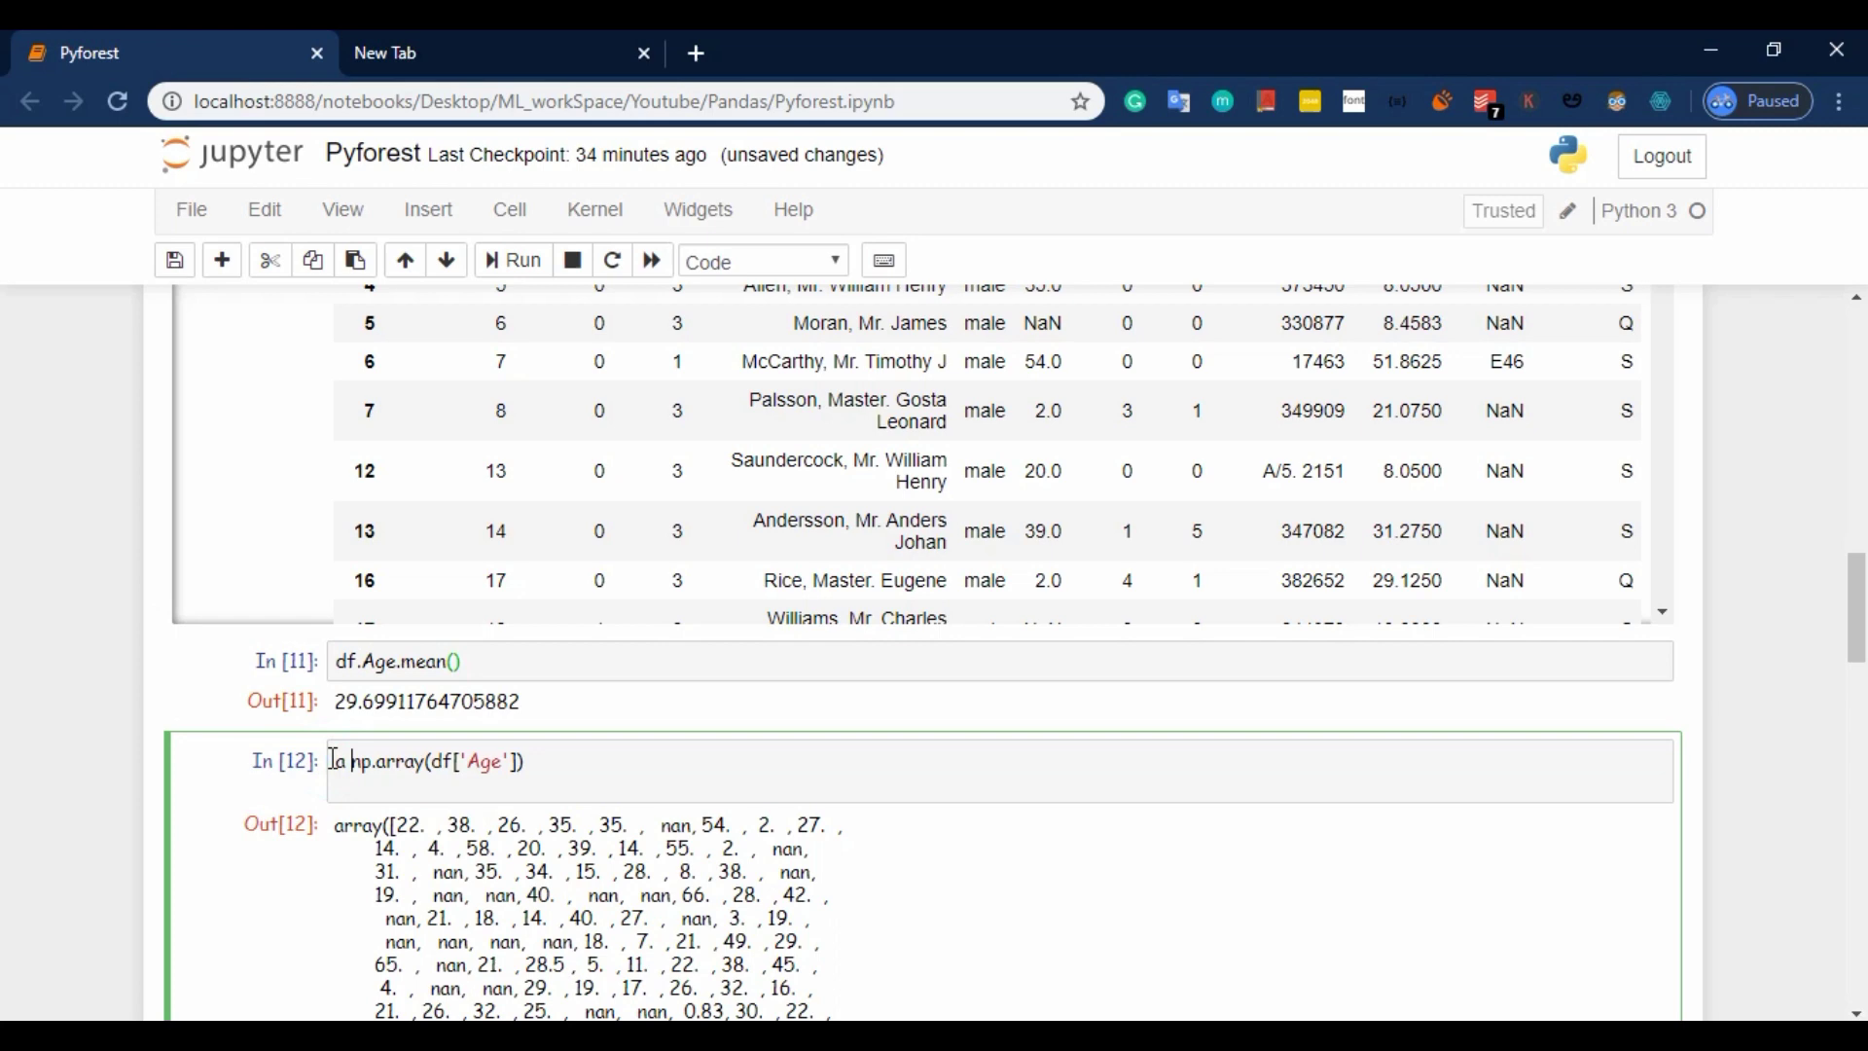
text(=)
key(Left)
text(g)
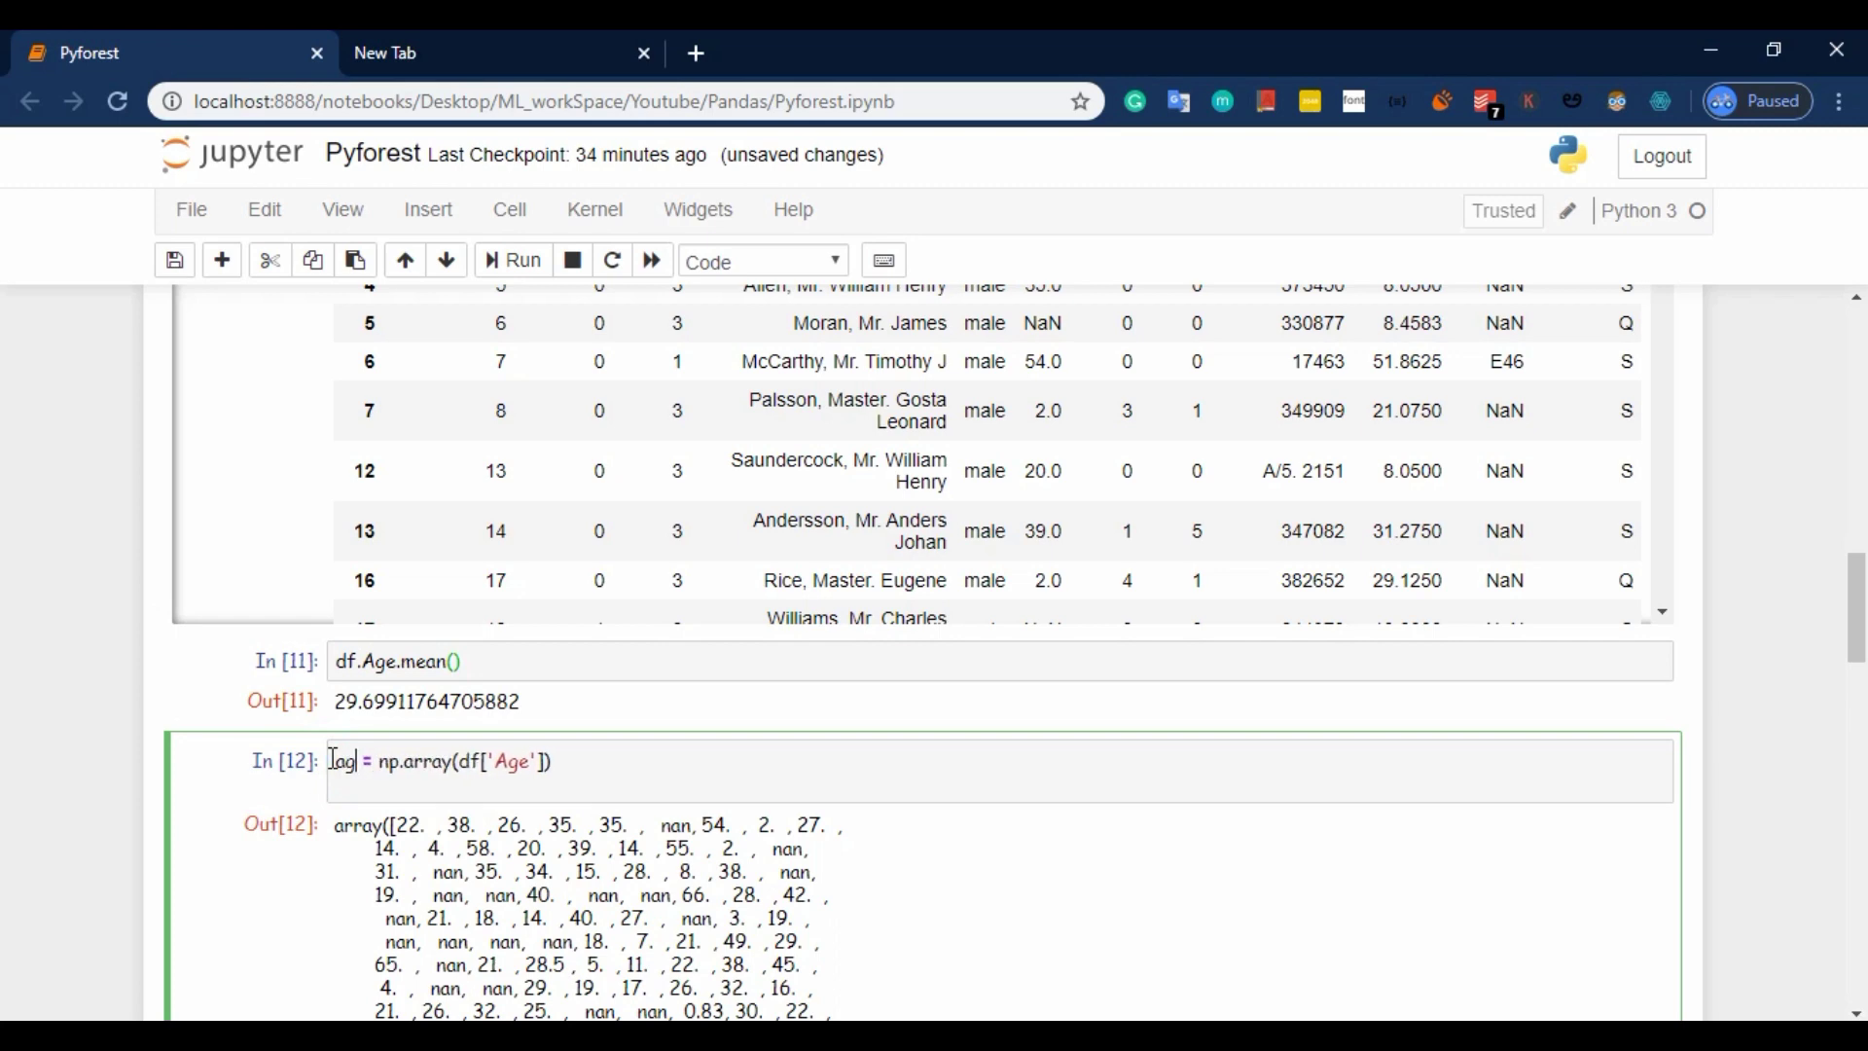
text(e)
click(353, 791)
text(d)
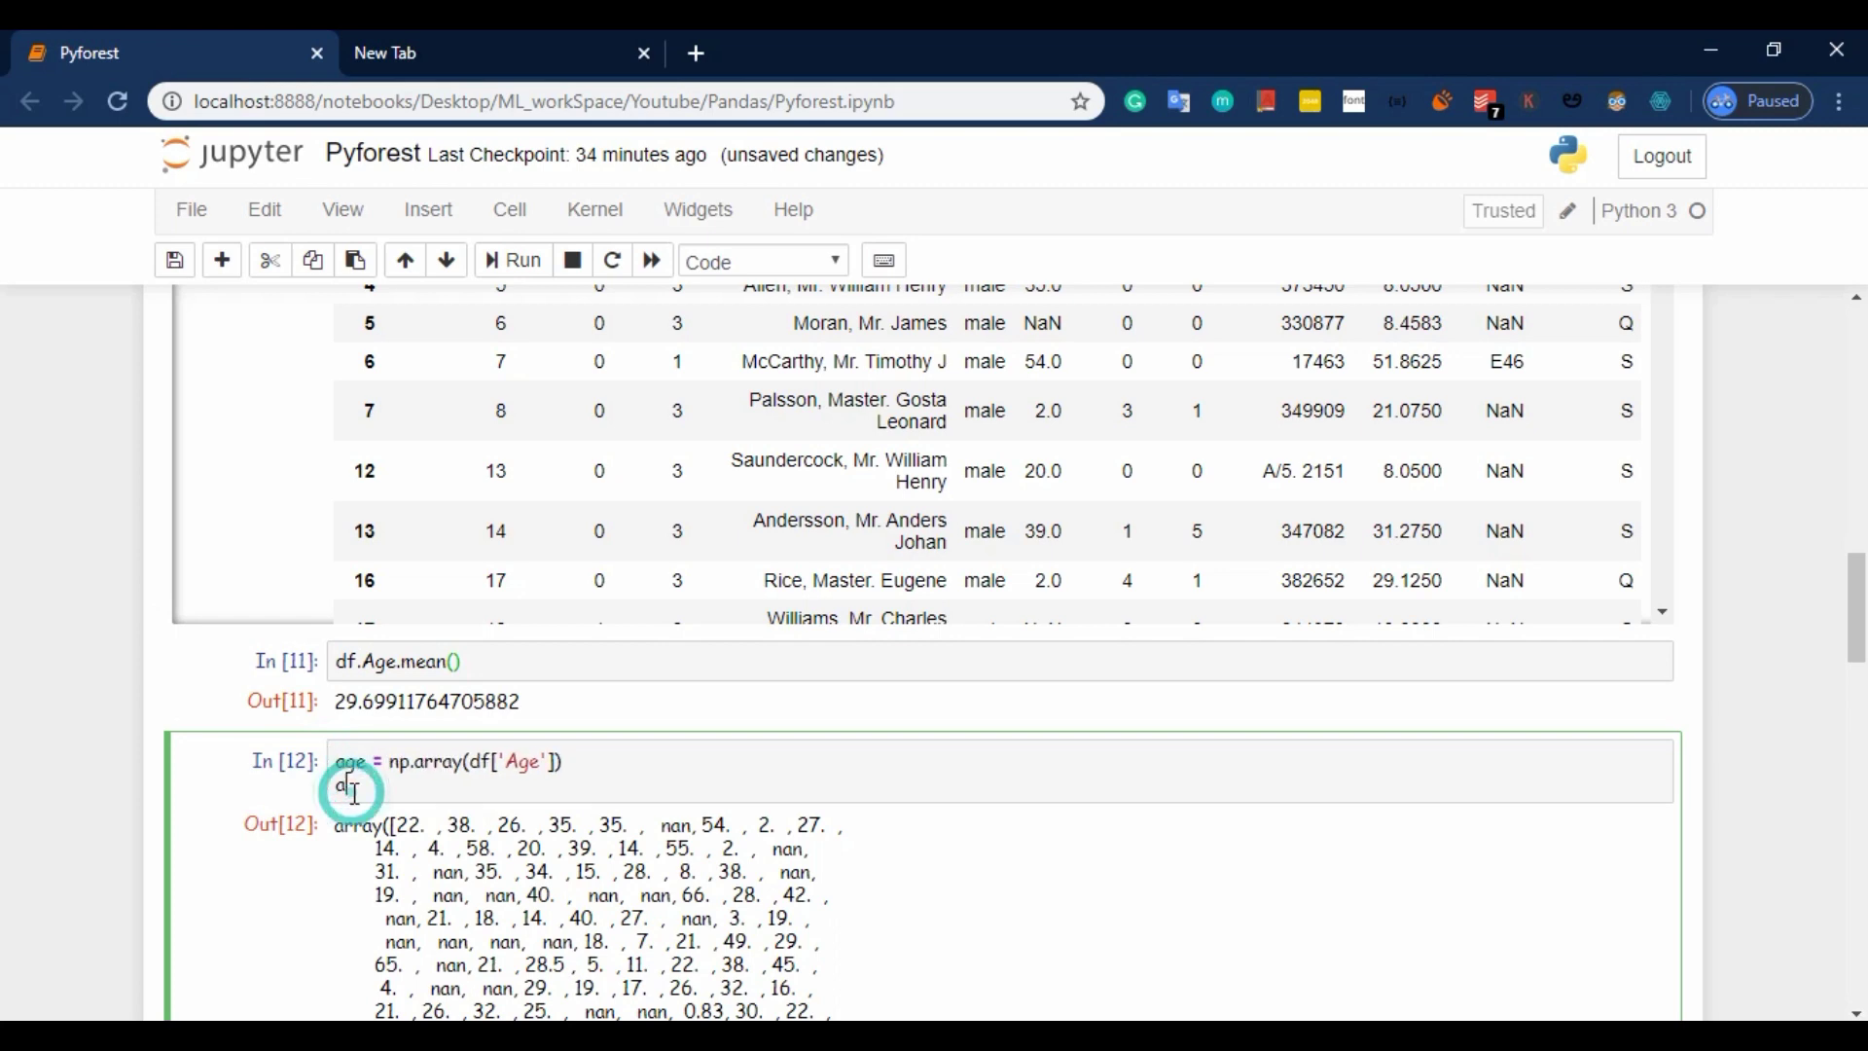
text(age)
key(shift+Return)
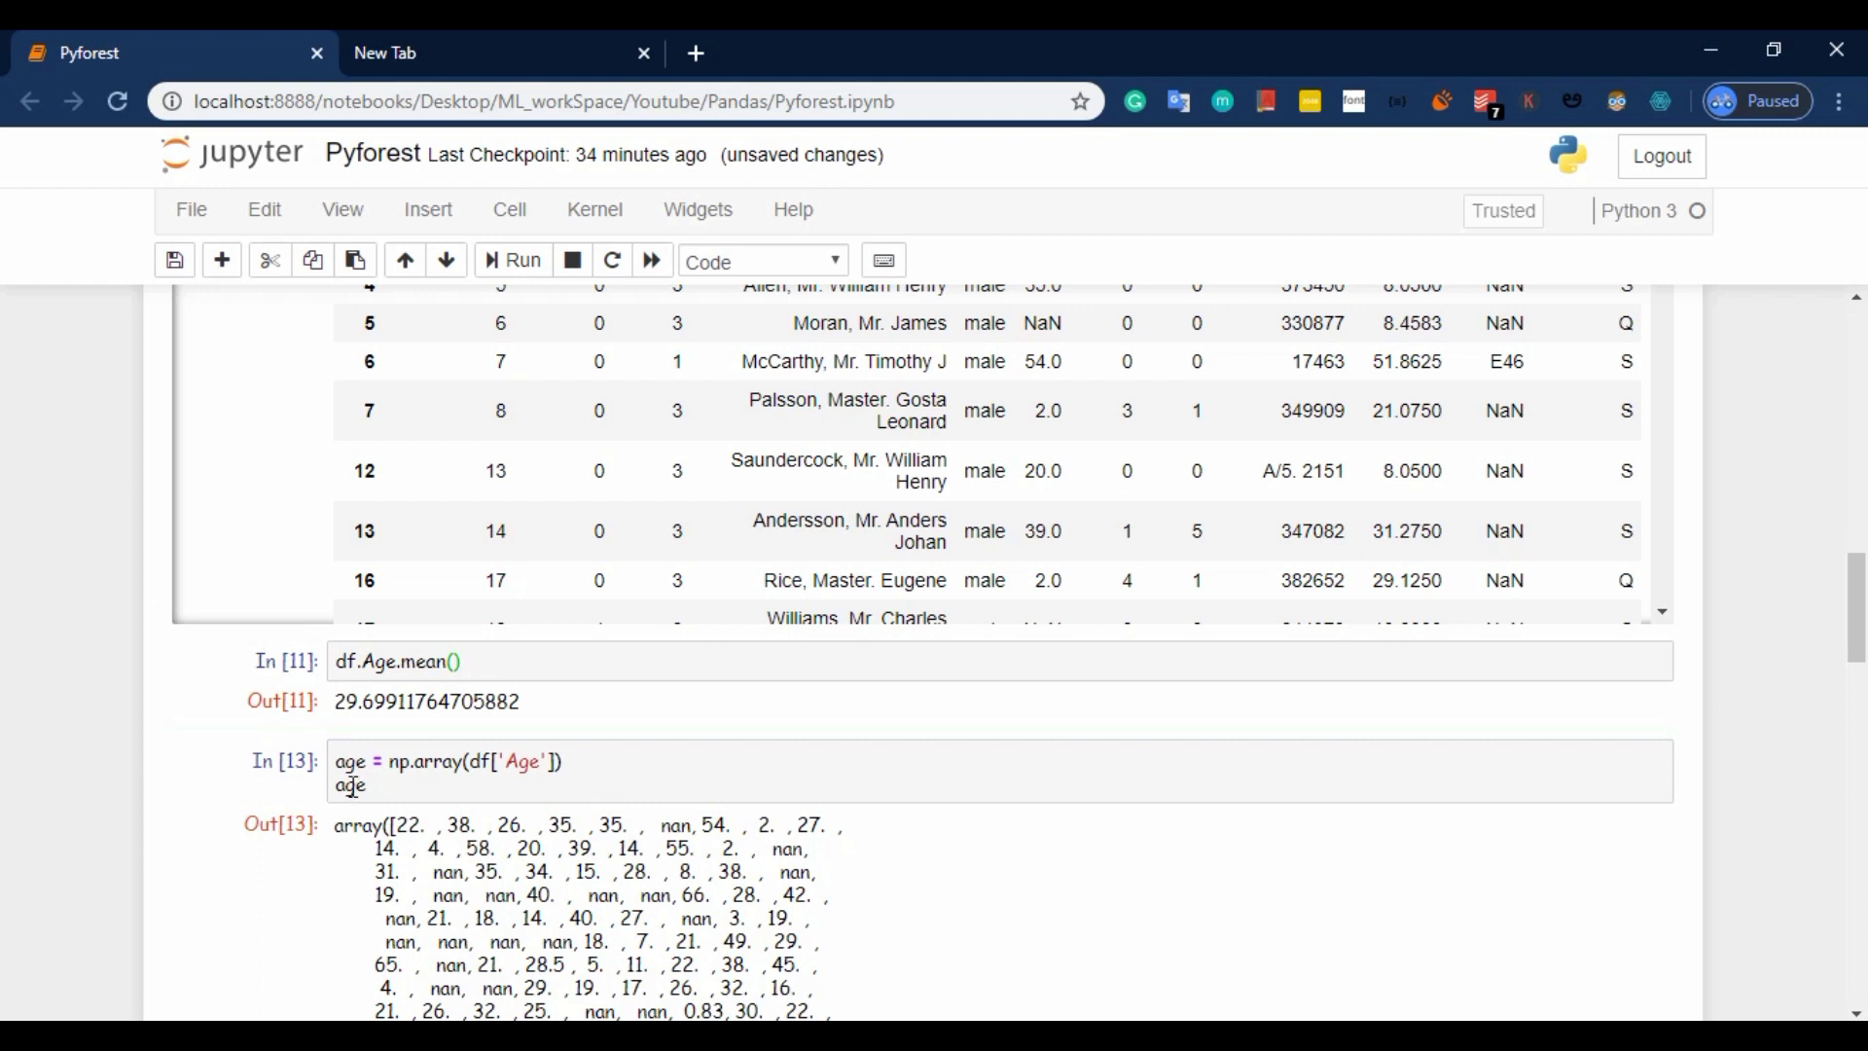
Step: Delete the display line so the age assignment runs with no output
click(382, 785)
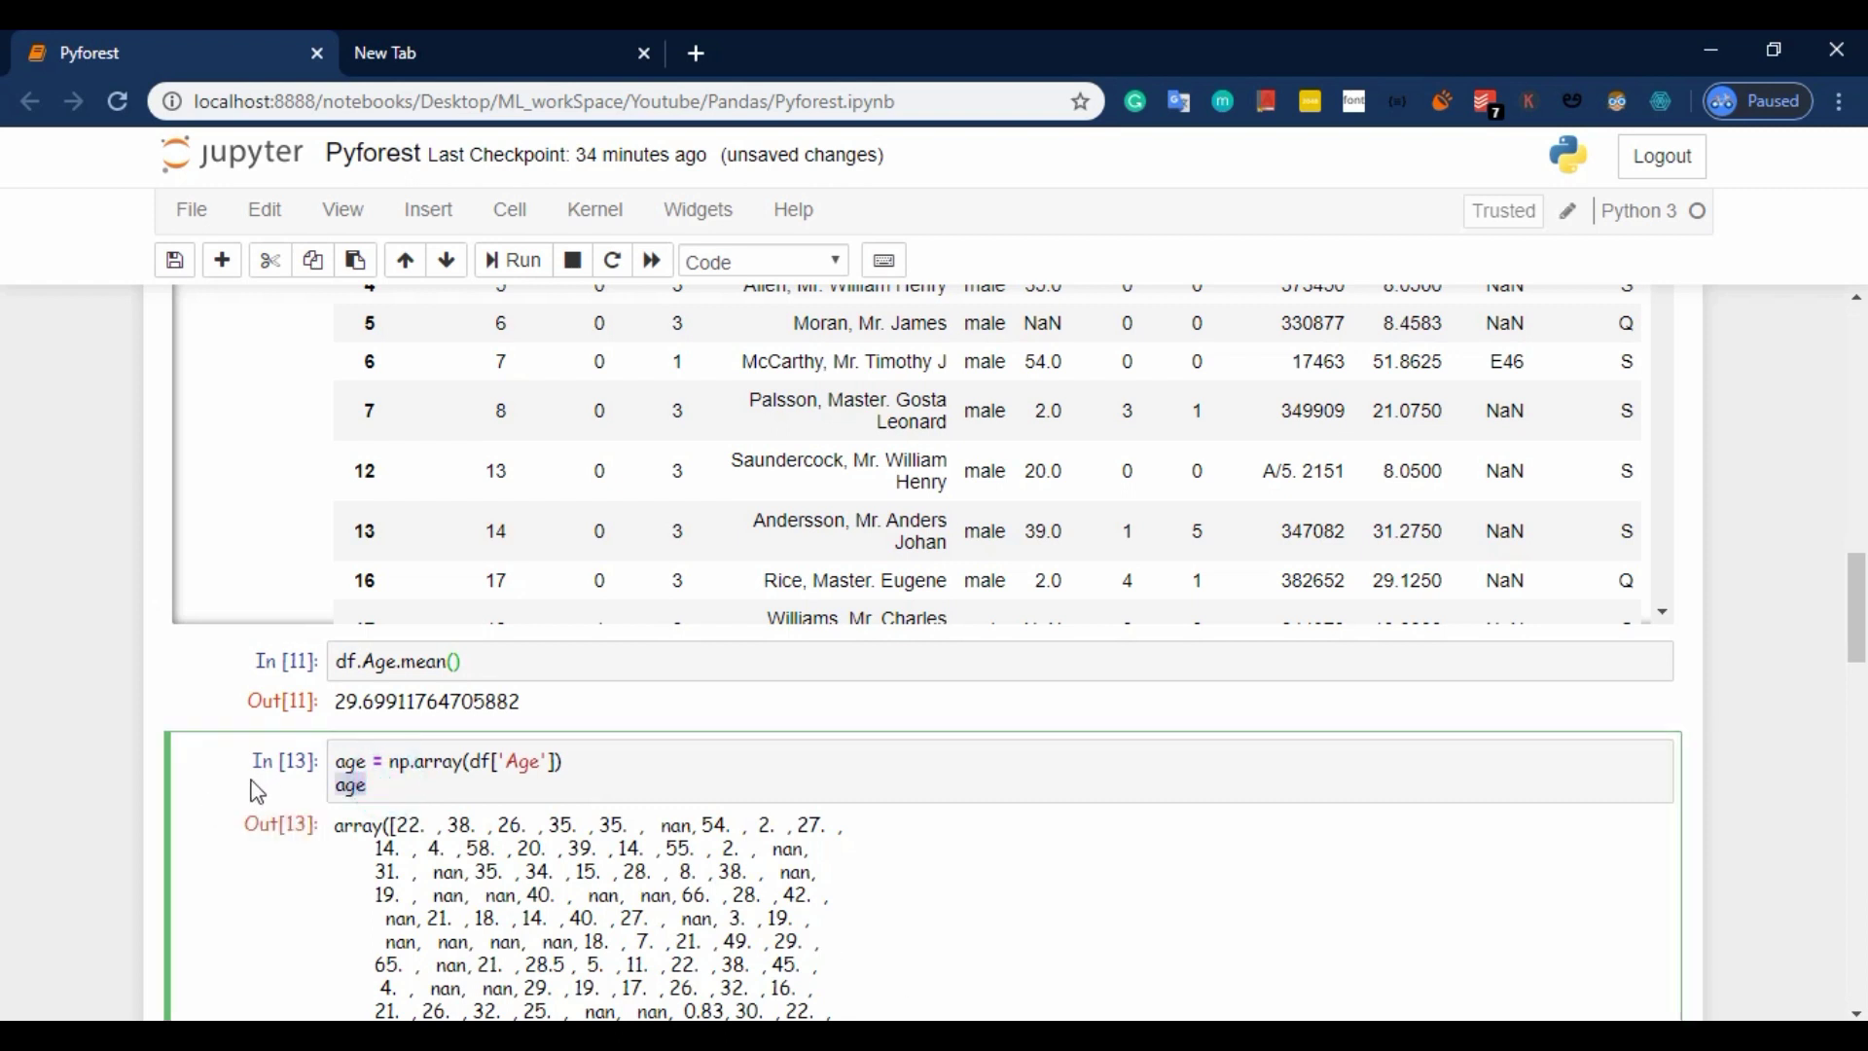
key(BackSpace)
text(ge)
text(.sh)
key(BackSpace)
key(BackSpace)
key(BackSpace)
key(BackSpace)
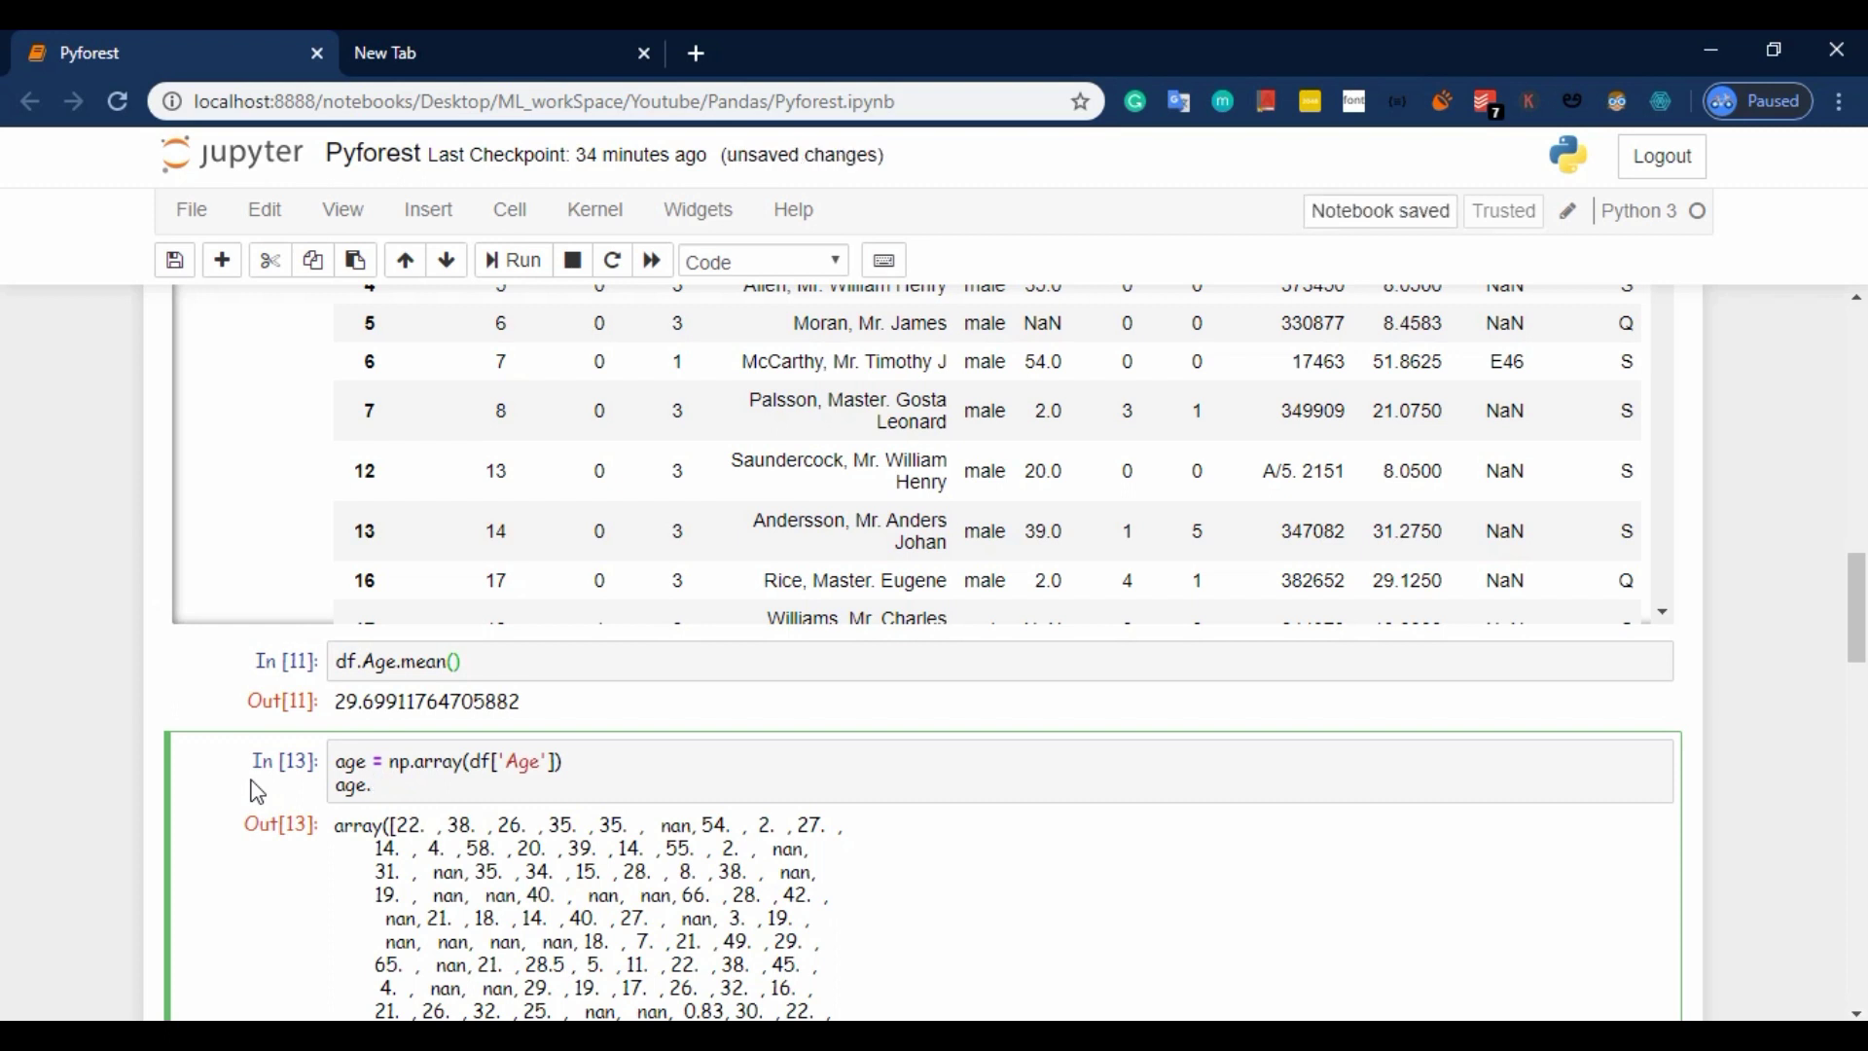
text(si)
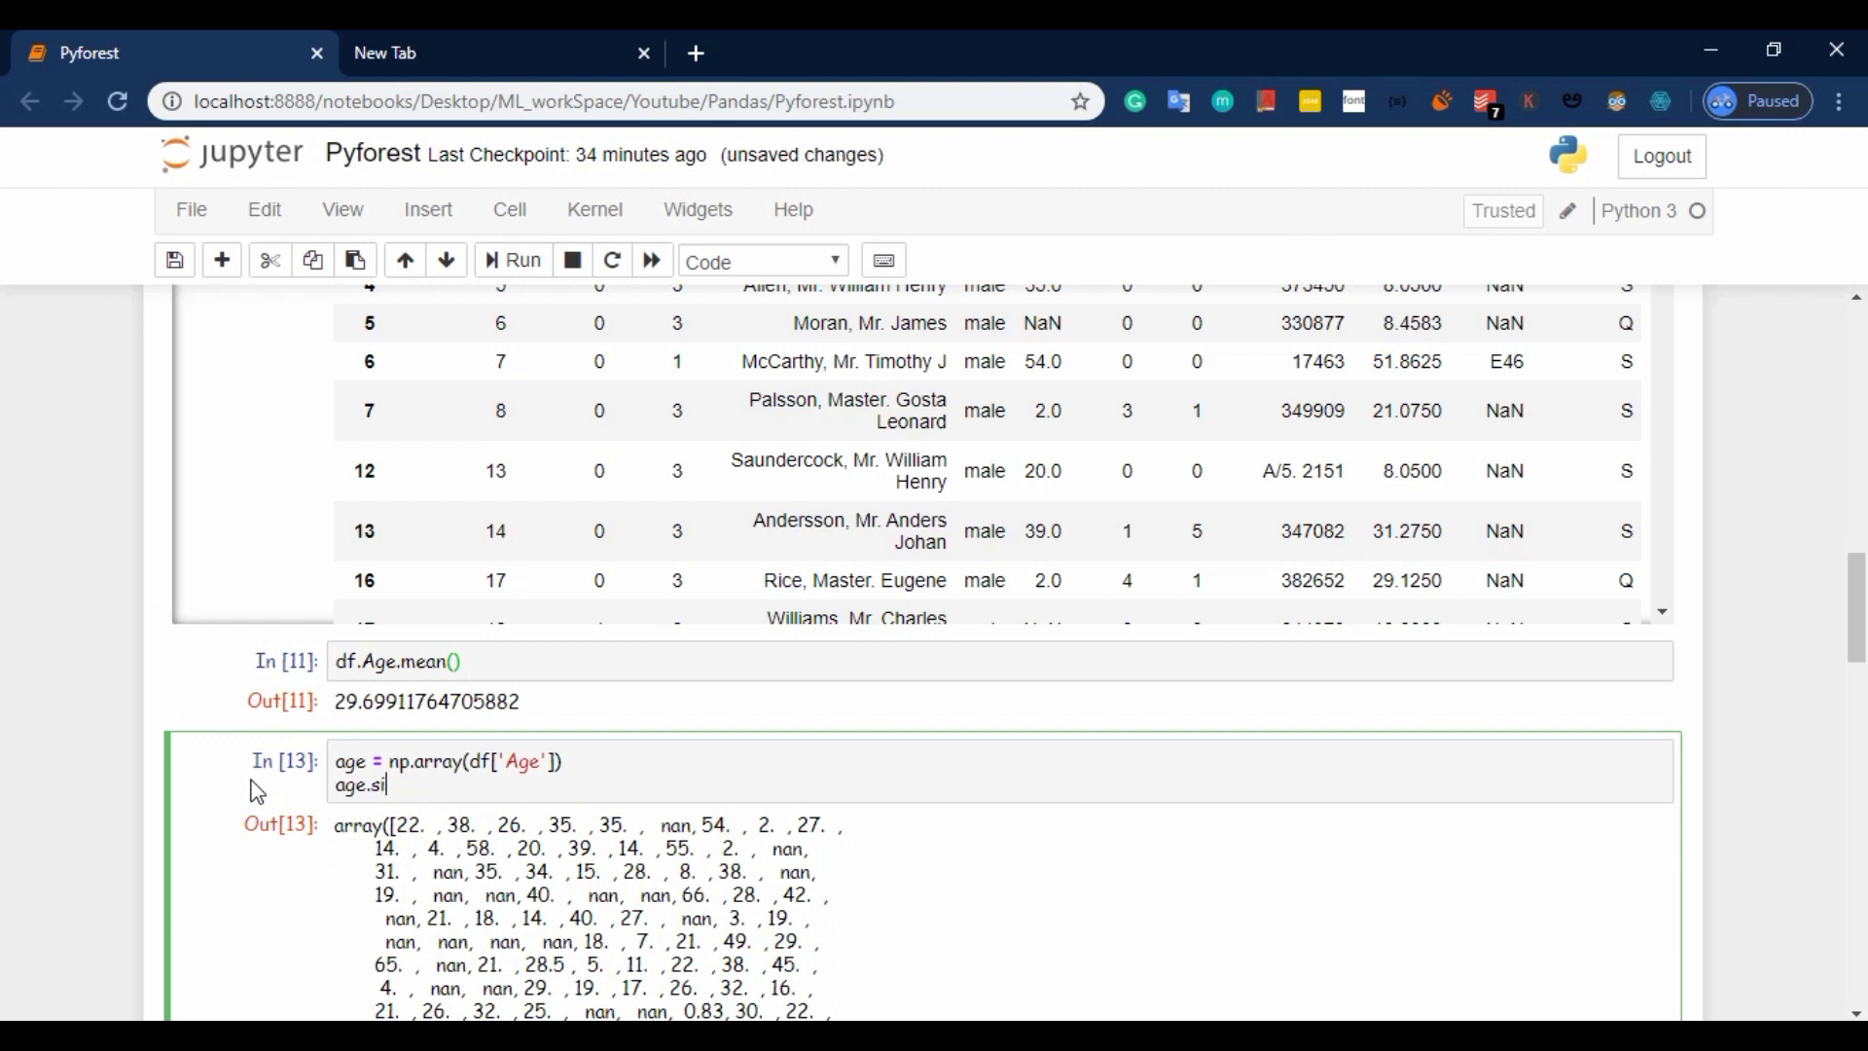
key(BackSpace)
key(BackSpace)
key(BackSpace)
key(BackSpace)
key(BackSpace)
key(shift+Return)
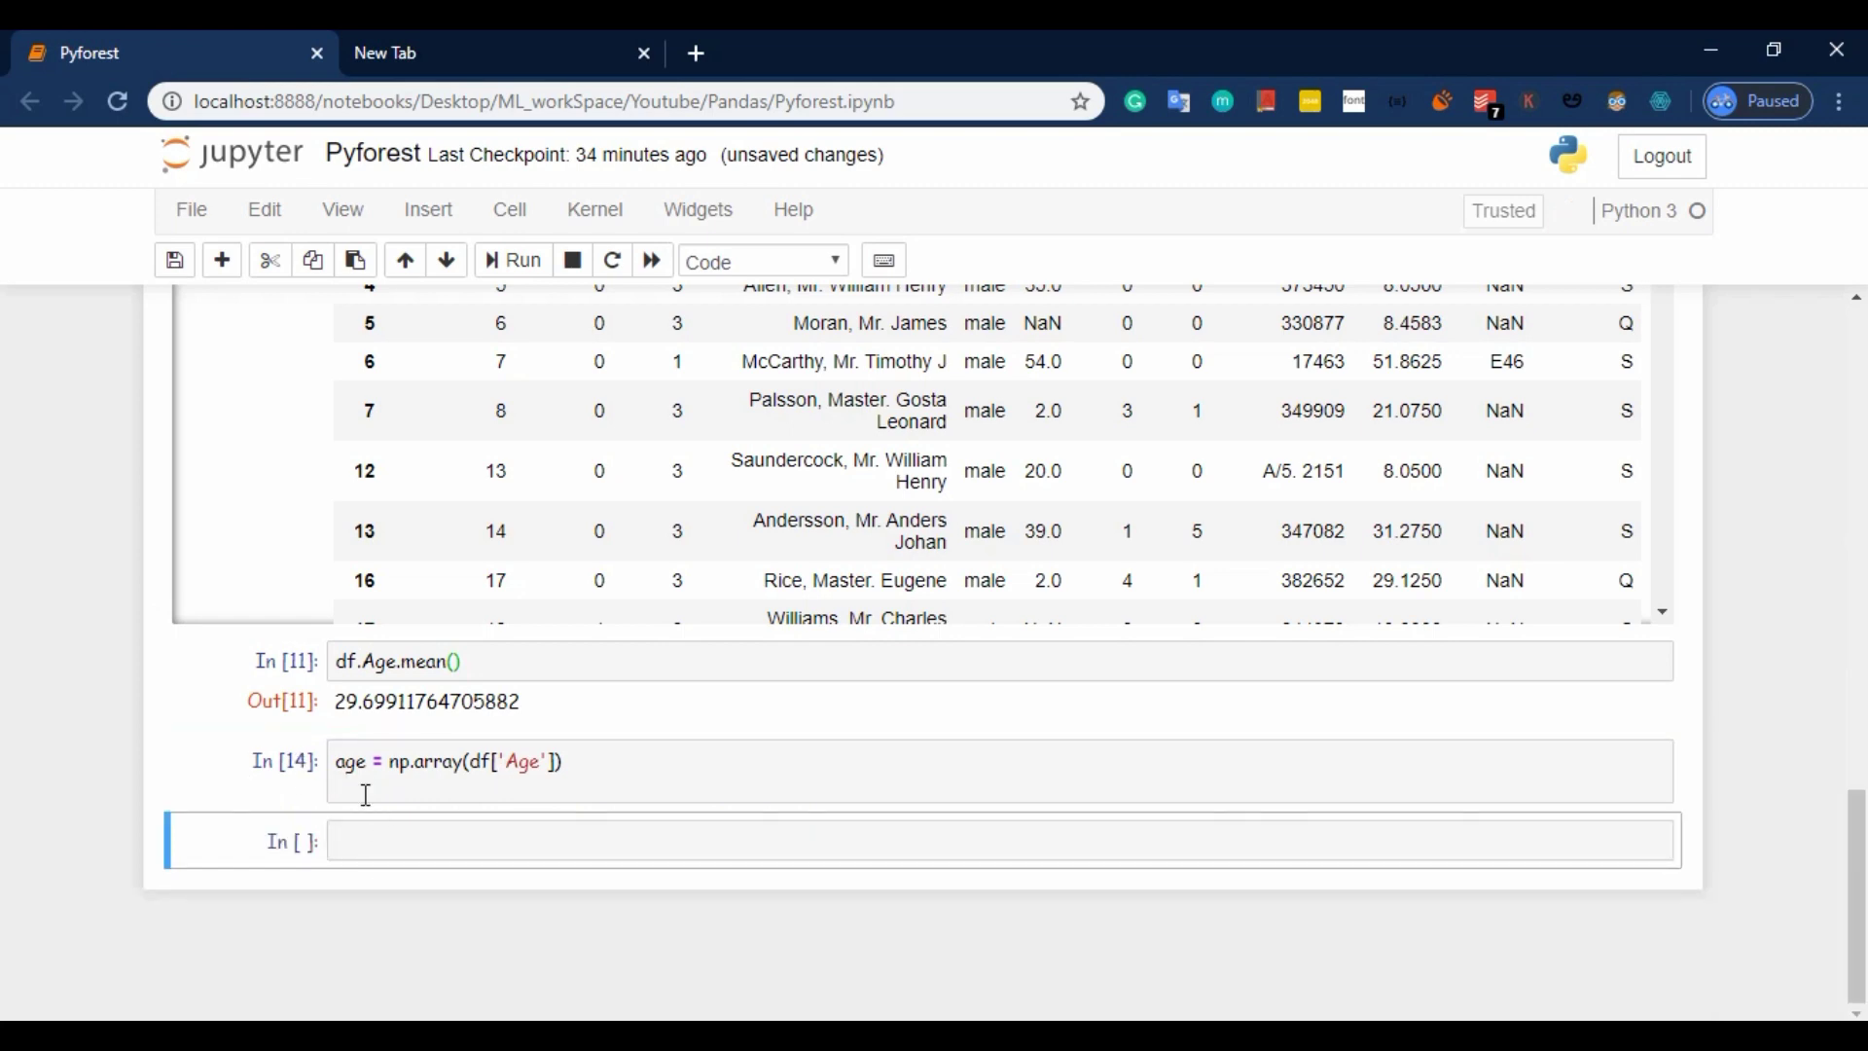
Step: Run len(age) to confirm the array holds 891 ages
click(386, 848)
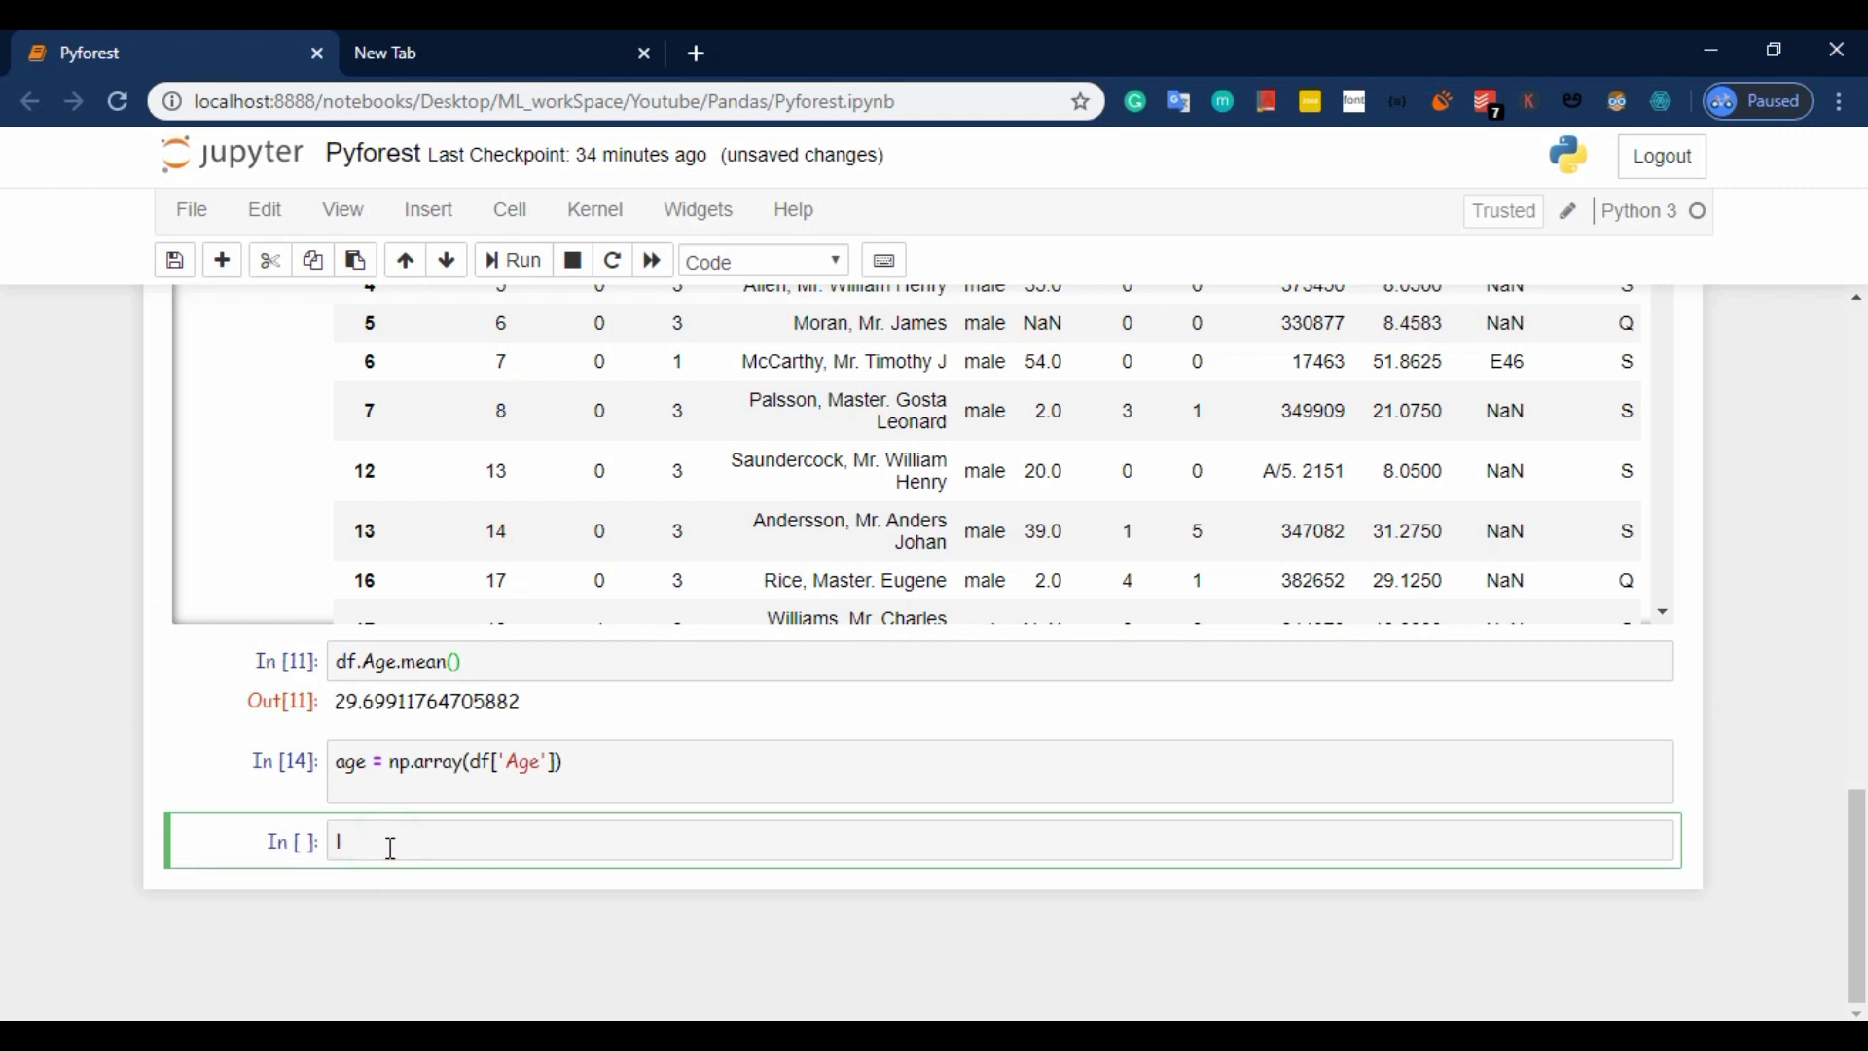
text(plt)
key(BackSpace)
key(BackSpace)
key(BackSpace)
text(len()
text(age)
key(shift+Return)
key(shift+Return)
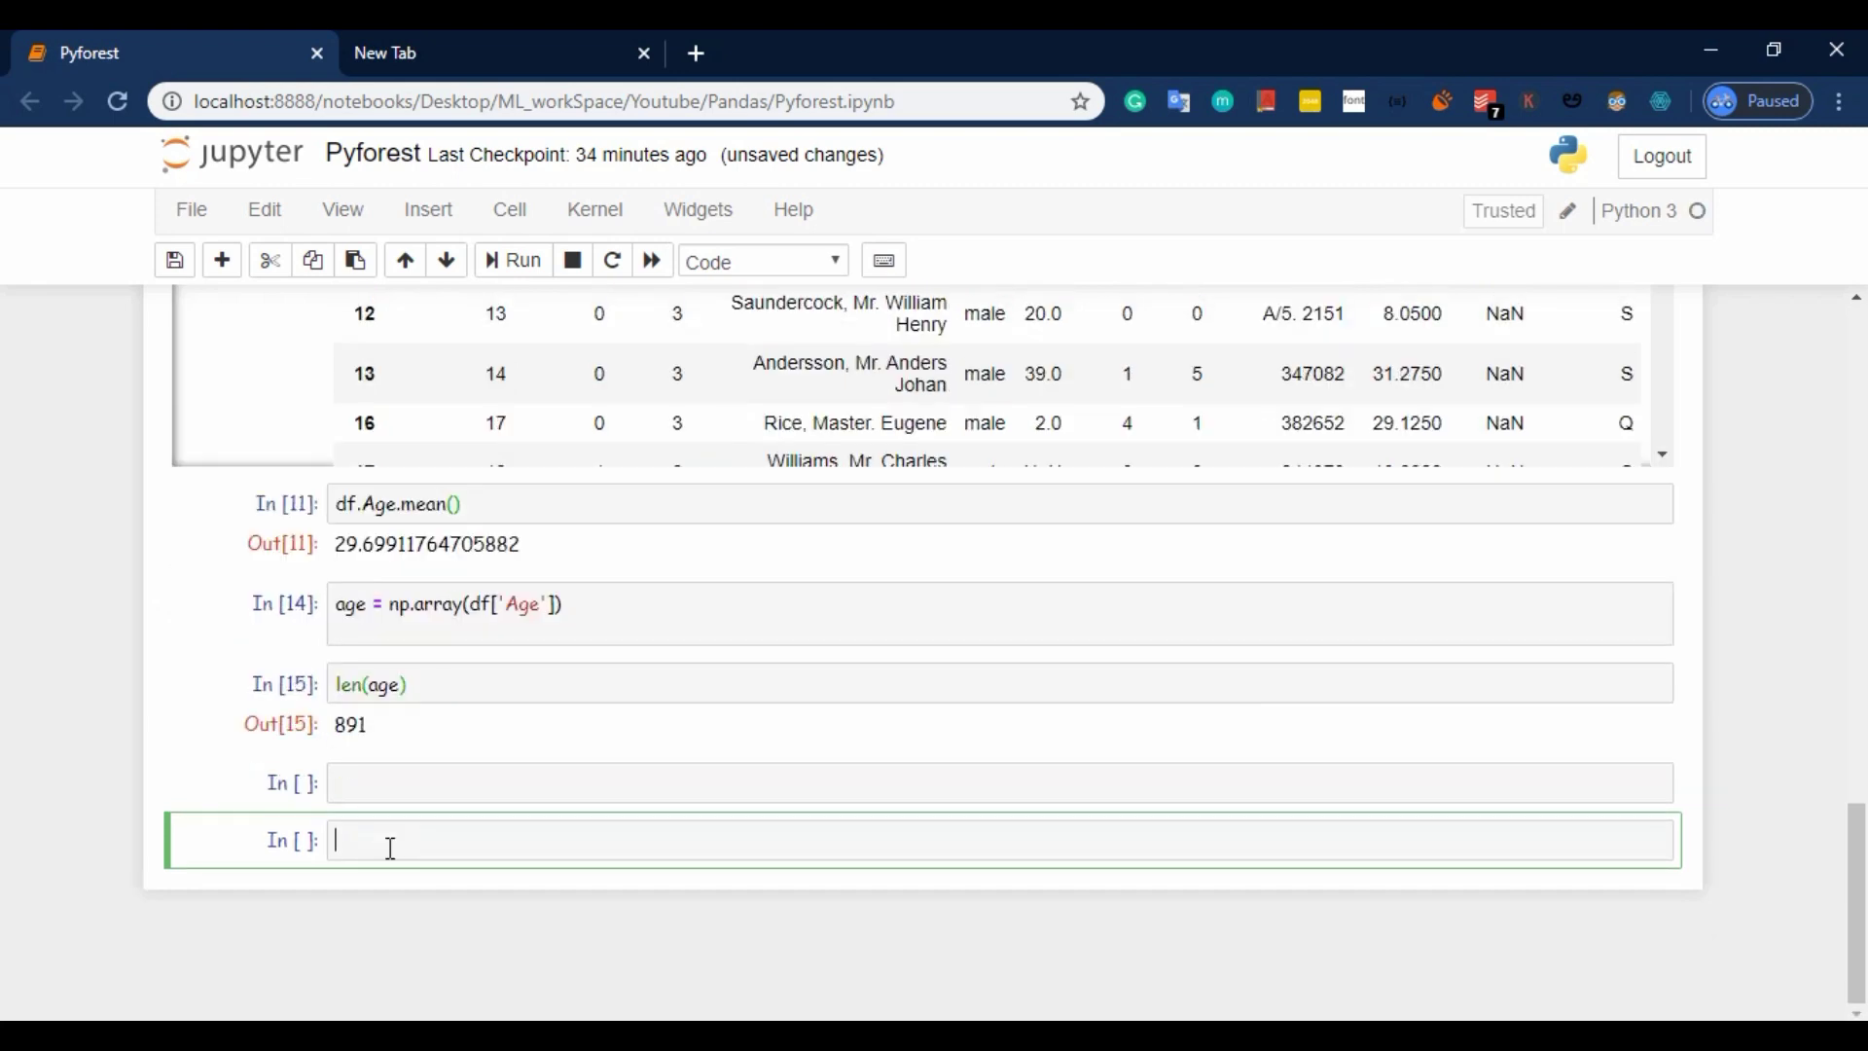
click(408, 784)
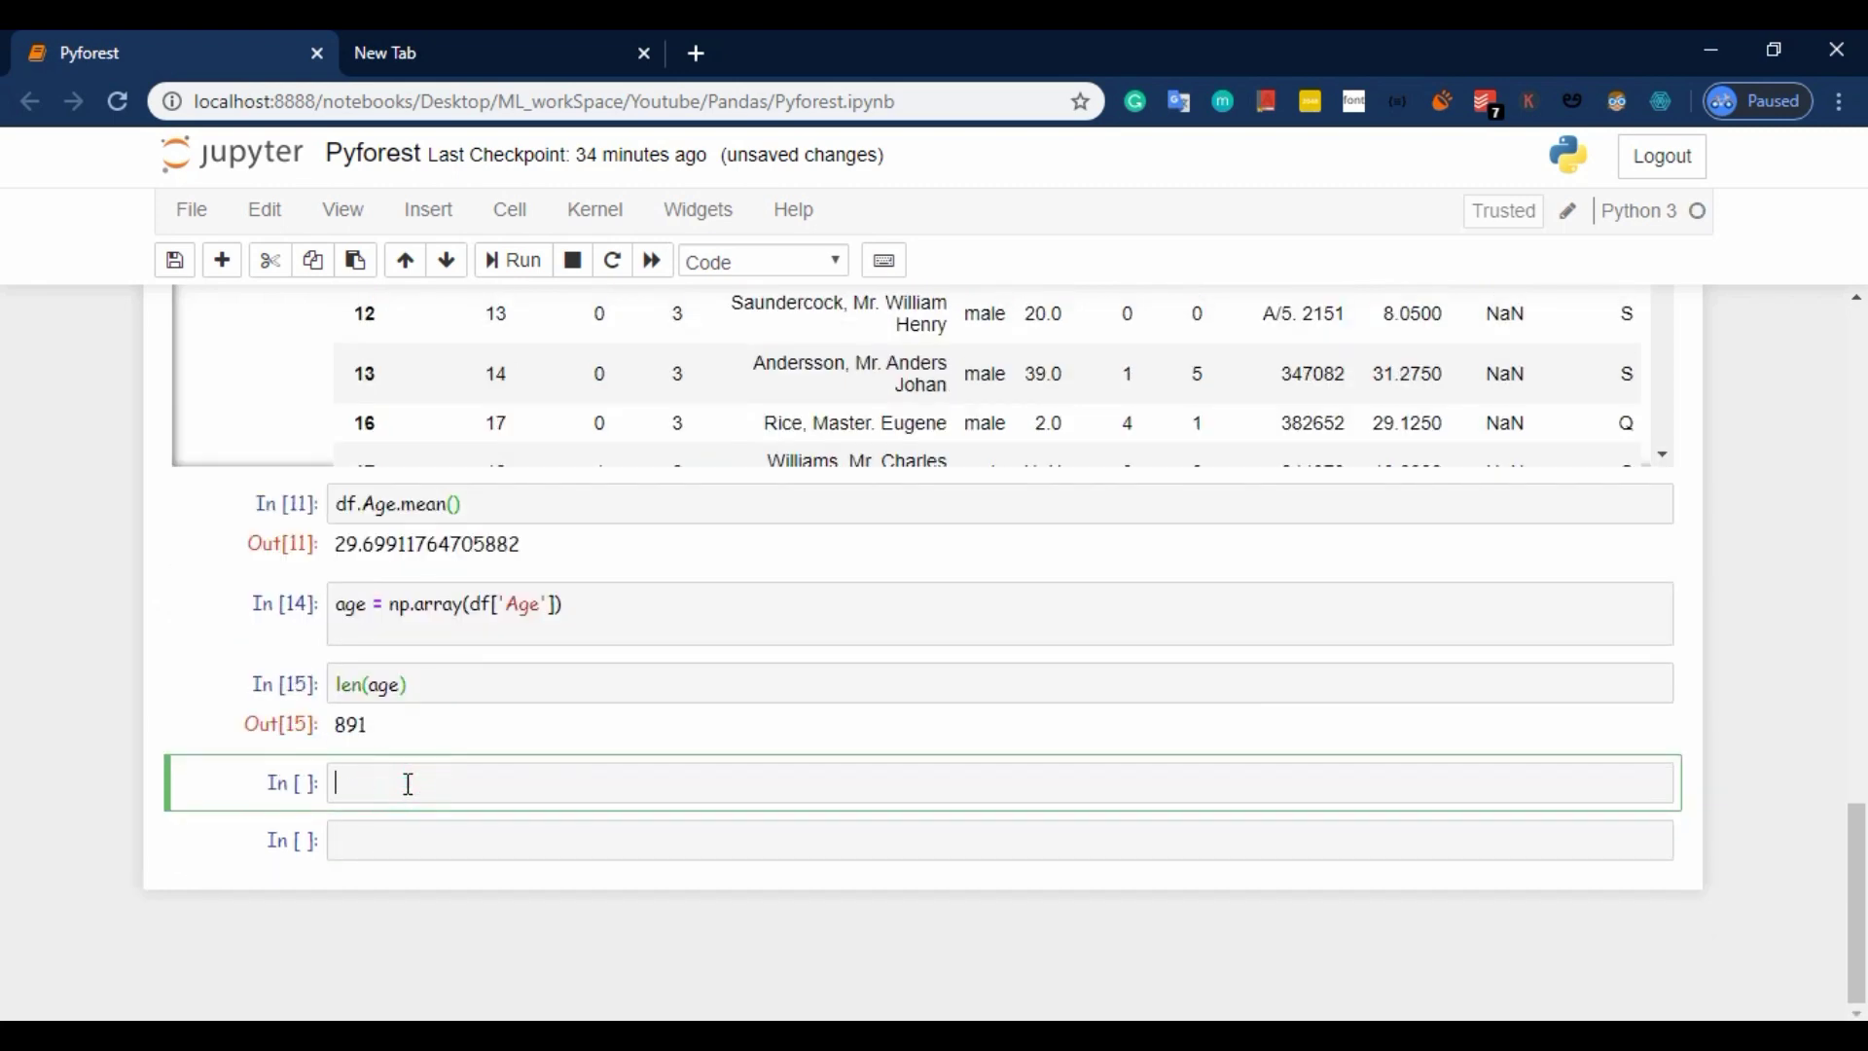
text(n= )
text(x =)
text(.ara)
text(nge()
text(8)
text(91)
Step: Write x = np.arange(891), y = age, a green plt.scatter(x,y) and plt.show(), and run it
key(Return)
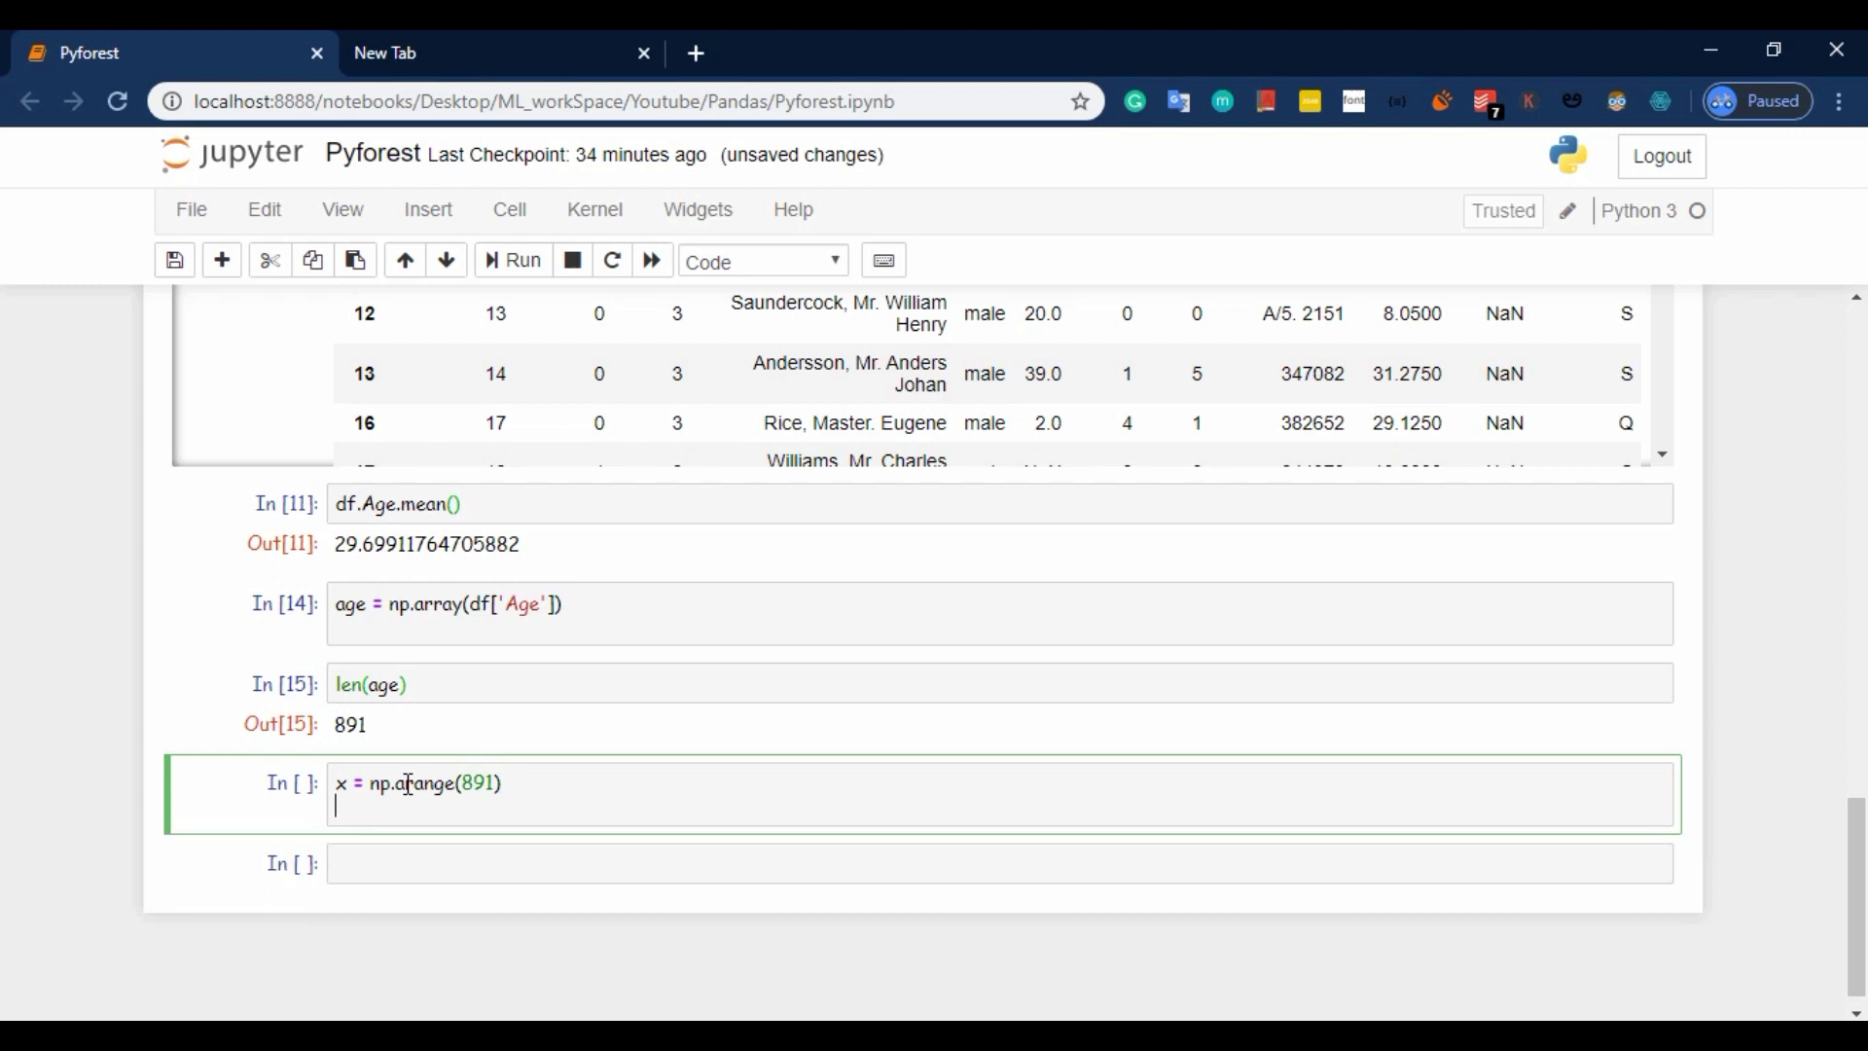
text(y =age)
key(Return)
text(plt)
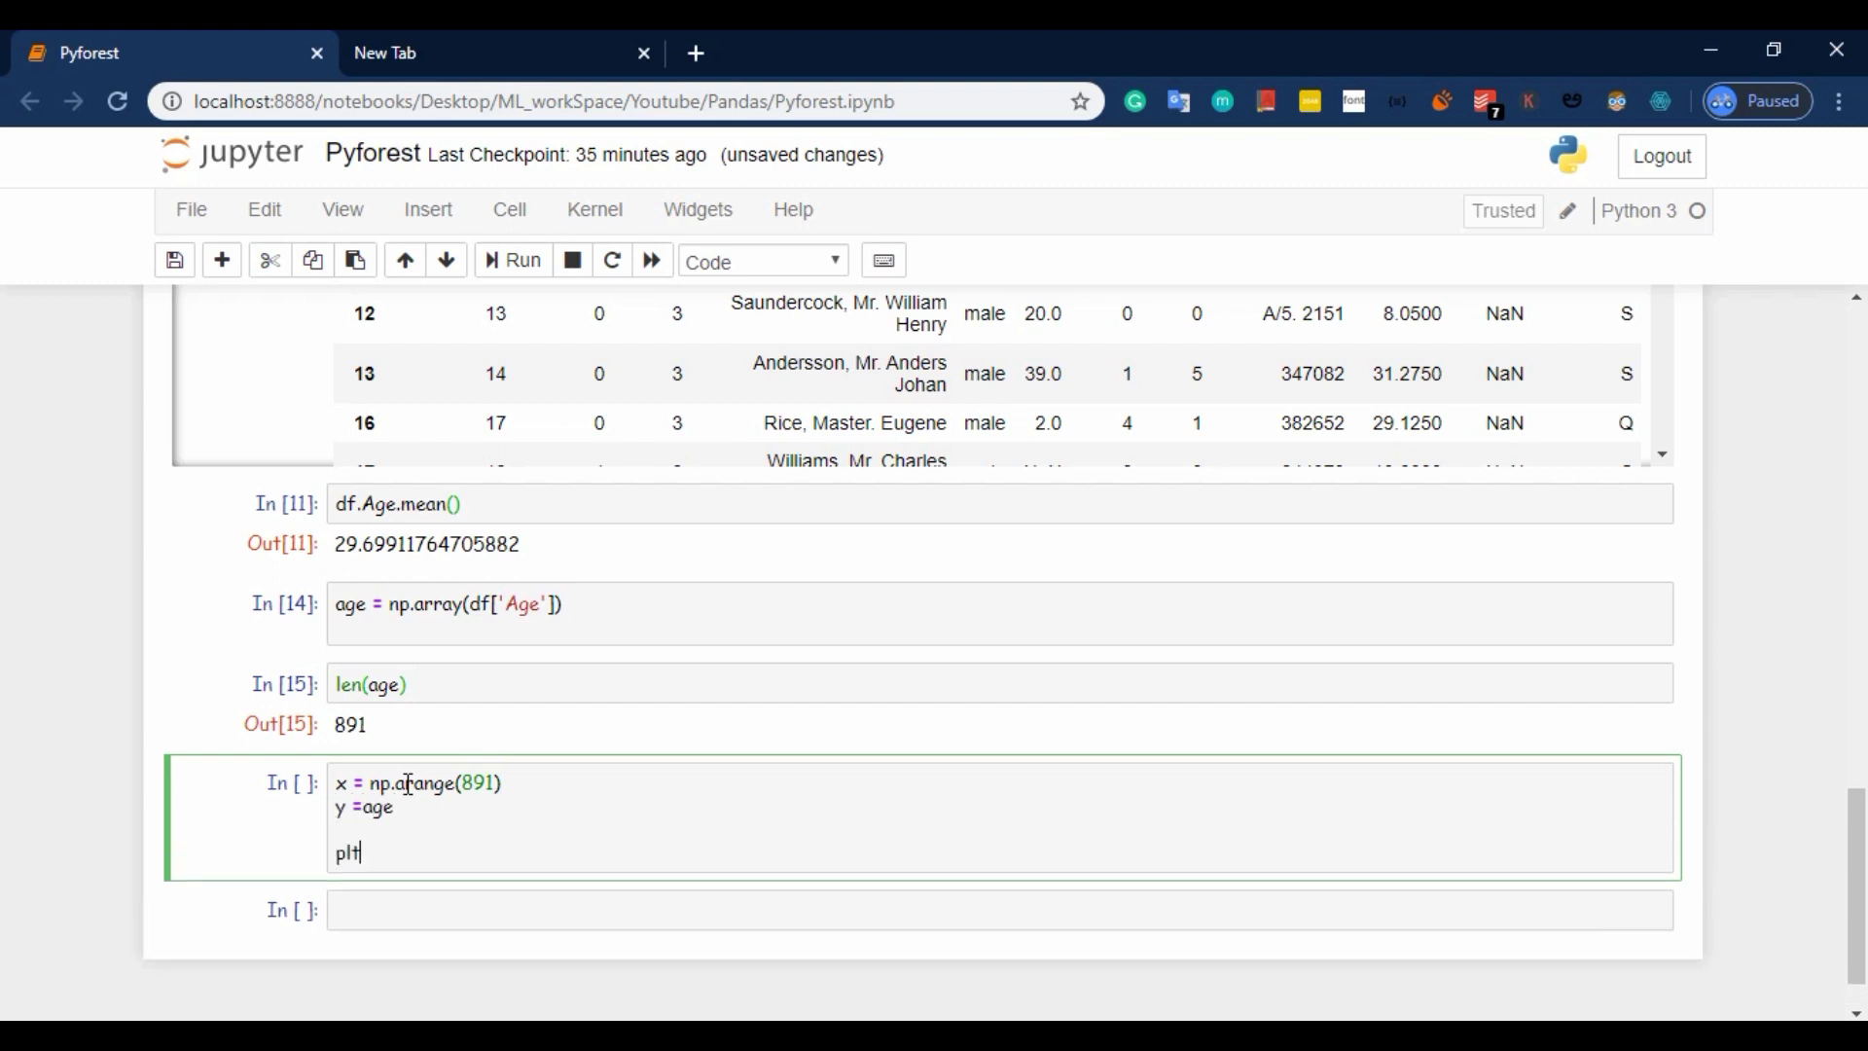
text(.scaa)
key(BackSpace)
key(Down)
key(Return)
text(xm)
key(BackSpace)
text(,y)
text(,color=)
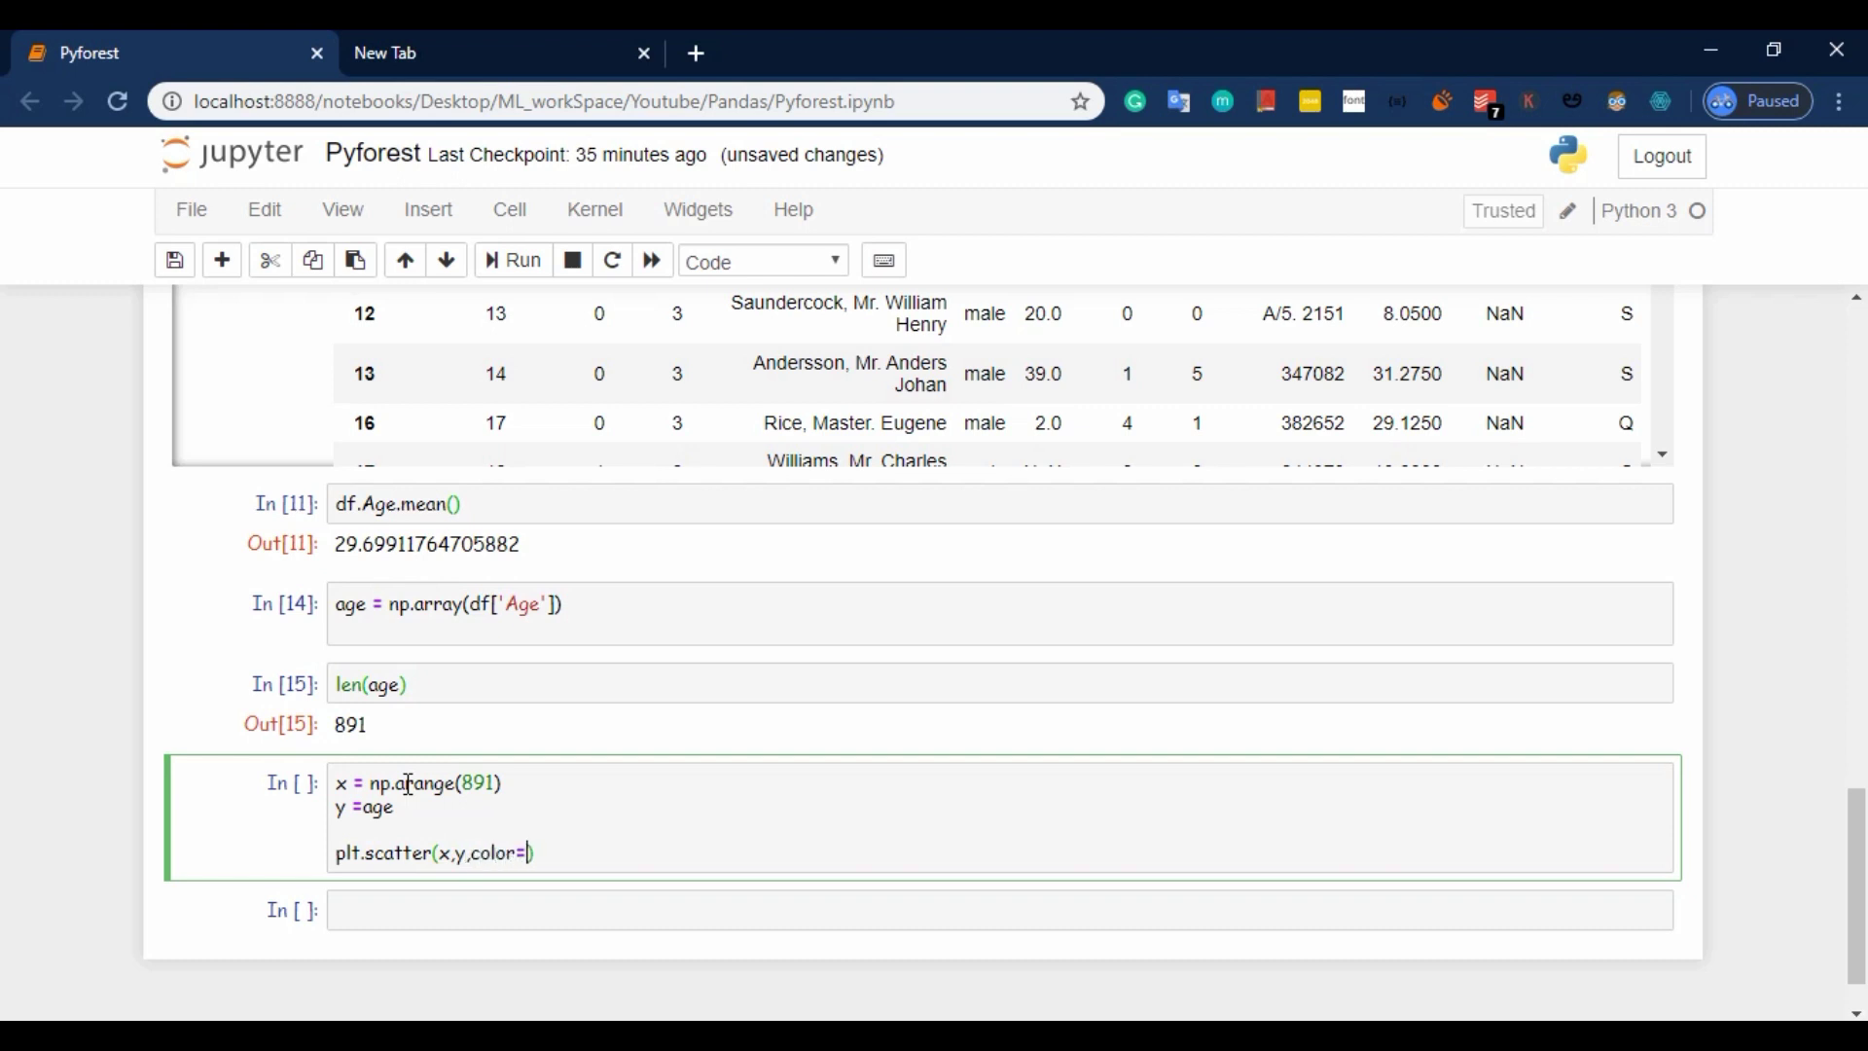
text('g)
key(Return)
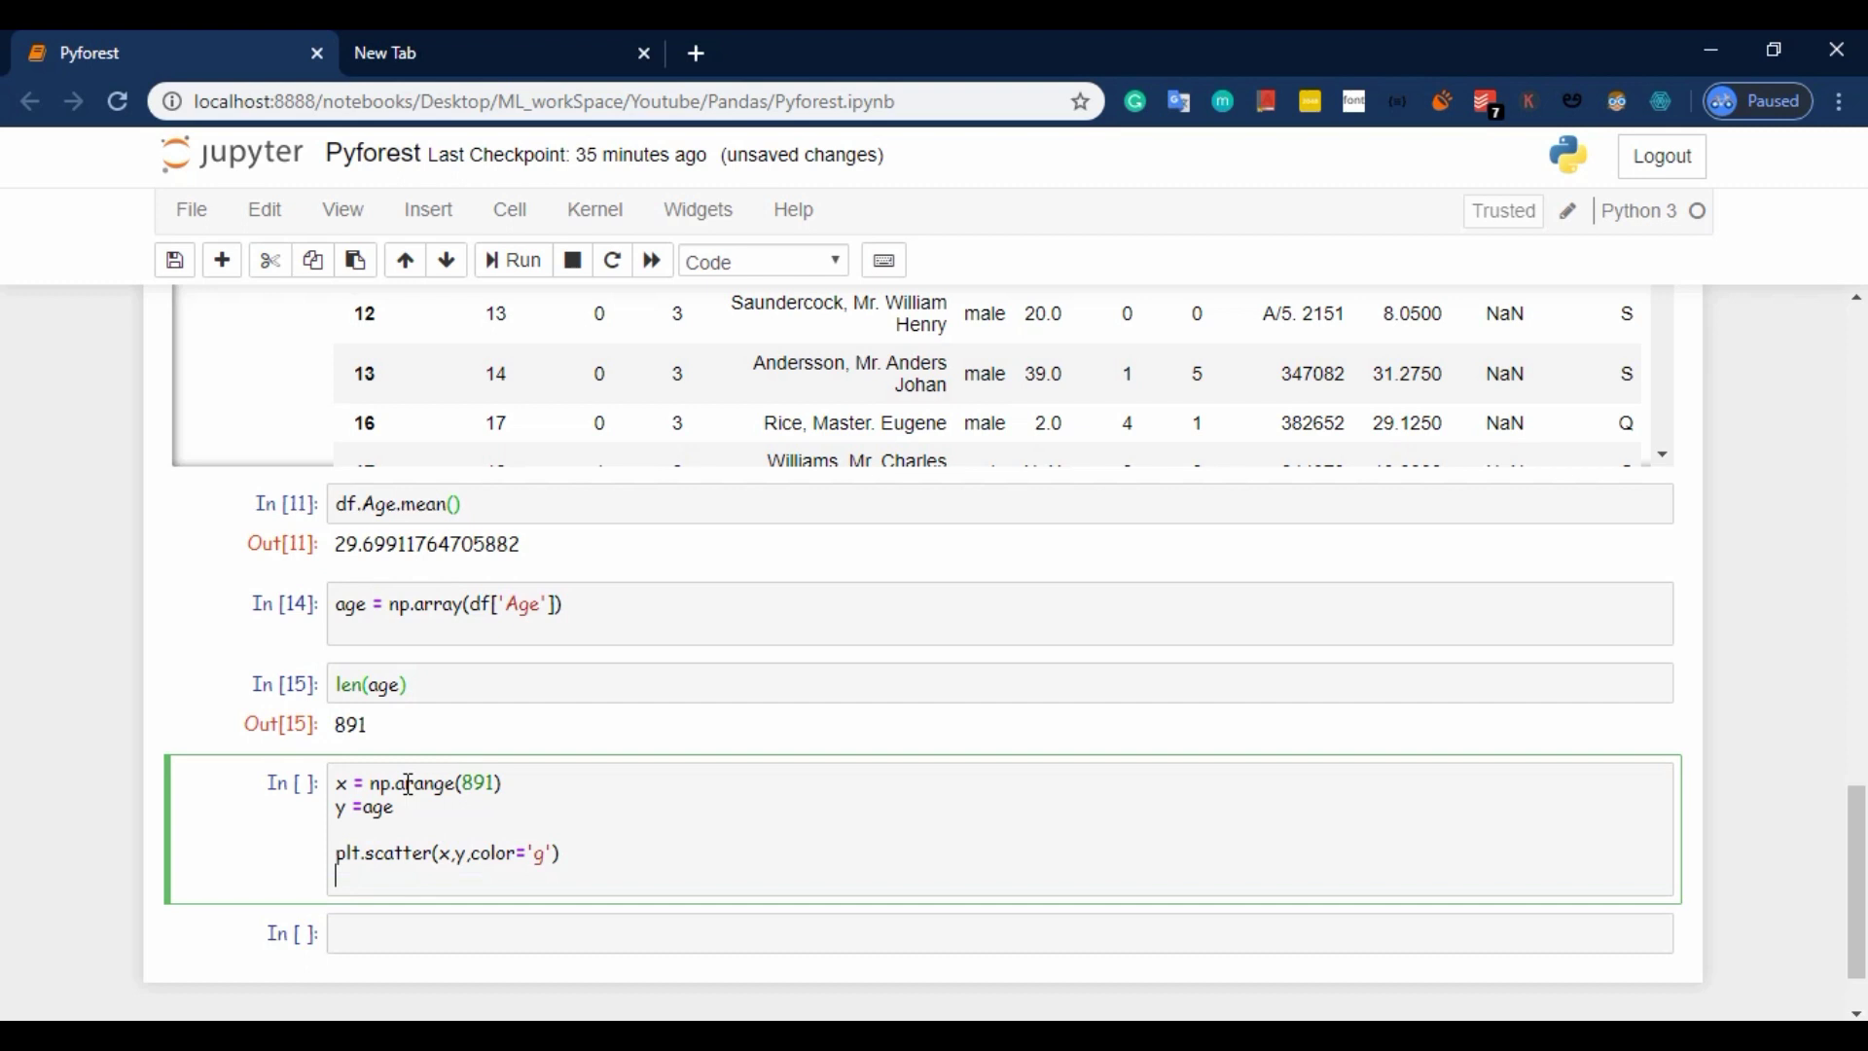
text(plt.show()
key(shift+Return)
scroll(660, 624, down, 3)
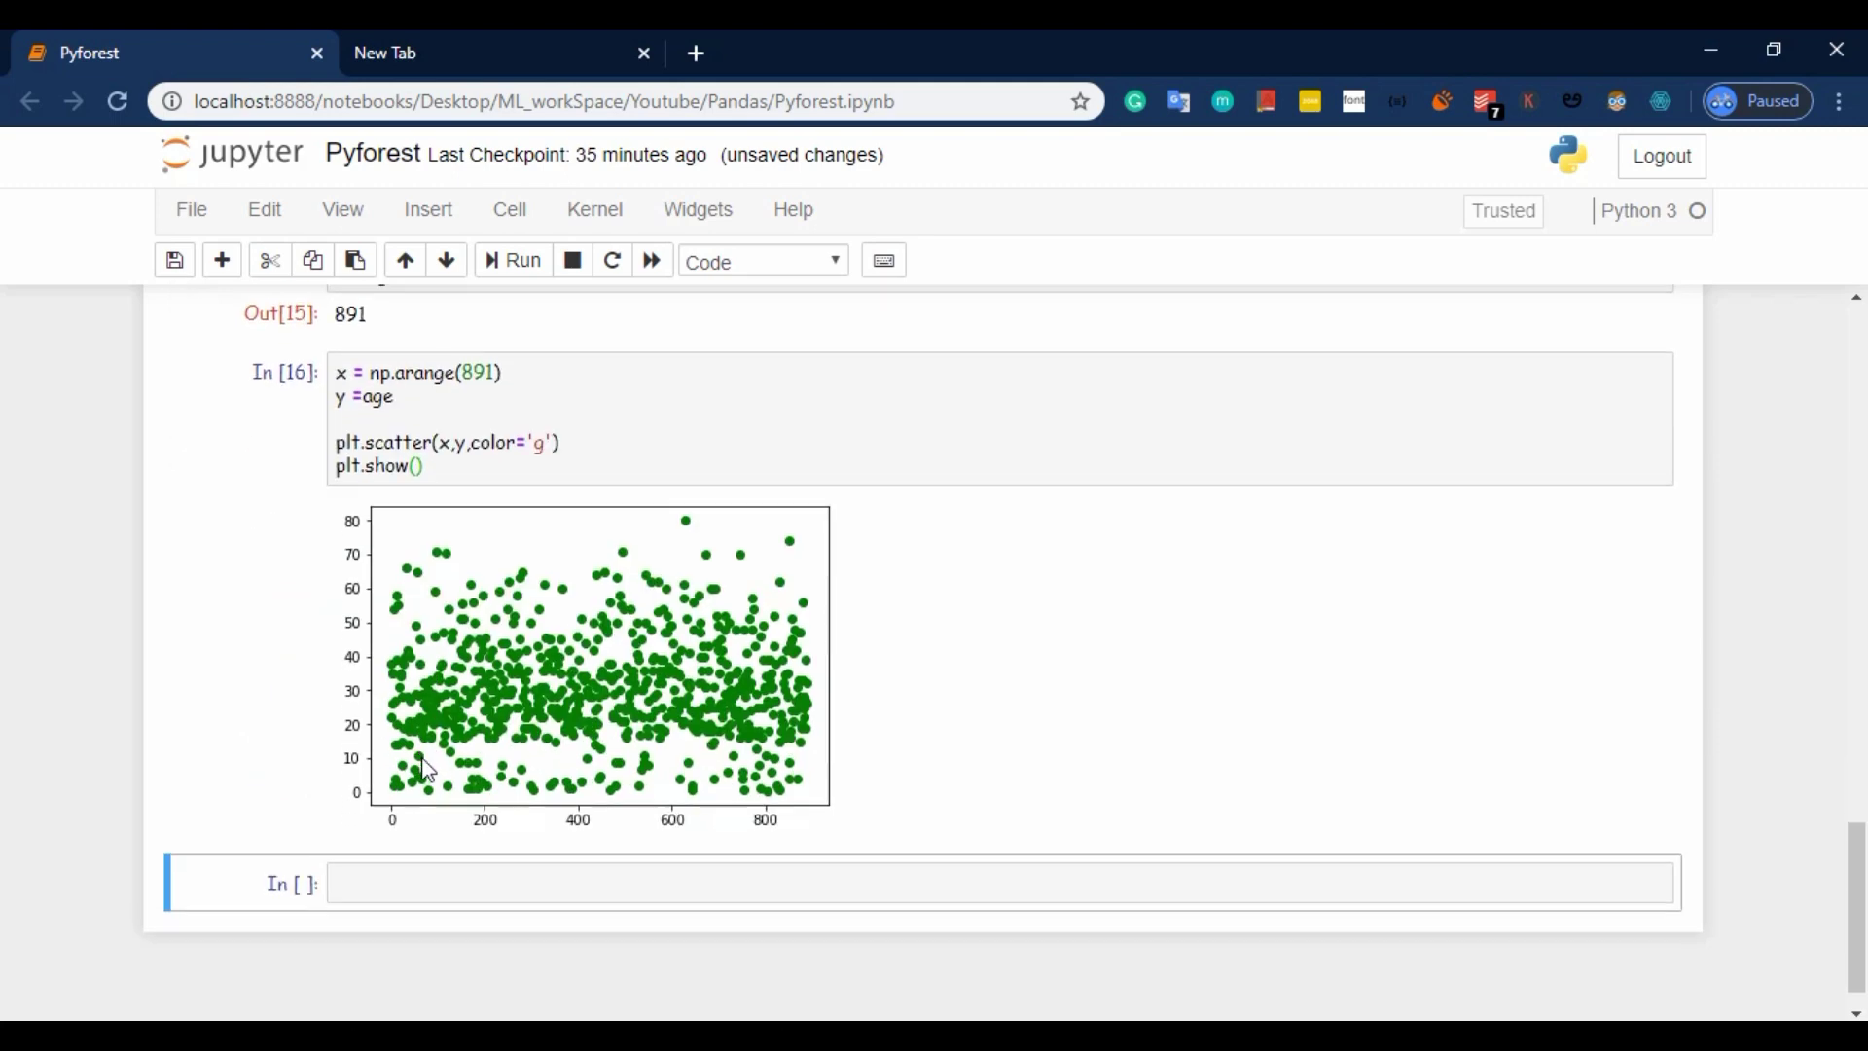
Step: Change the scatter colour from green 'g' to magenta 'm' and rerun the cell
double_click(540, 443)
key(BackSpace)
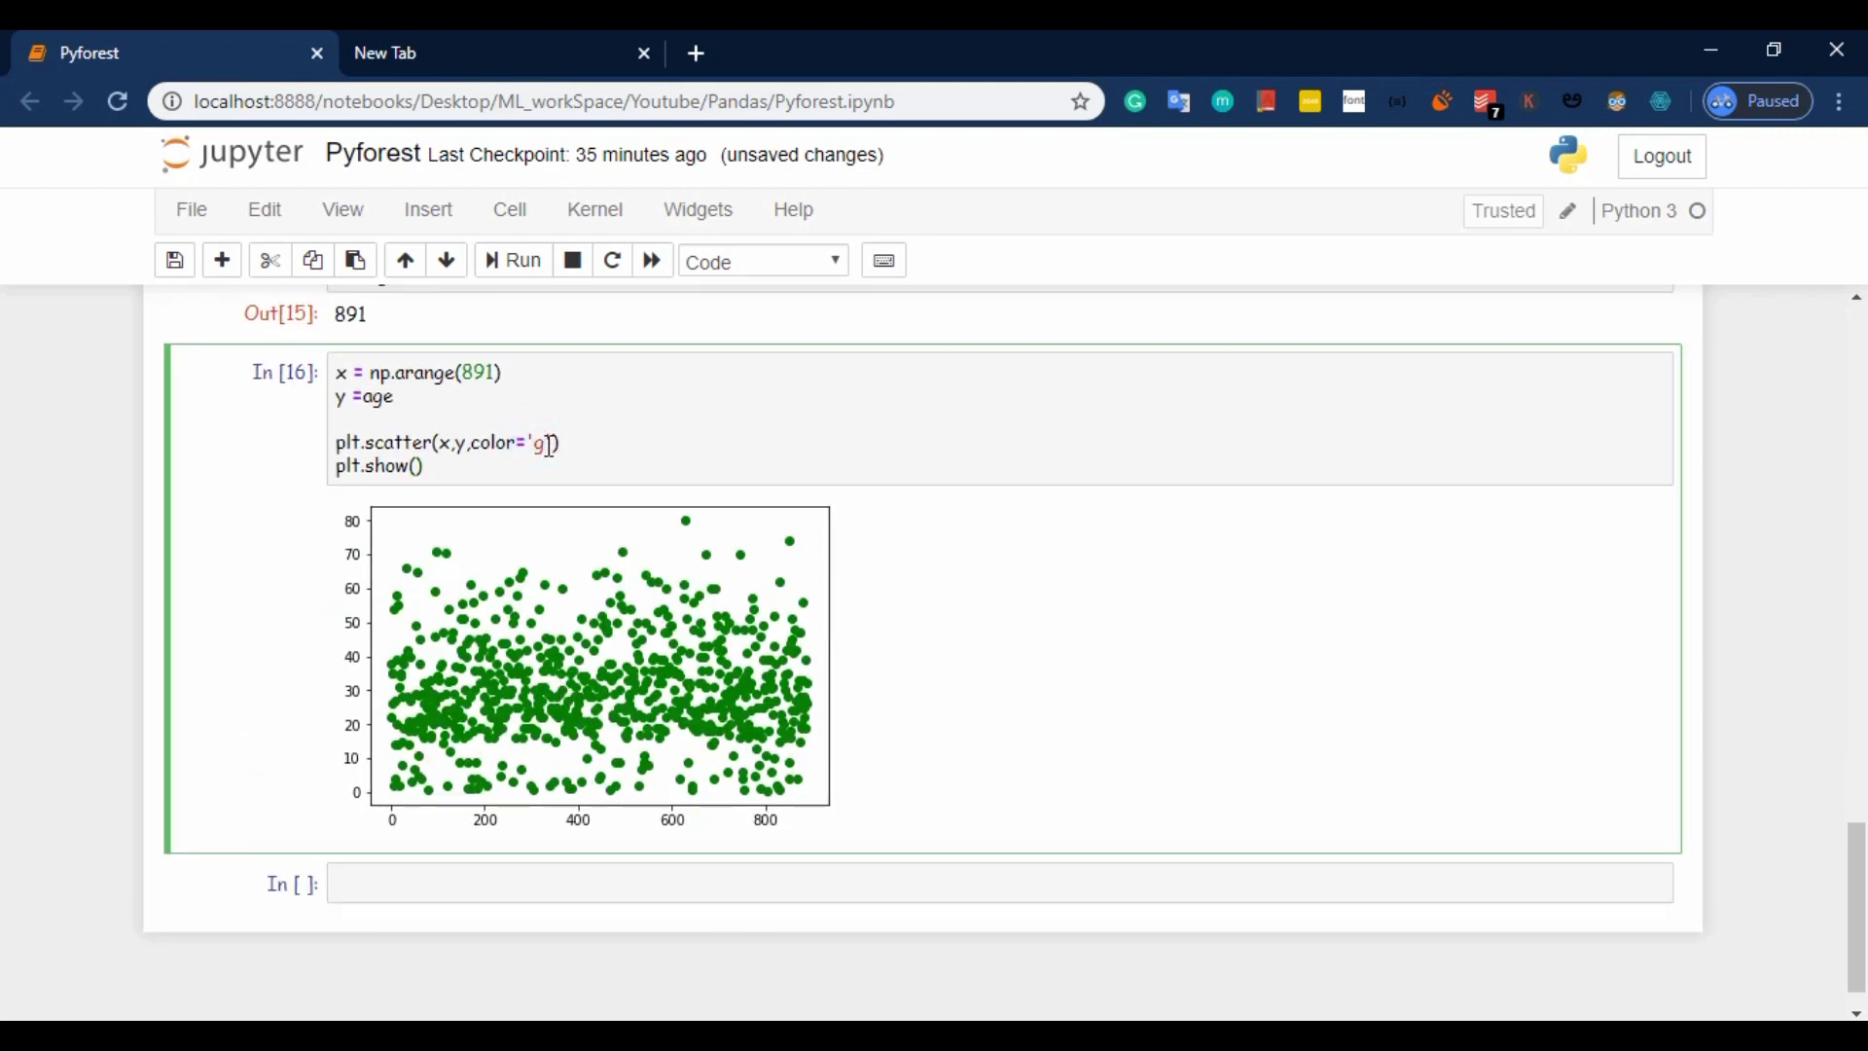
text(m)
key(shift+Return)
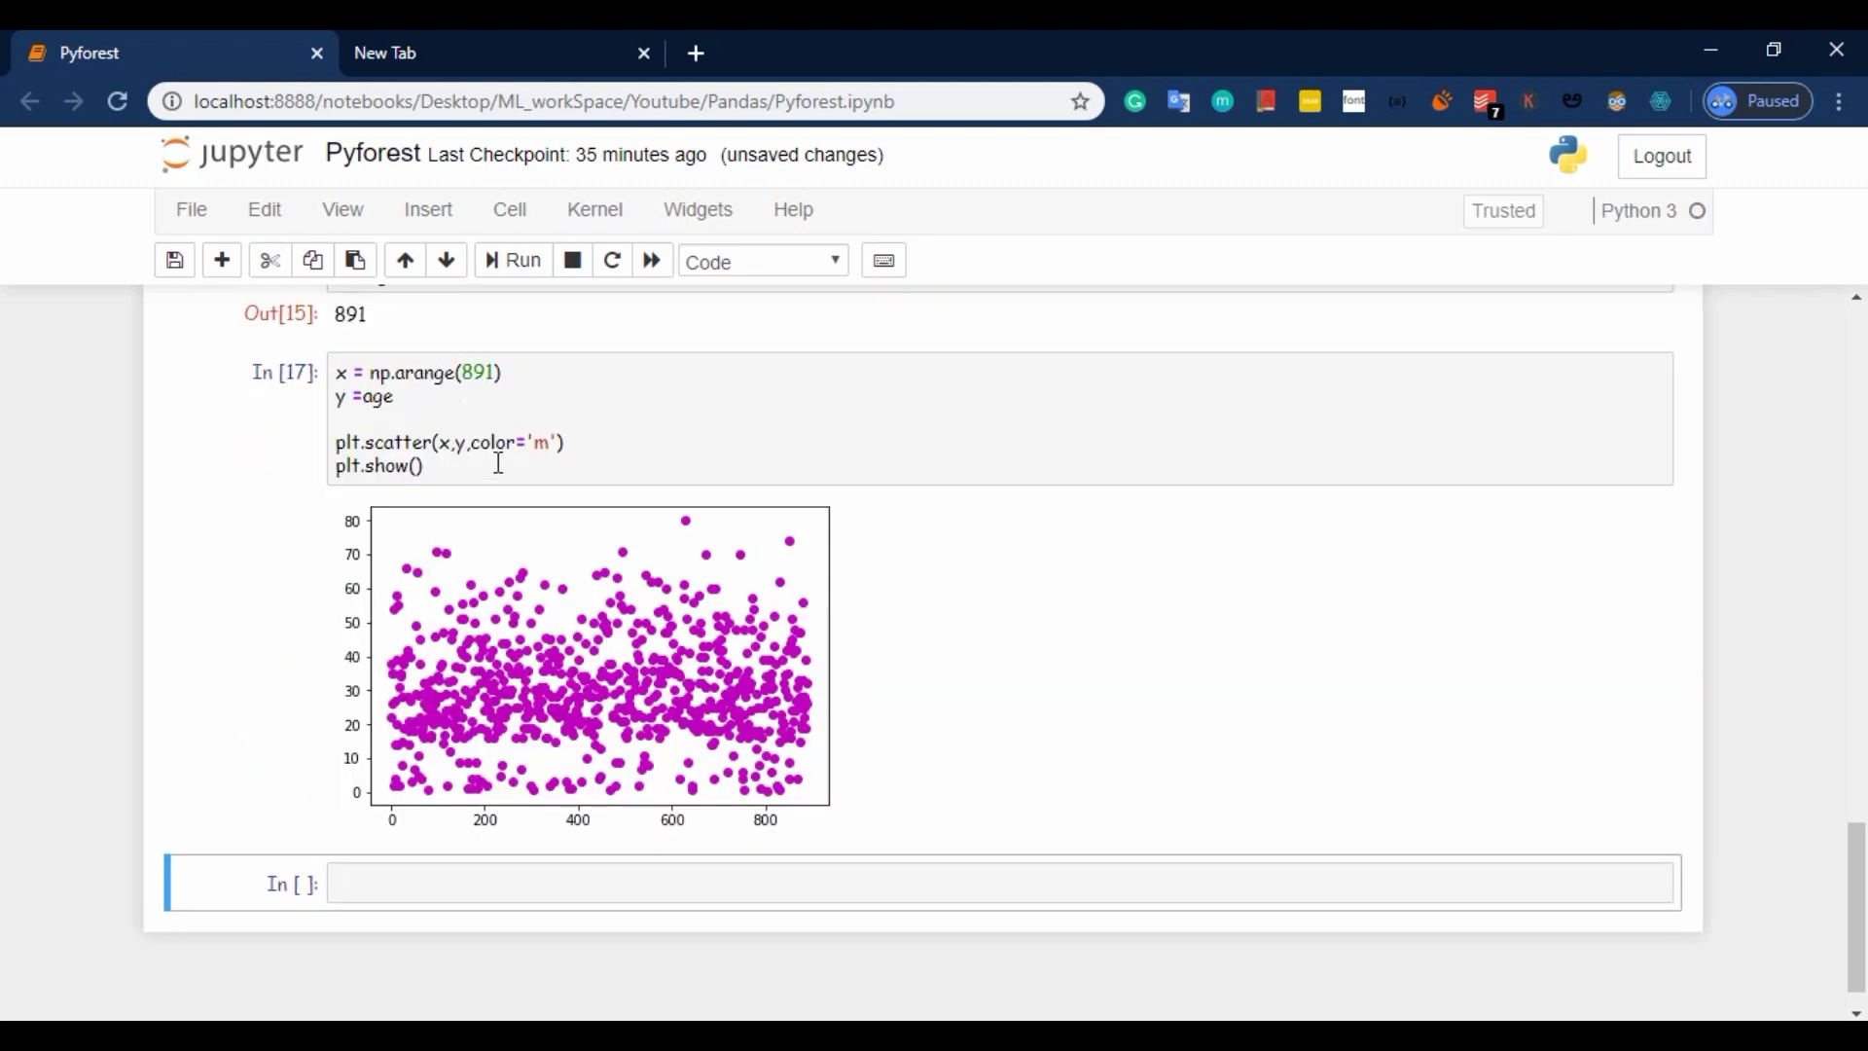
scroll(407, 584, up, 3)
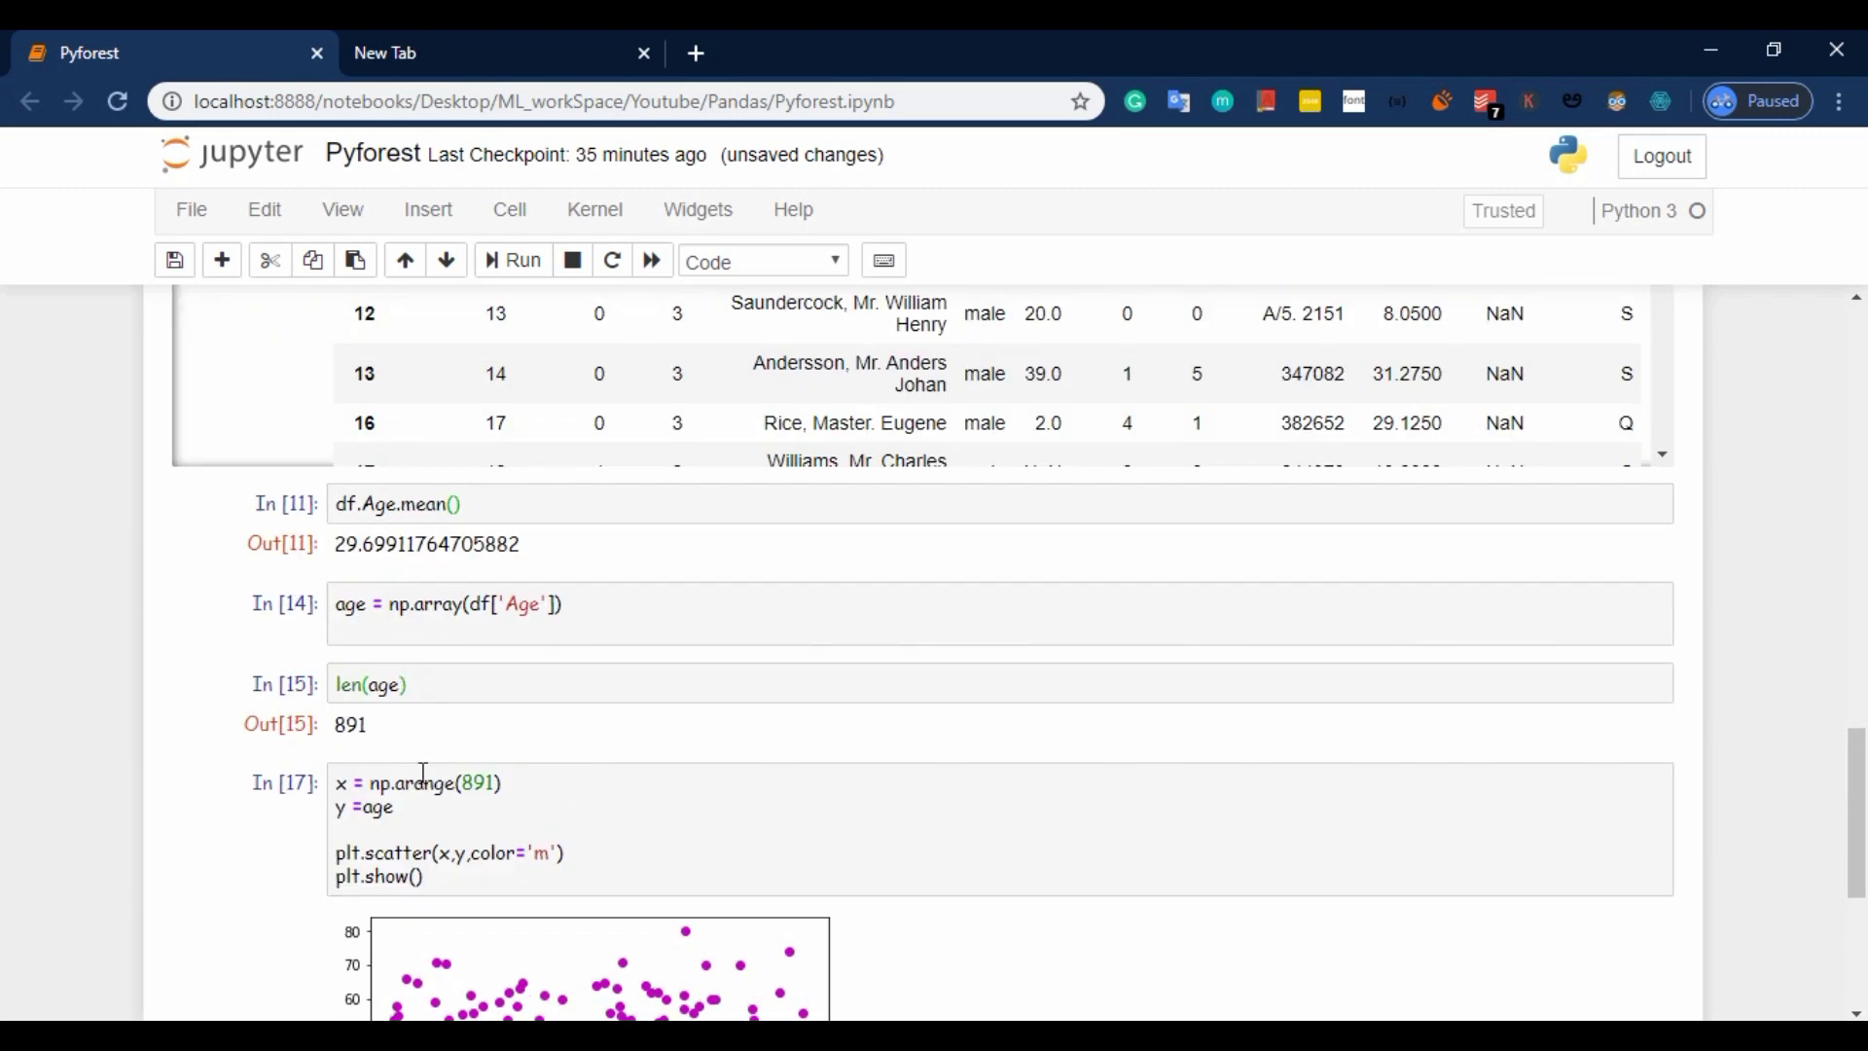
scroll(327, 614, up, 5)
scroll(549, 439, up, 5)
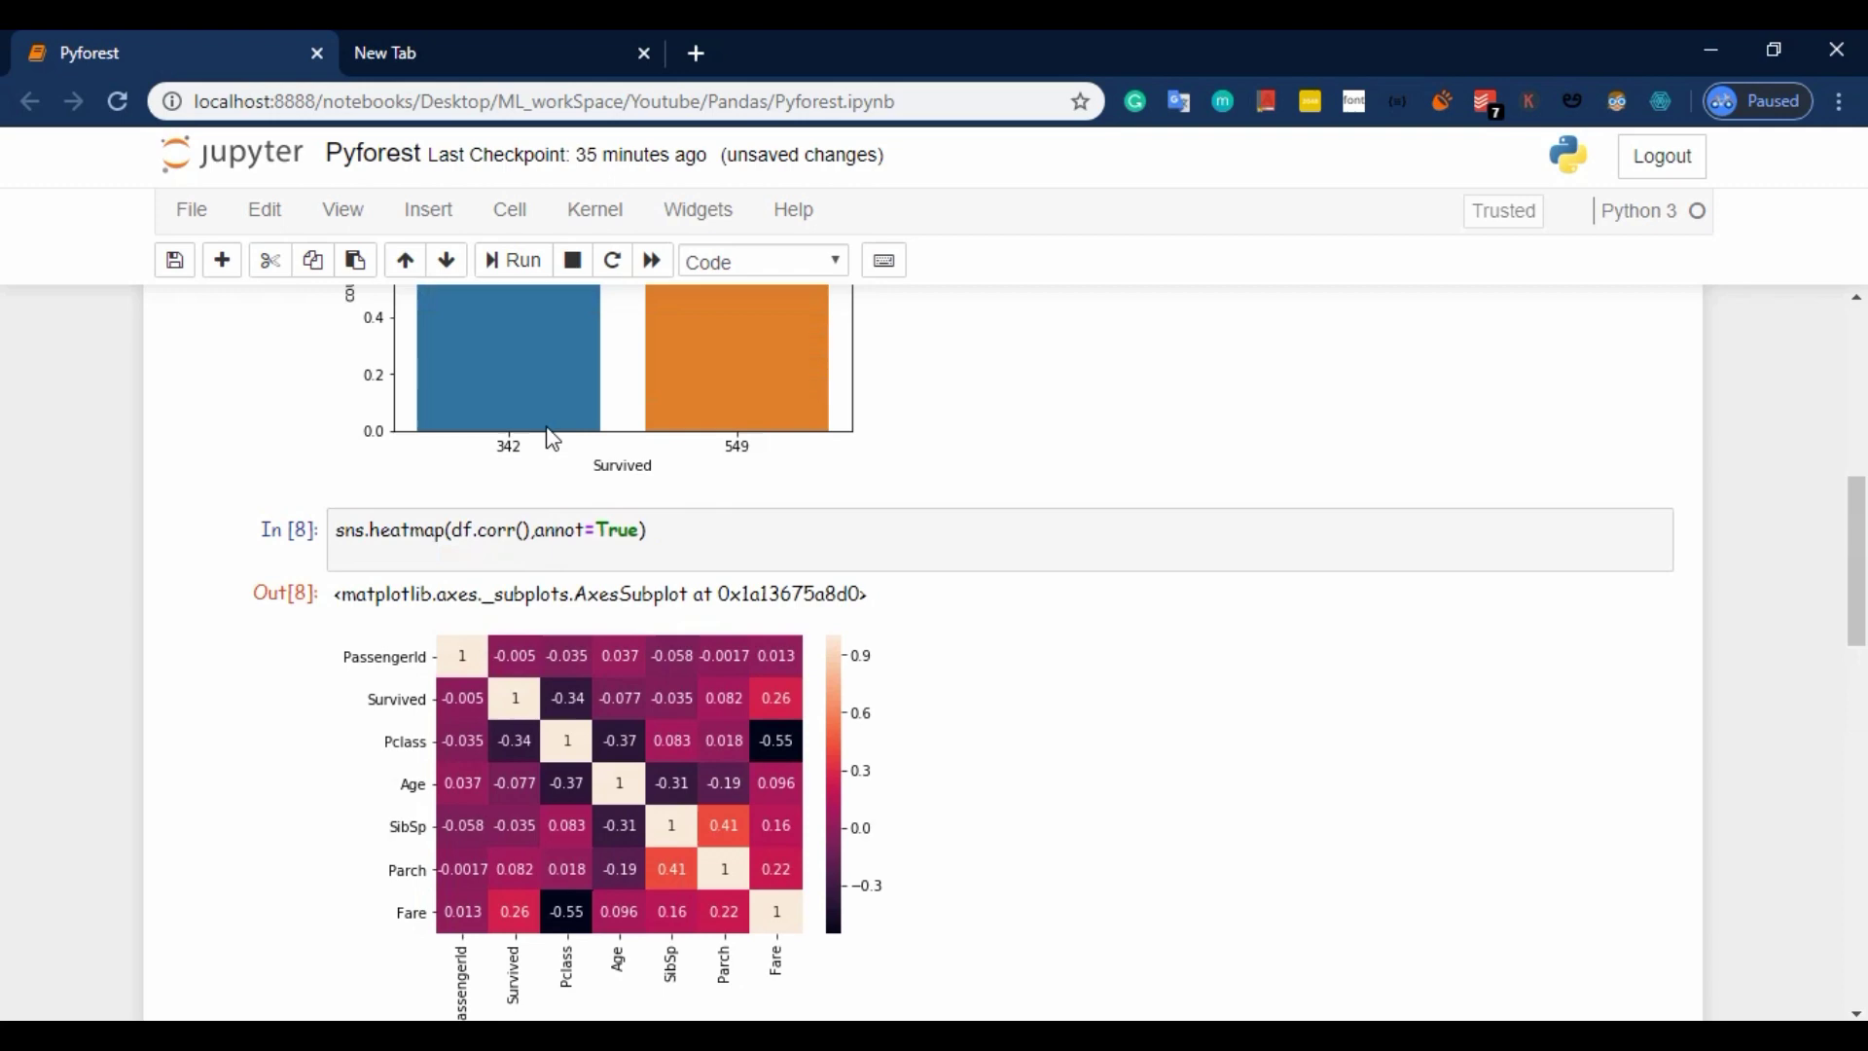
scroll(548, 440, up, 5)
scroll(731, 561, down, 2)
scroll(697, 563, down, 5)
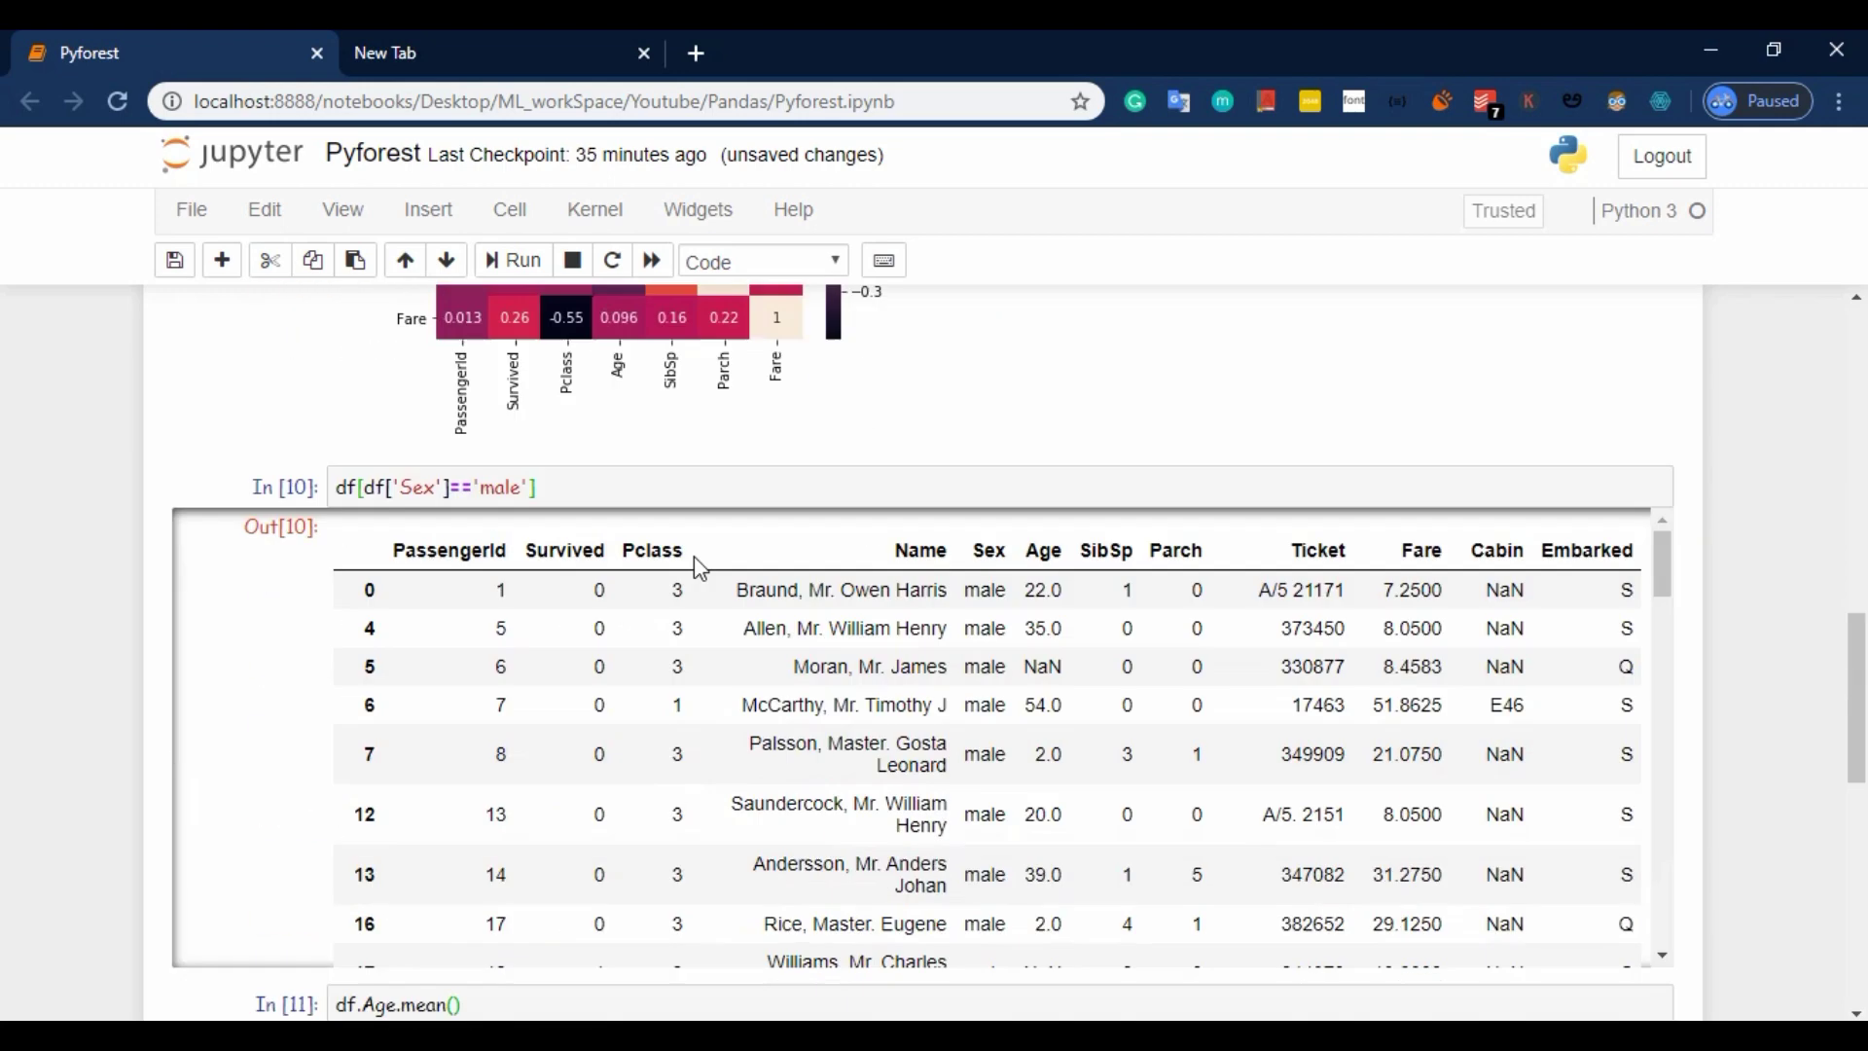
scroll(628, 964, down, 1)
scroll(4, 512, up, 3)
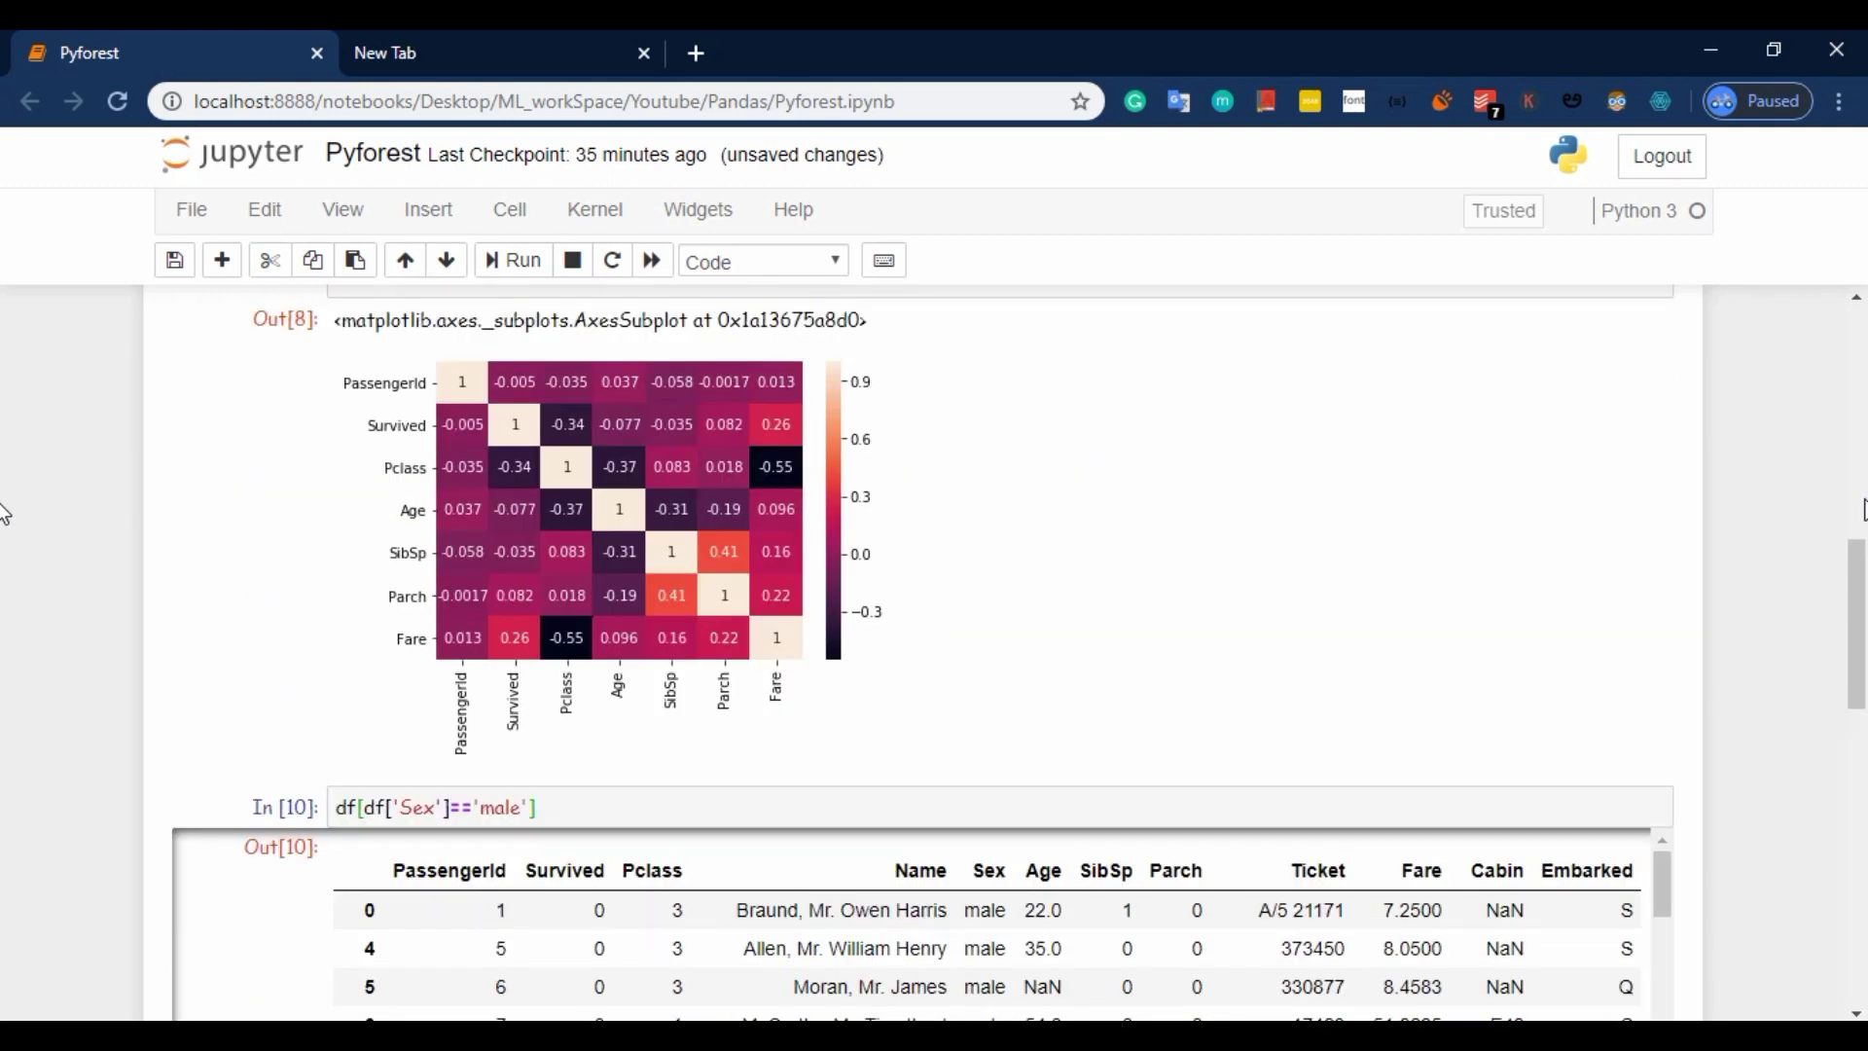
scroll(3, 511, up, 5)
scroll(423, 489, up, 3)
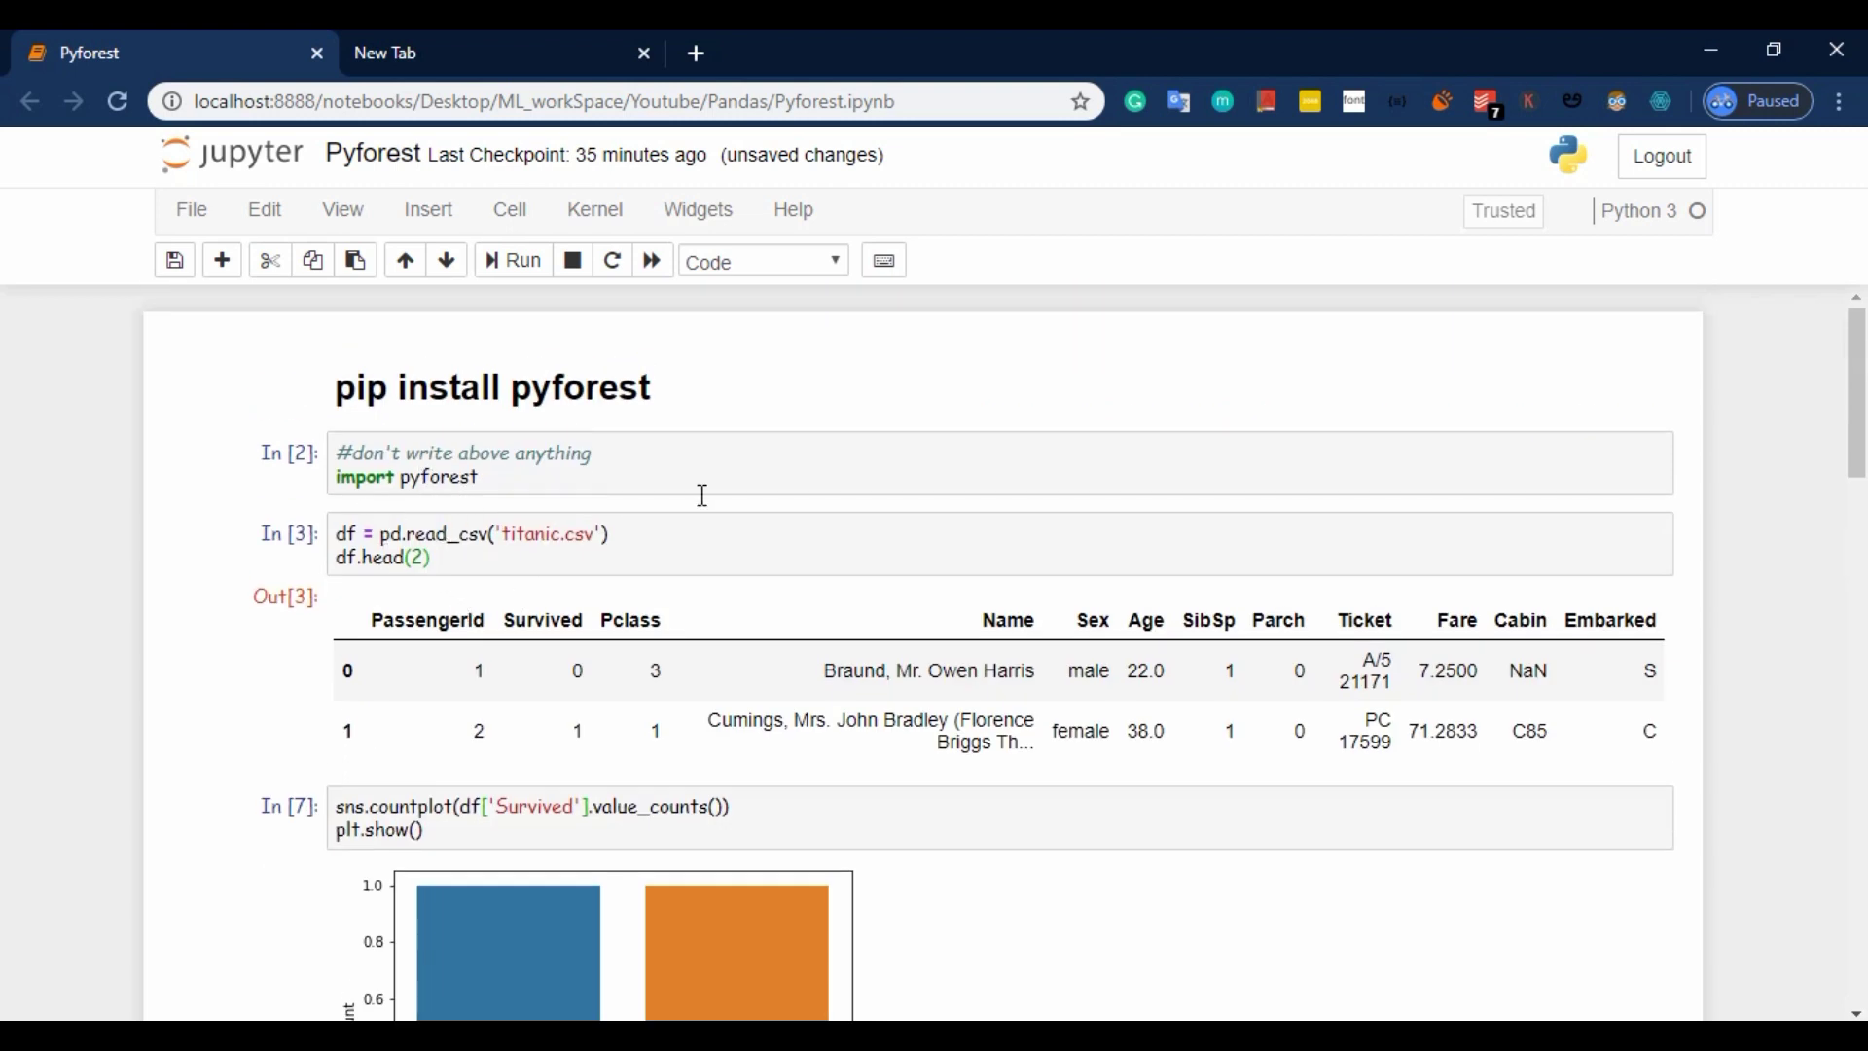
click(445, 556)
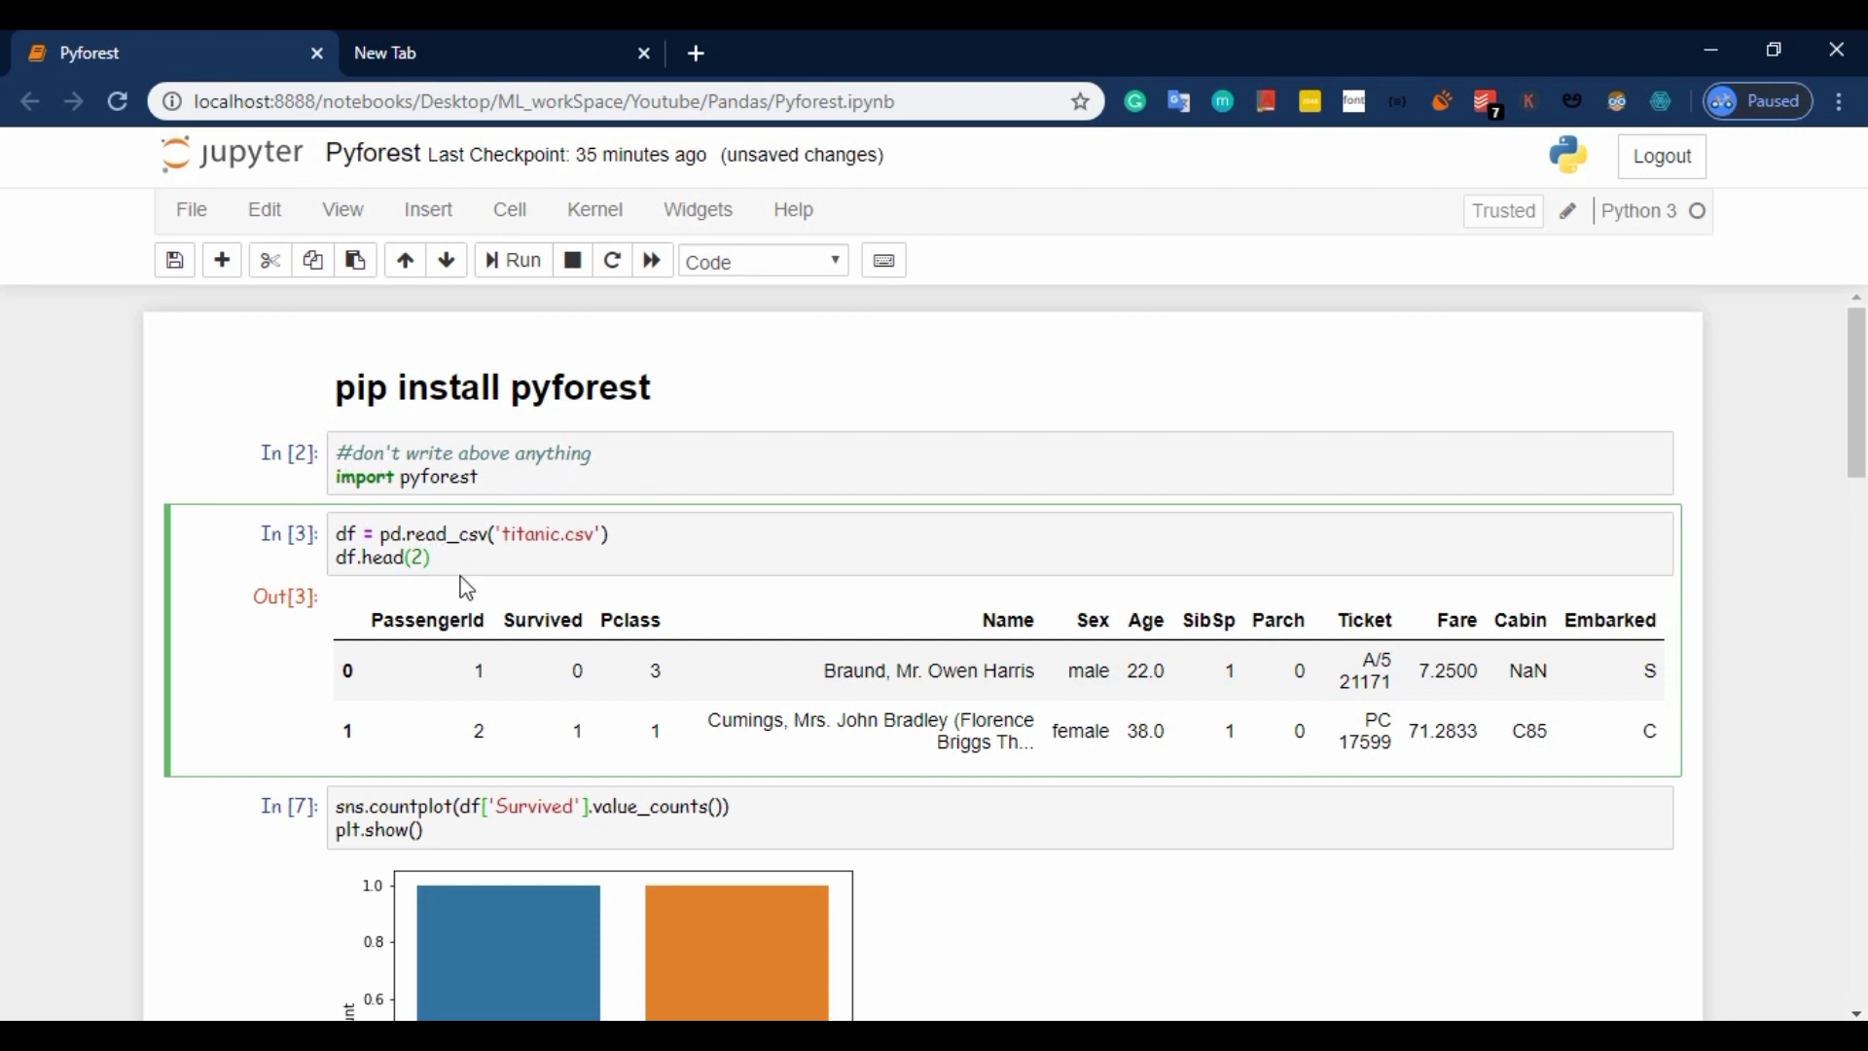
scroll(397, 537, down, 2)
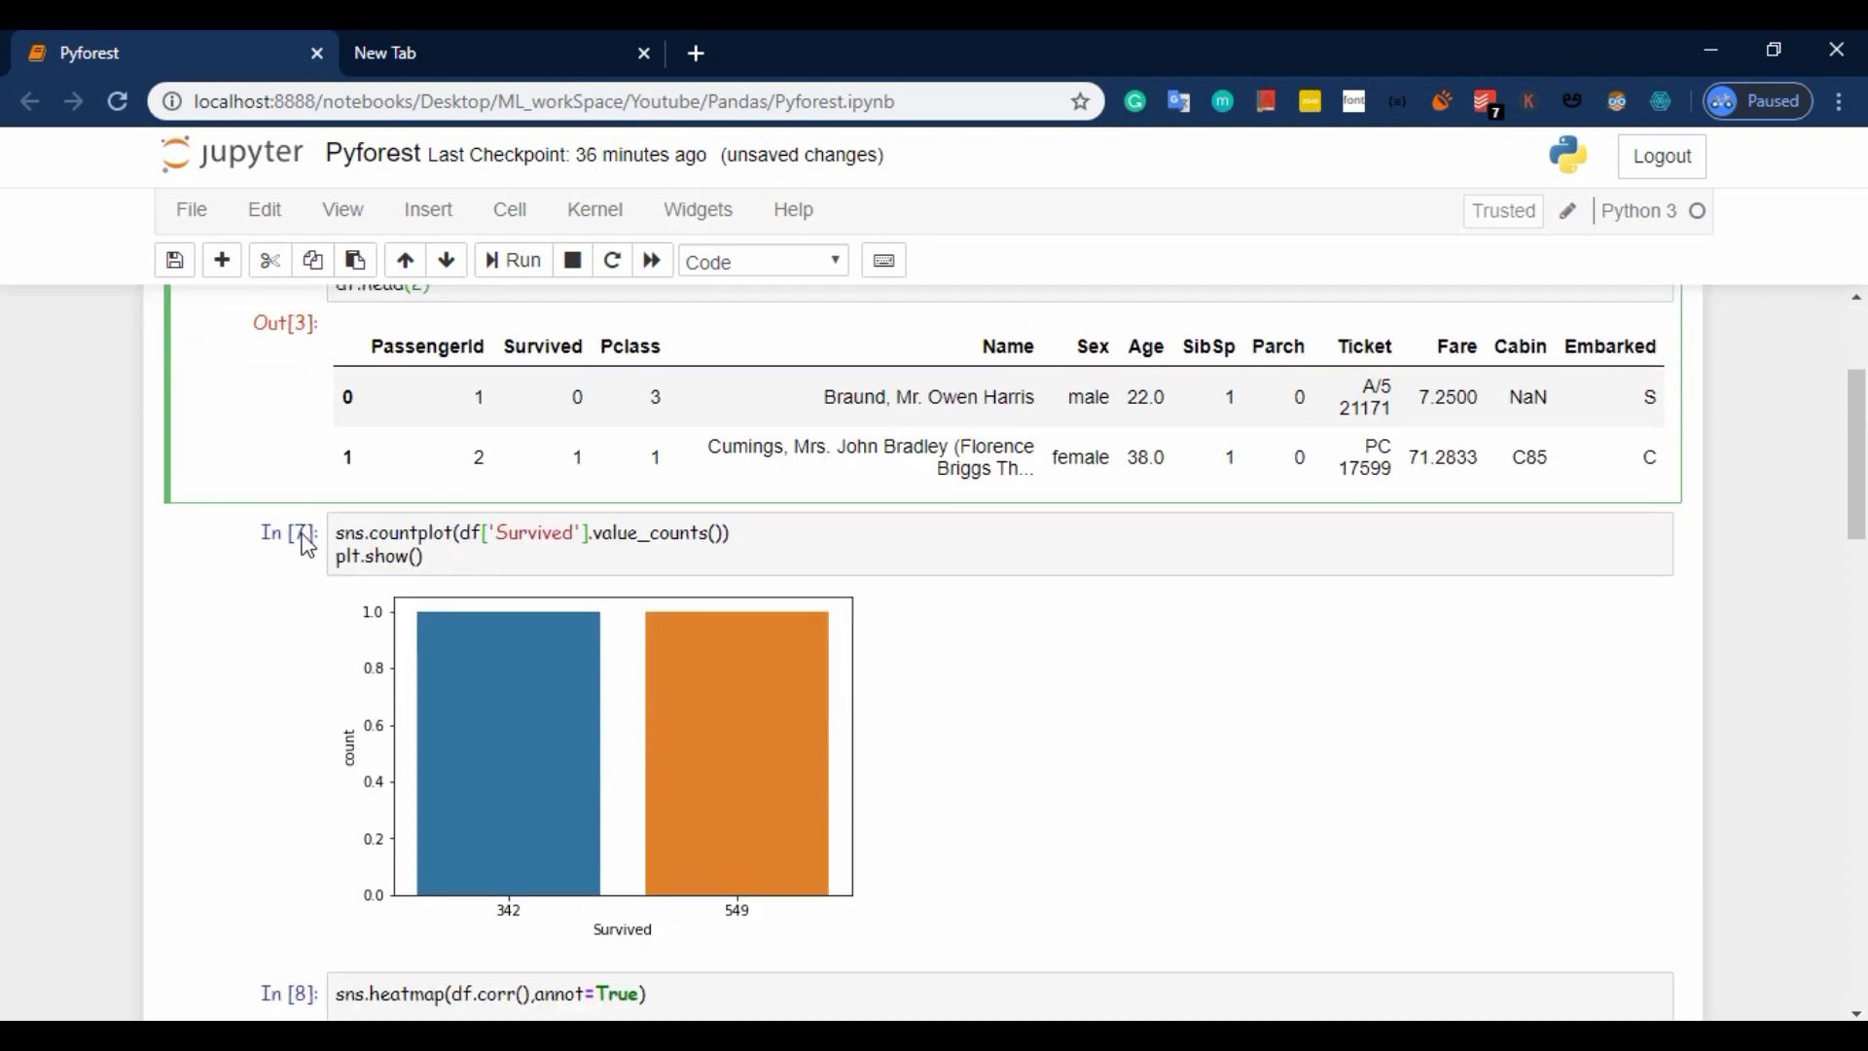
scroll(826, 501, down, 4)
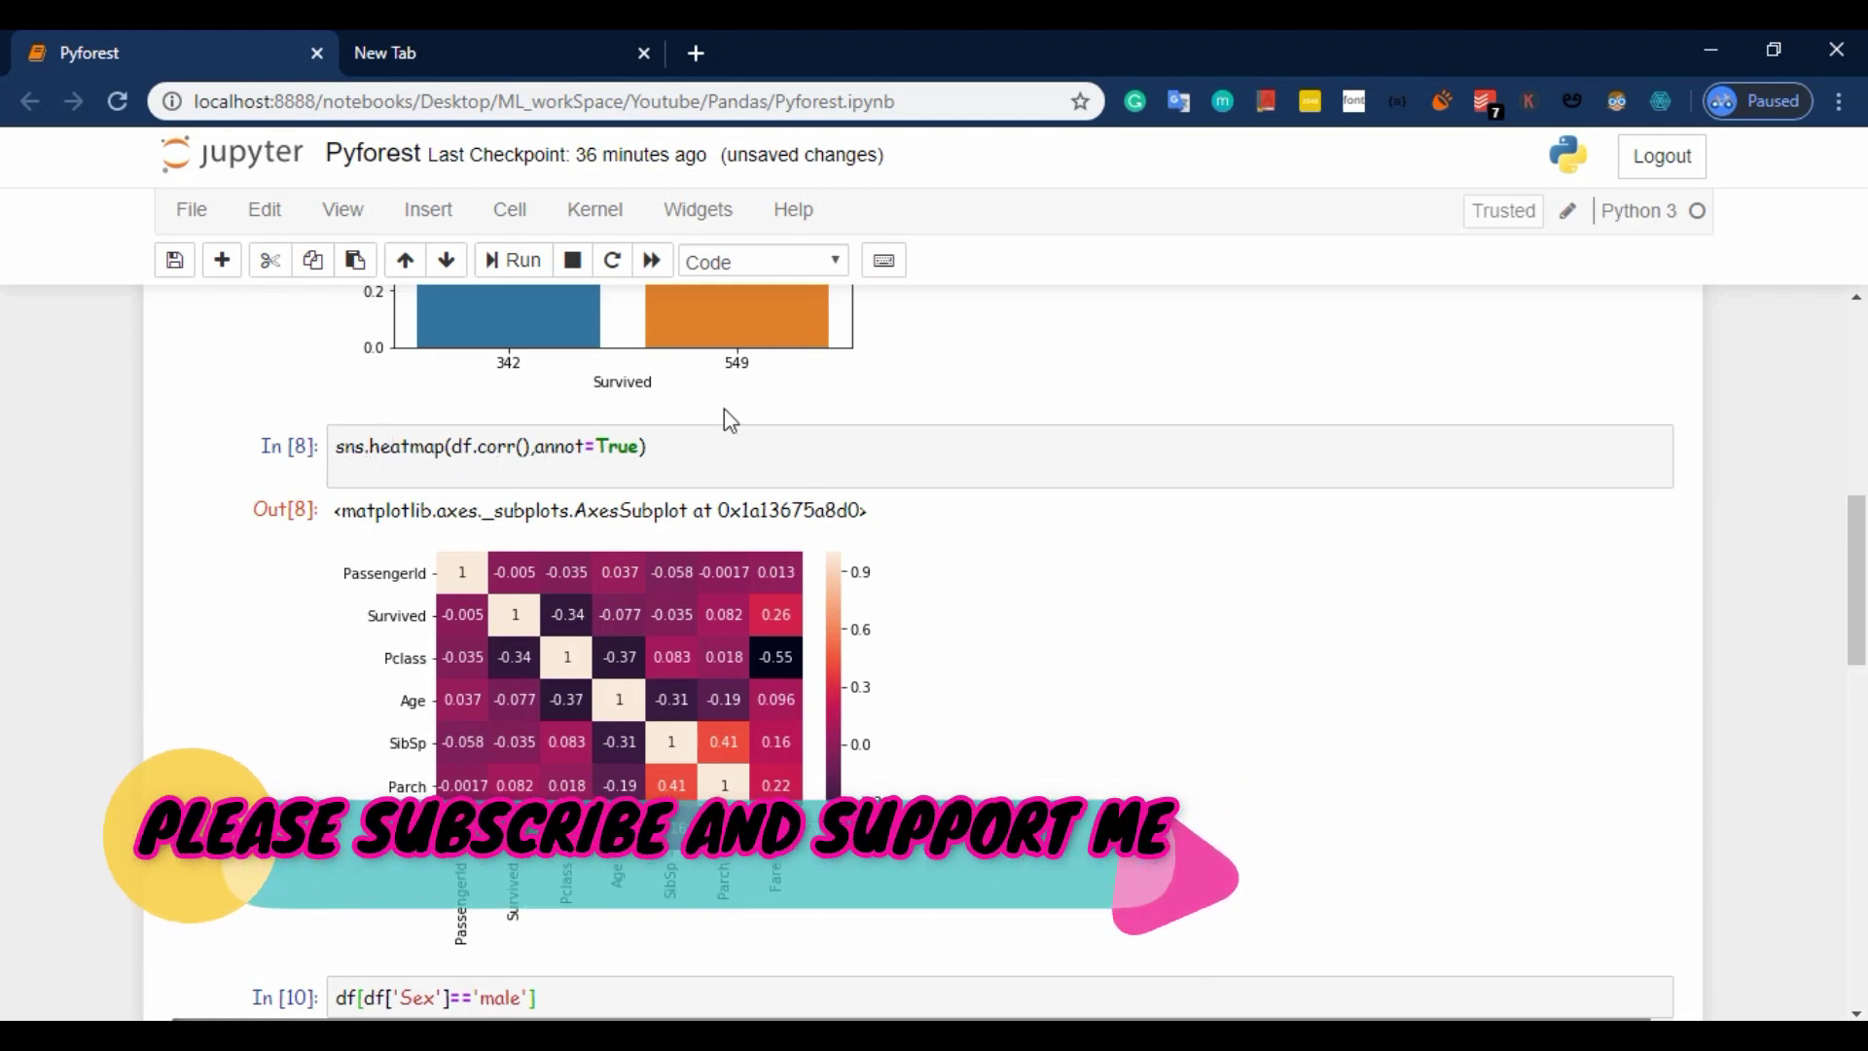
scroll(826, 455, up, 3)
scroll(826, 452, up, 3)
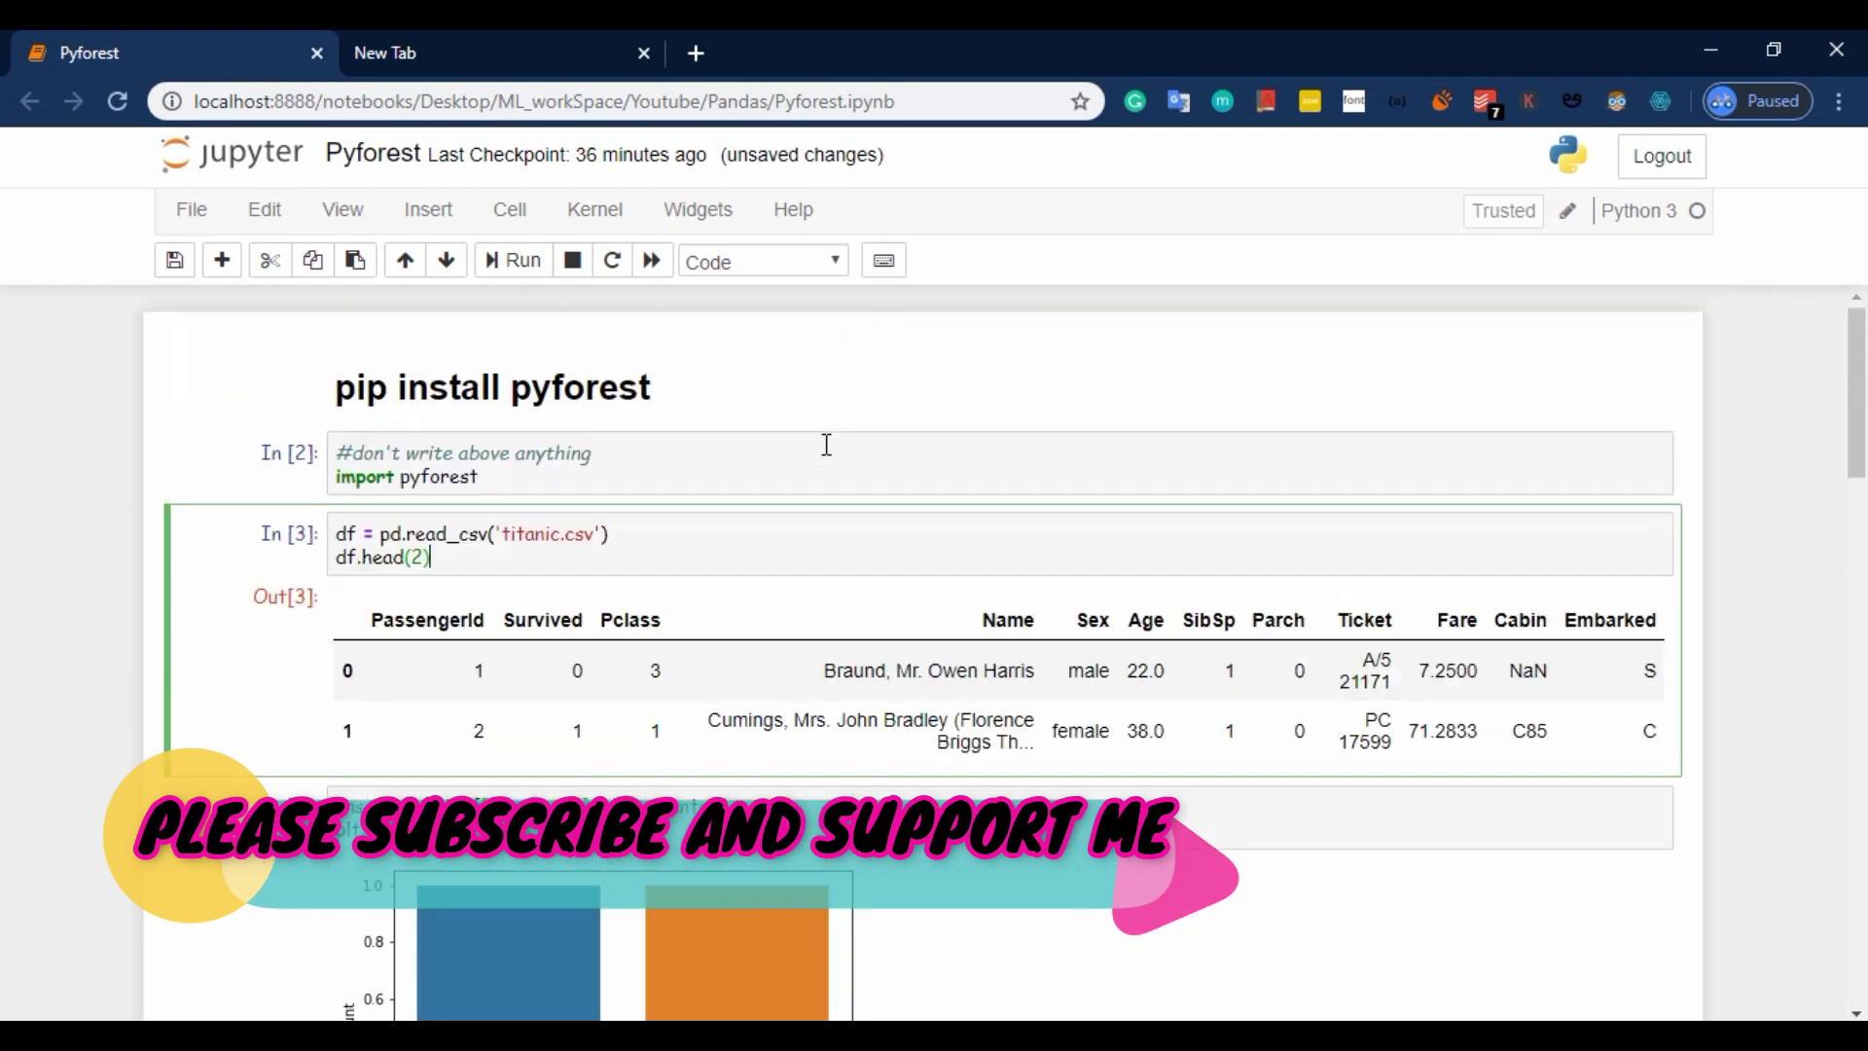
scroll(826, 454, down, 3)
scroll(826, 453, down, 3)
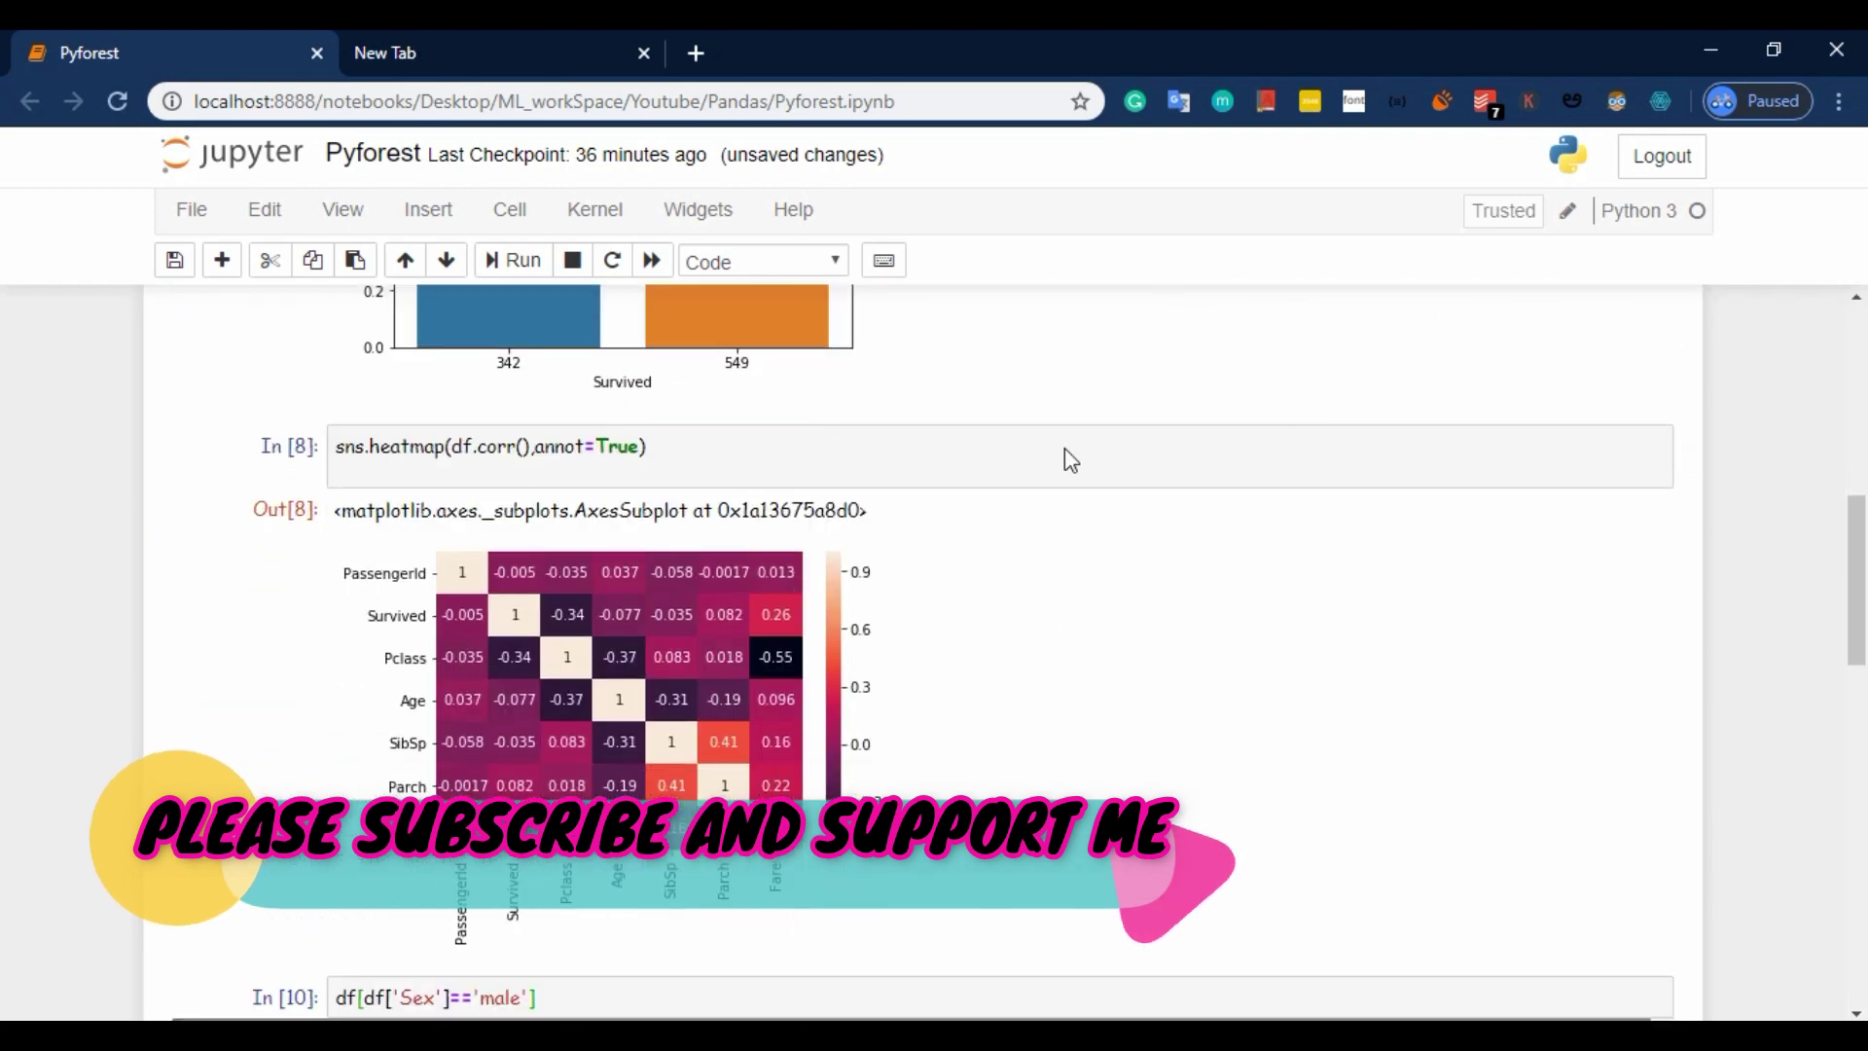
scroll(848, 534, down, 2)
scroll(849, 535, down, 2)
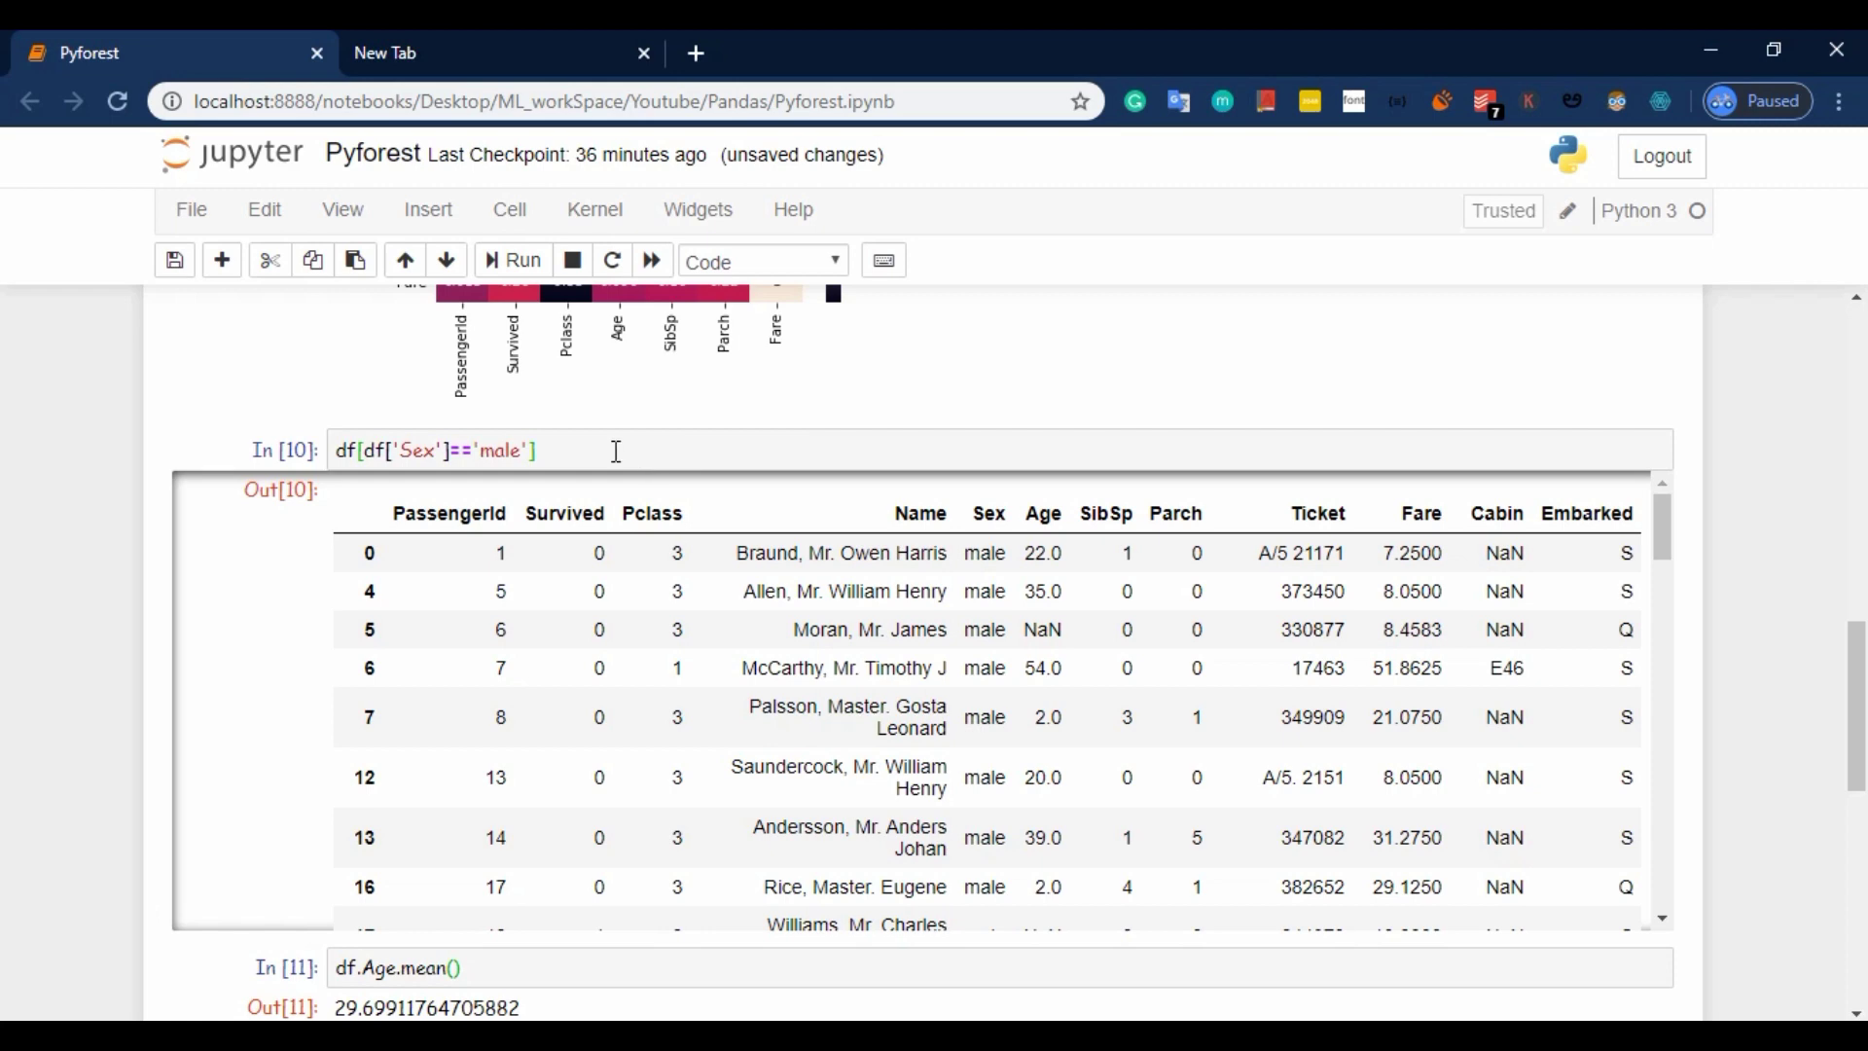
scroll(618, 443, up, 4)
scroll(618, 443, down, 4)
scroll(618, 443, down, 5)
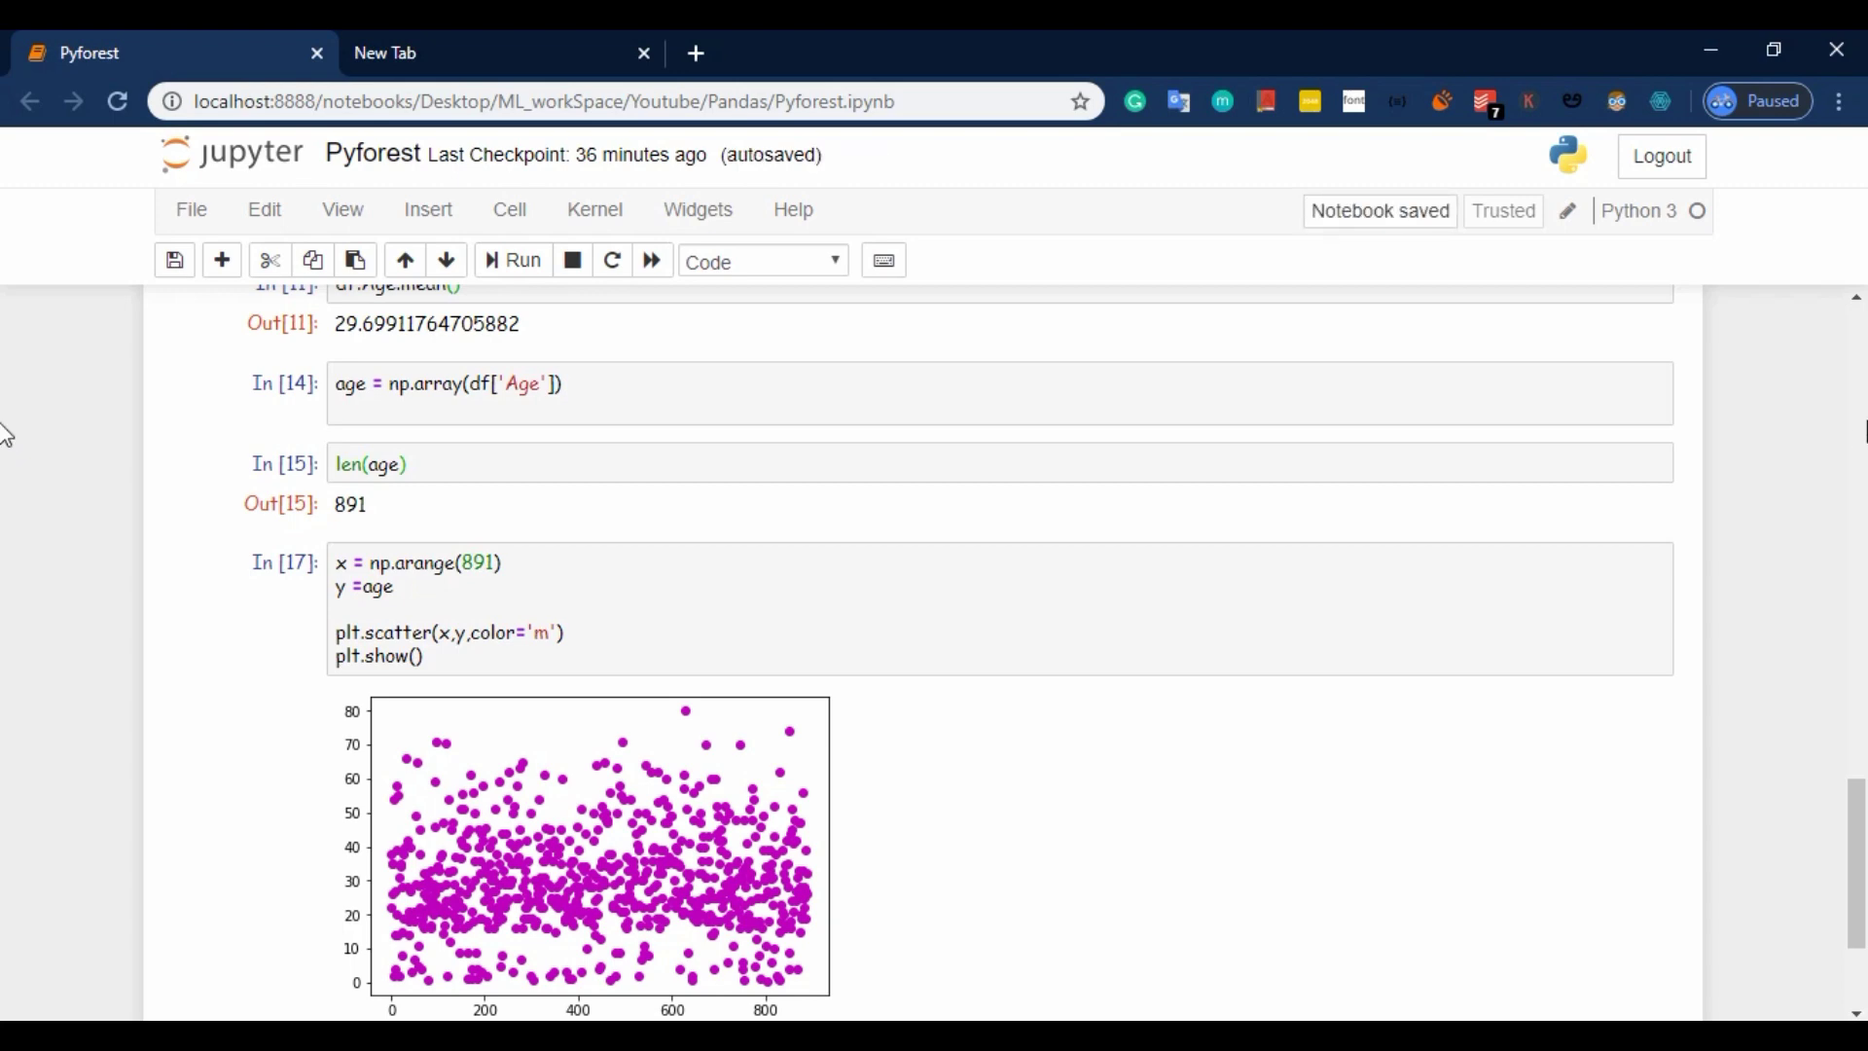
click(1862, 438)
scroll(5, 424, up, 1)
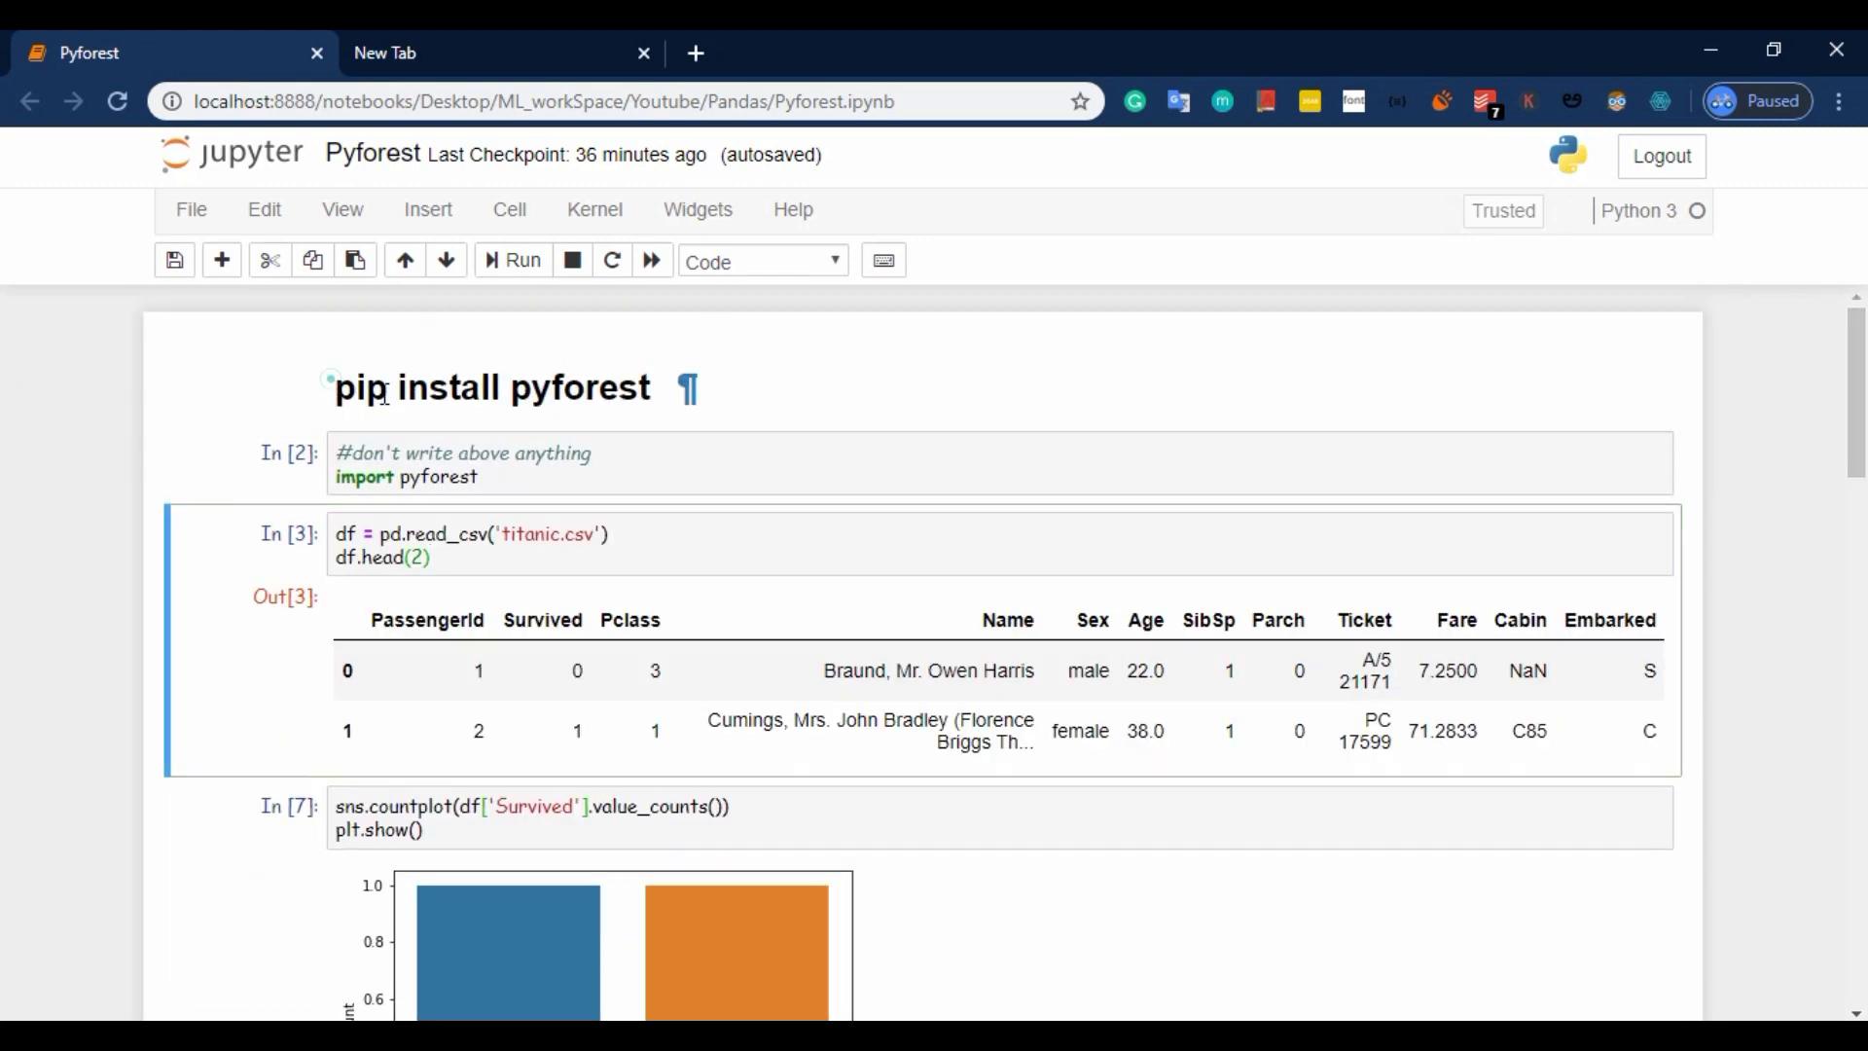
drag(337, 382, 659, 420)
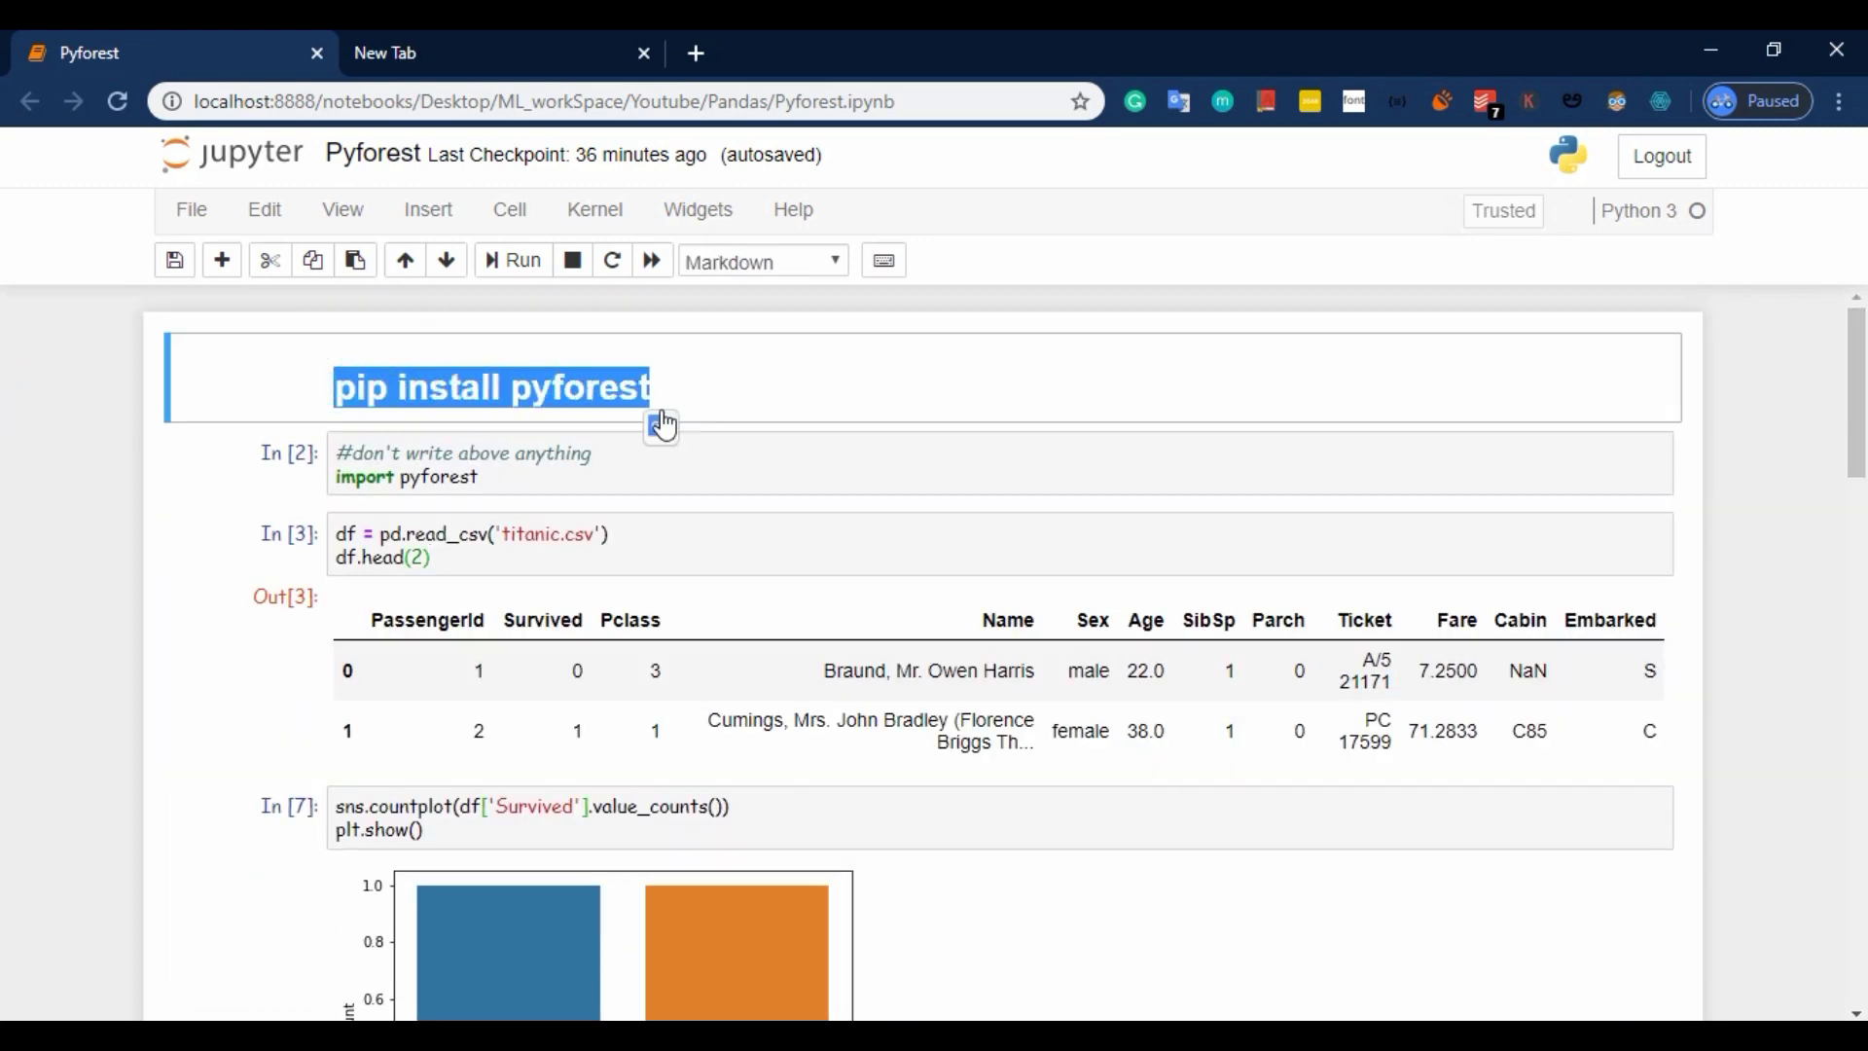
click(337, 370)
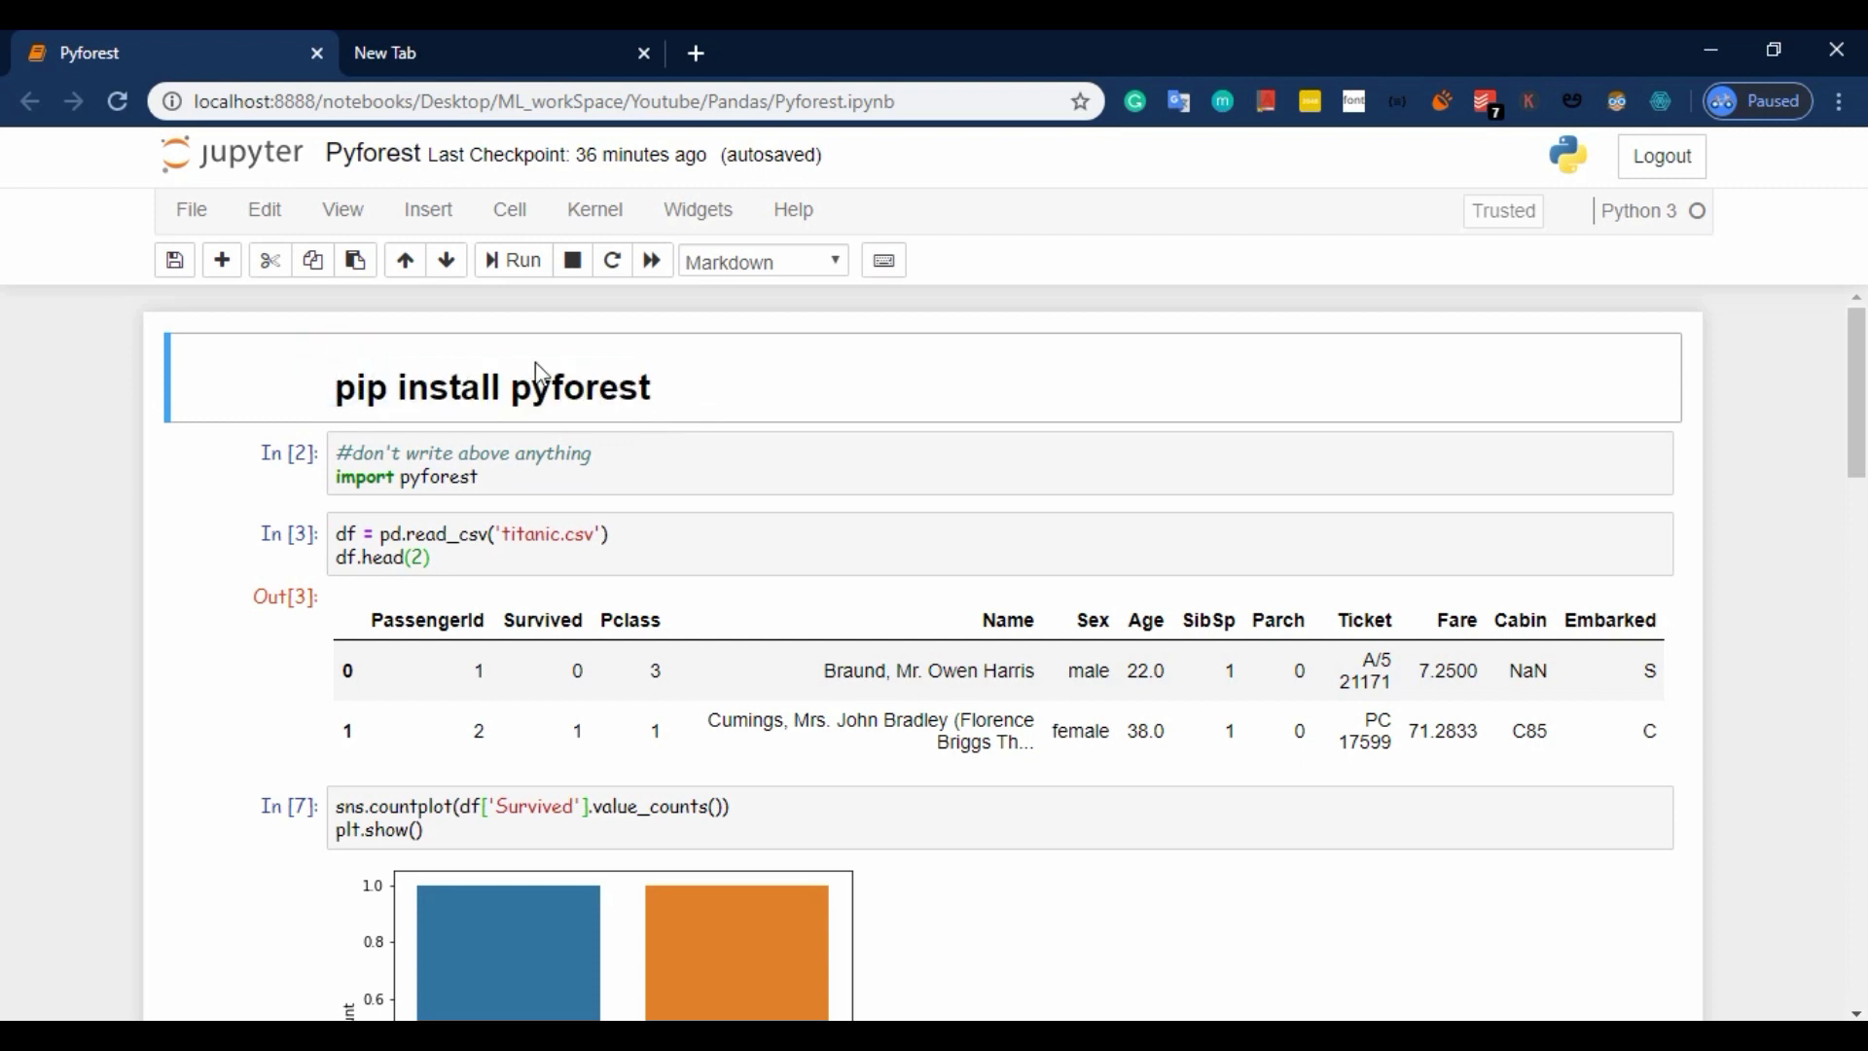